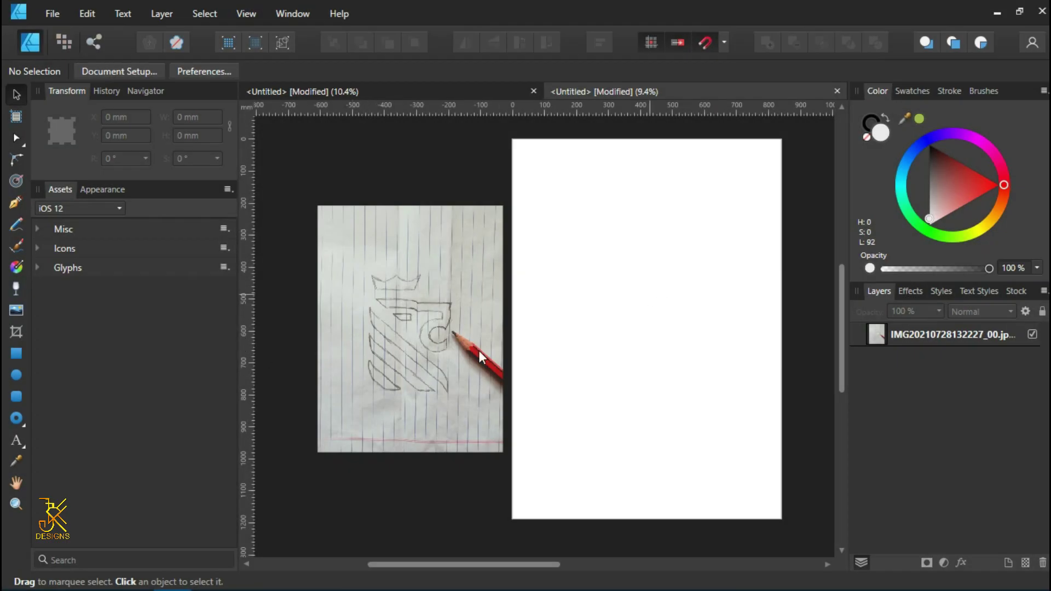
Step: Move the pencil sketch photo onto the page, enlarge it to fill most of it, and lock it
{"action": "left_click", "coordinate": [387, 342]}
{"action": "left_click_drag", "start_coordinate": [387, 342], "coordinate": [661, 328]}
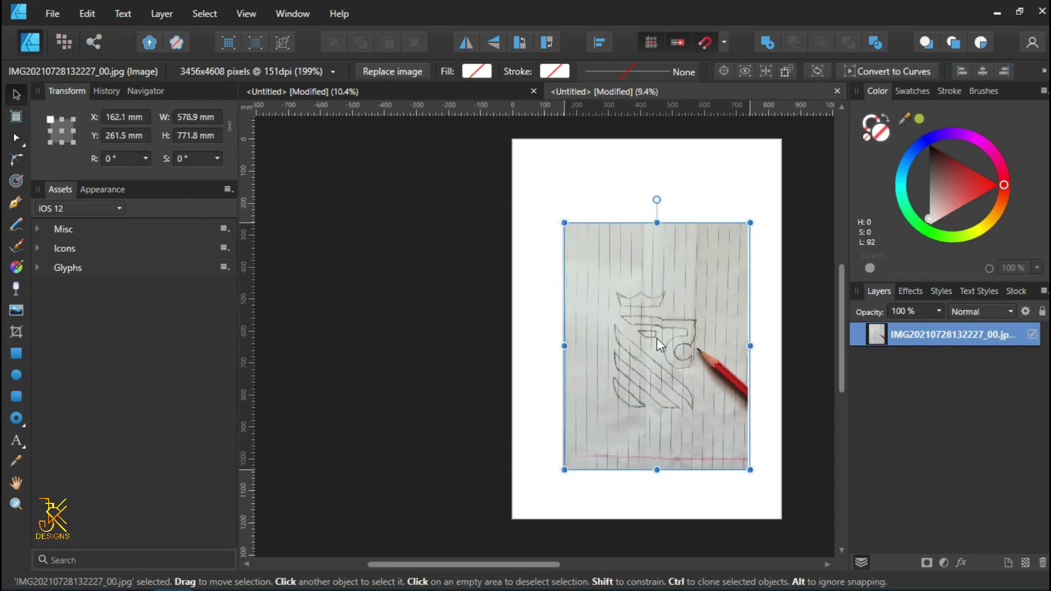
{"action": "left_click_drag", "start_coordinate": [661, 329], "coordinate": [647, 320]}
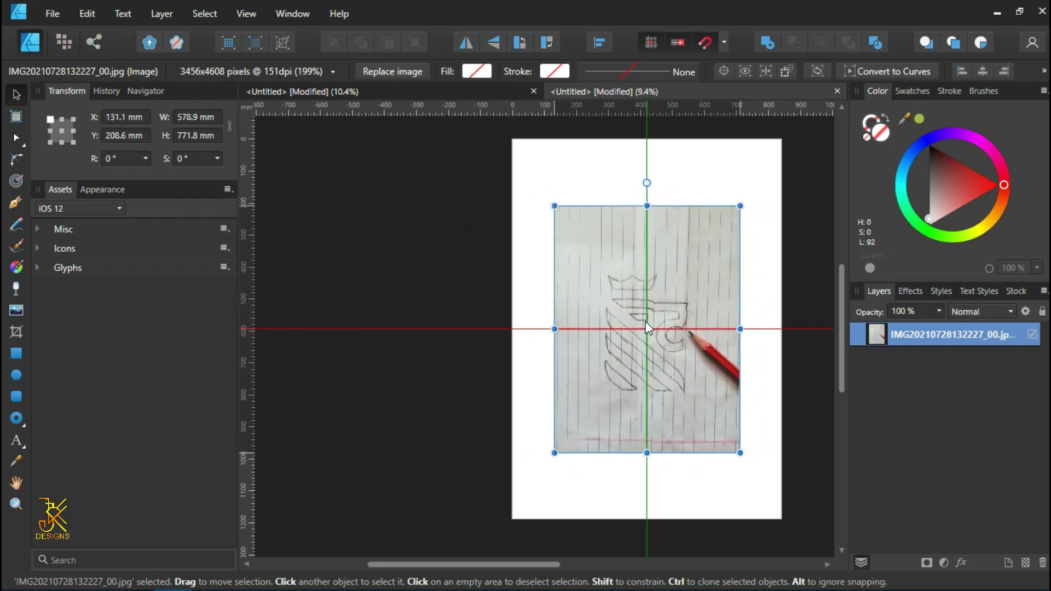
{"action": "key", "text": "h"}
{"action": "left_click_drag", "start_coordinate": [784, 311], "coordinate": [612, 313]}
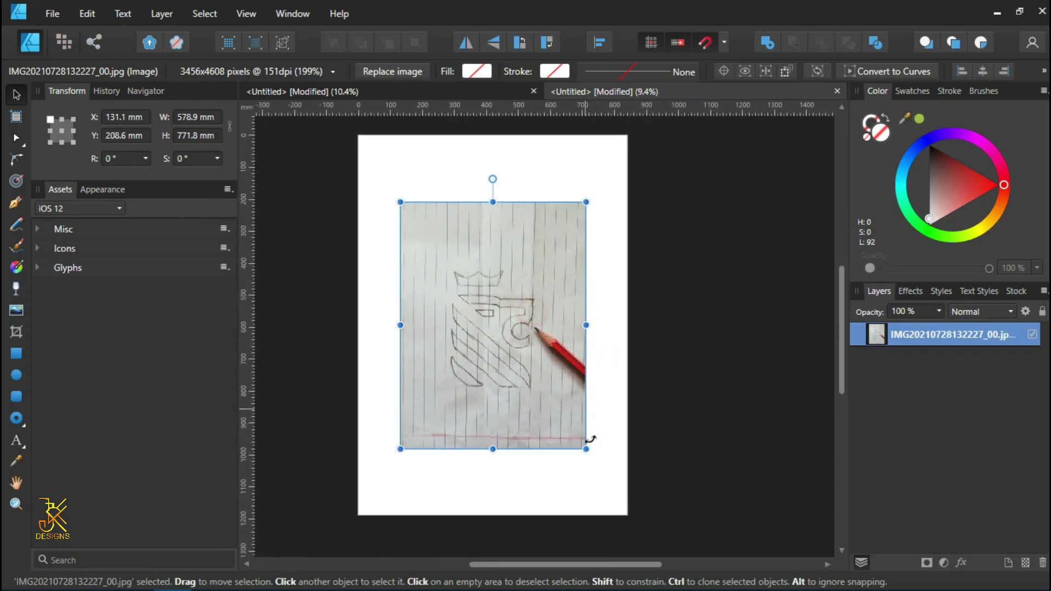
{"action": "left_click_drag", "start_coordinate": [585, 449], "coordinate": [608, 479]}
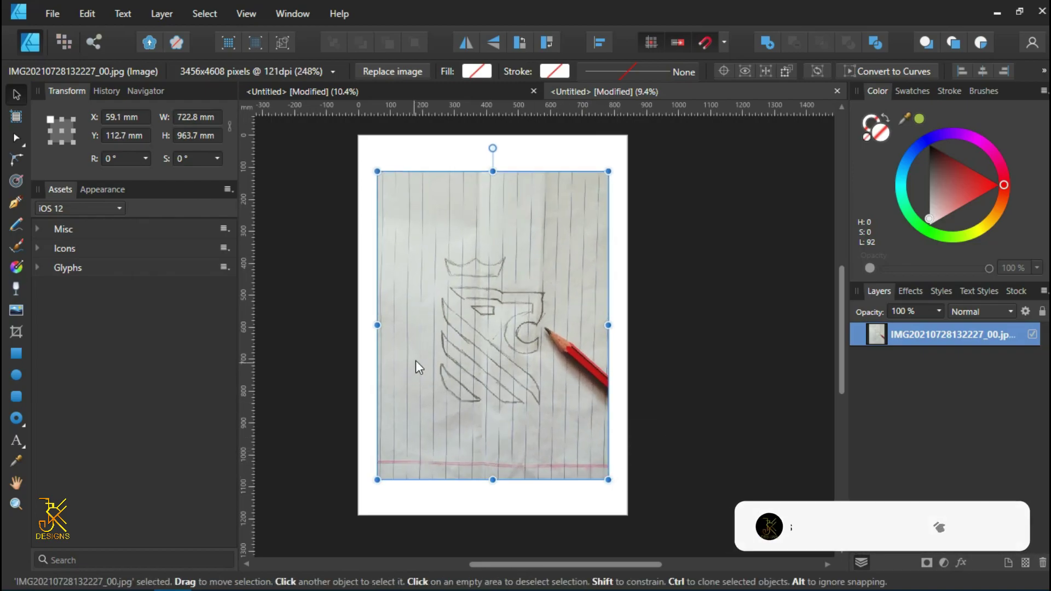
{"action": "left_click", "coordinate": [1042, 311]}
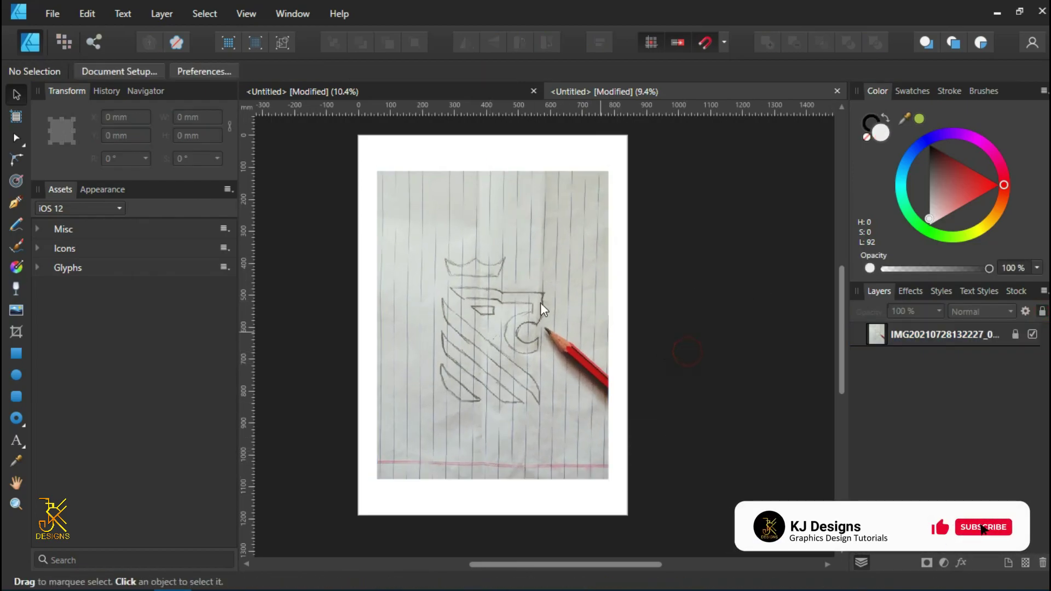
Step: Add vertical guides at the crest's left edge and at the right stripe tip
{"action": "scroll", "coordinate": [493, 274], "scroll_direction": "up", "scroll_amount": 1}
{"action": "scroll", "coordinate": [456, 222], "scroll_direction": "up", "scroll_amount": 3}
{"action": "scroll", "coordinate": [455, 164], "scroll_direction": "down", "scroll_amount": 1}
{"action": "left_click_drag", "start_coordinate": [264, 261], "coordinate": [429, 331]}
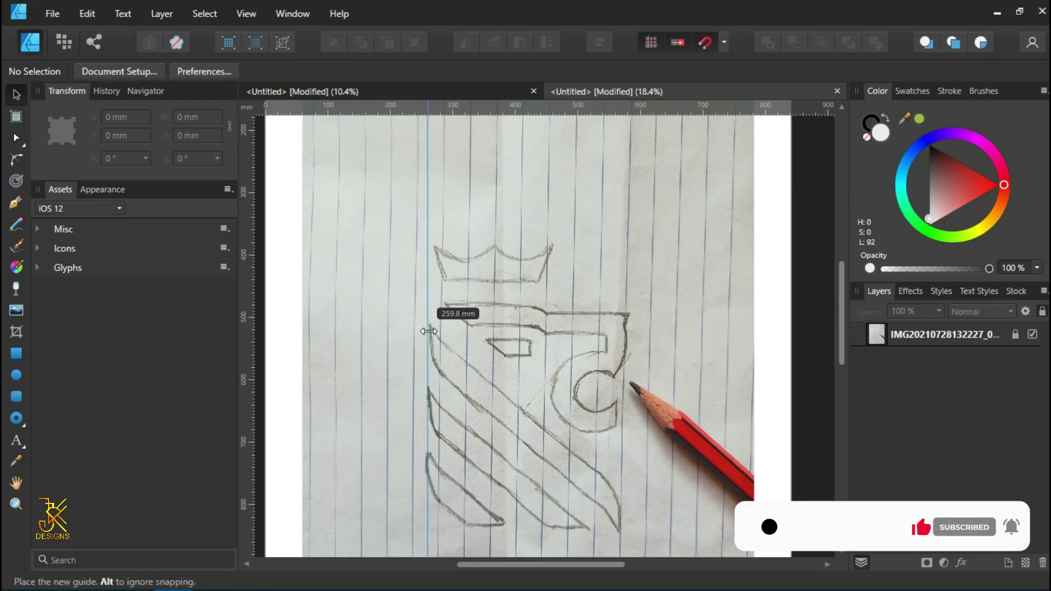
{"action": "left_click_drag", "start_coordinate": [429, 331], "coordinate": [427, 331]}
{"action": "scroll", "coordinate": [585, 291], "scroll_direction": "down", "scroll_amount": 1}
{"action": "scroll", "coordinate": [586, 291], "scroll_direction": "down", "scroll_amount": 1}
{"action": "scroll", "coordinate": [584, 298], "scroll_direction": "up", "scroll_amount": 1}
{"action": "left_click_drag", "start_coordinate": [248, 255], "coordinate": [623, 372]}
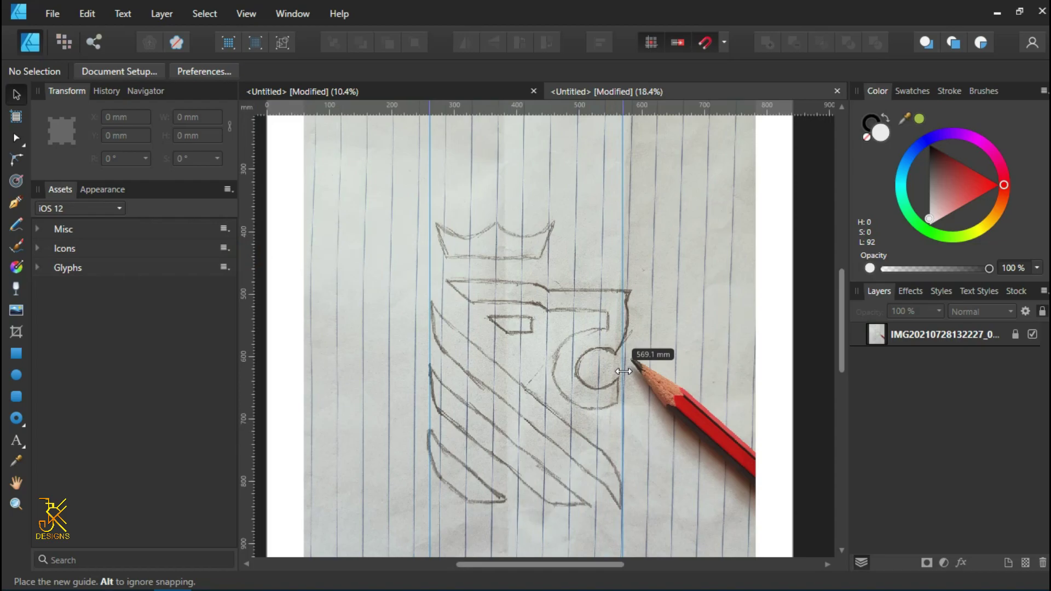
{"action": "left_click_drag", "start_coordinate": [624, 371], "coordinate": [623, 372]}
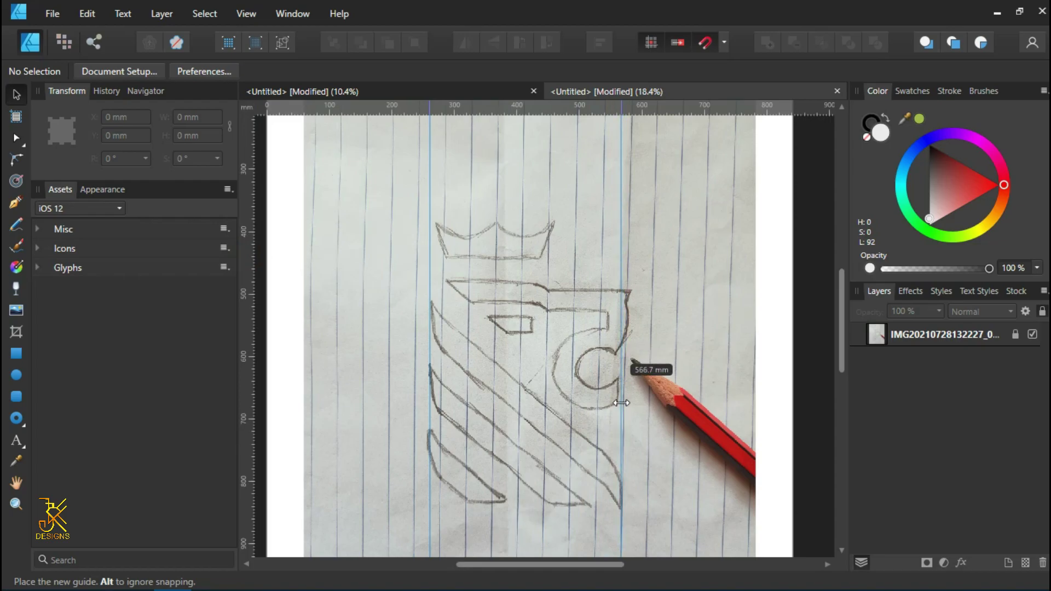
{"action": "left_click_drag", "start_coordinate": [622, 403], "coordinate": [622, 464]}
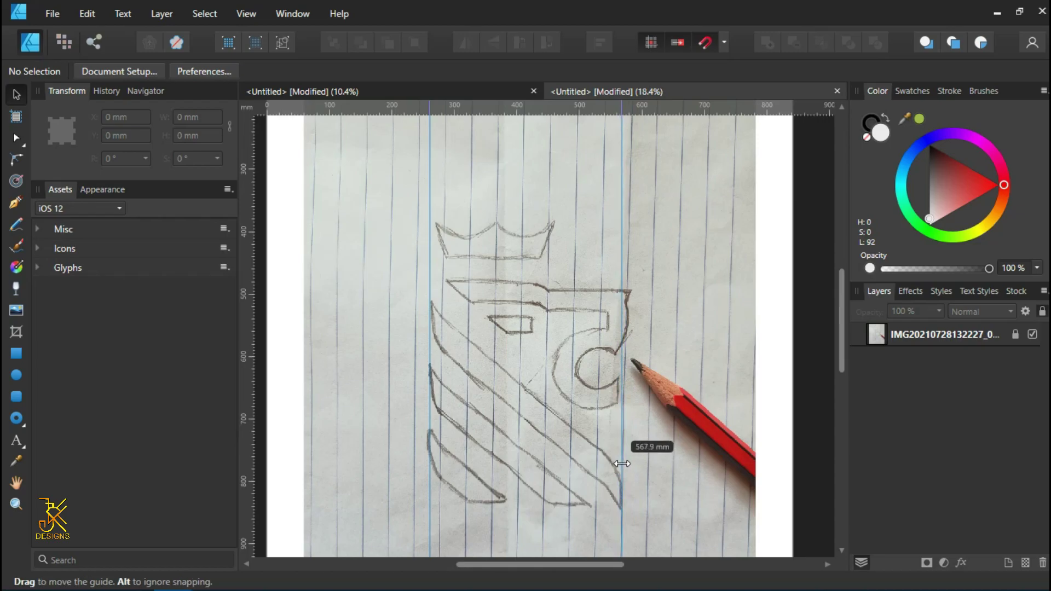
Step: Add horizontal guides along the stripes' bottom and the hooked bar's top
{"action": "scroll", "coordinate": [665, 421], "scroll_direction": "down", "scroll_amount": 2}
{"action": "mouse_move", "coordinate": [517, 107]}
{"action": "left_mouse_down"}
{"action": "mouse_move", "coordinate": [587, 514]}
{"action": "mouse_move", "coordinate": [567, 420]}
{"action": "left_mouse_up"}
{"action": "mouse_move", "coordinate": [593, 113]}
{"action": "left_mouse_down"}
{"action": "mouse_move", "coordinate": [586, 230]}
{"action": "mouse_move", "coordinate": [541, 265]}
{"action": "mouse_move", "coordinate": [534, 239]}
{"action": "left_mouse_up"}
{"action": "scroll", "coordinate": [540, 264], "scroll_direction": "up", "scroll_amount": 5}
{"action": "scroll", "coordinate": [535, 238], "scroll_direction": "down", "scroll_amount": 4}
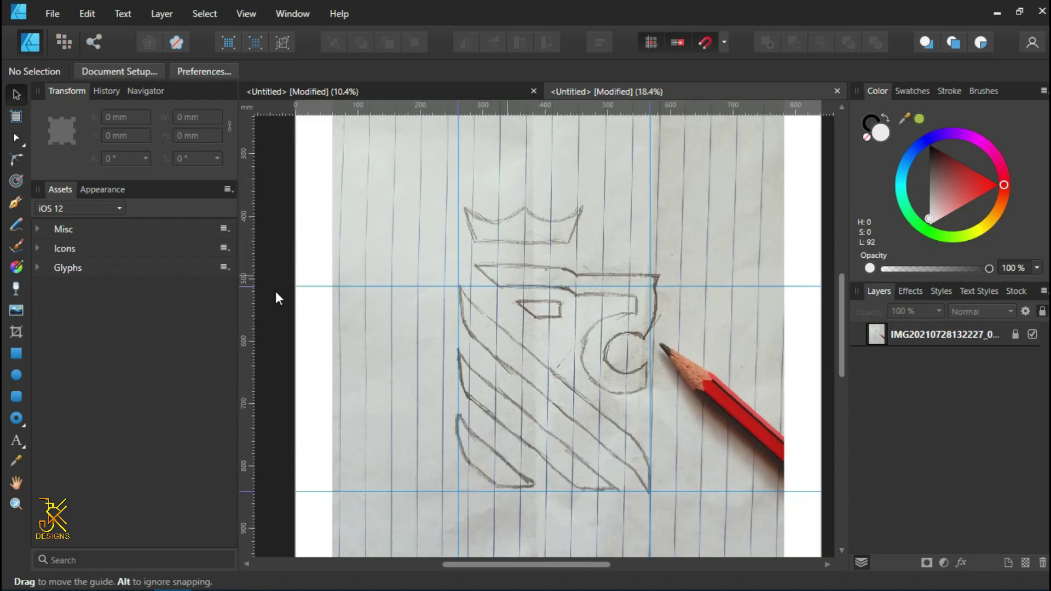
{"action": "left_click", "coordinate": [16, 353]}
Step: Draw a tall rectangle over the first stripe and remove its fill
{"action": "left_click_drag", "start_coordinate": [476, 317], "coordinate": [495, 491]}
{"action": "left_click", "coordinate": [98, 71]}
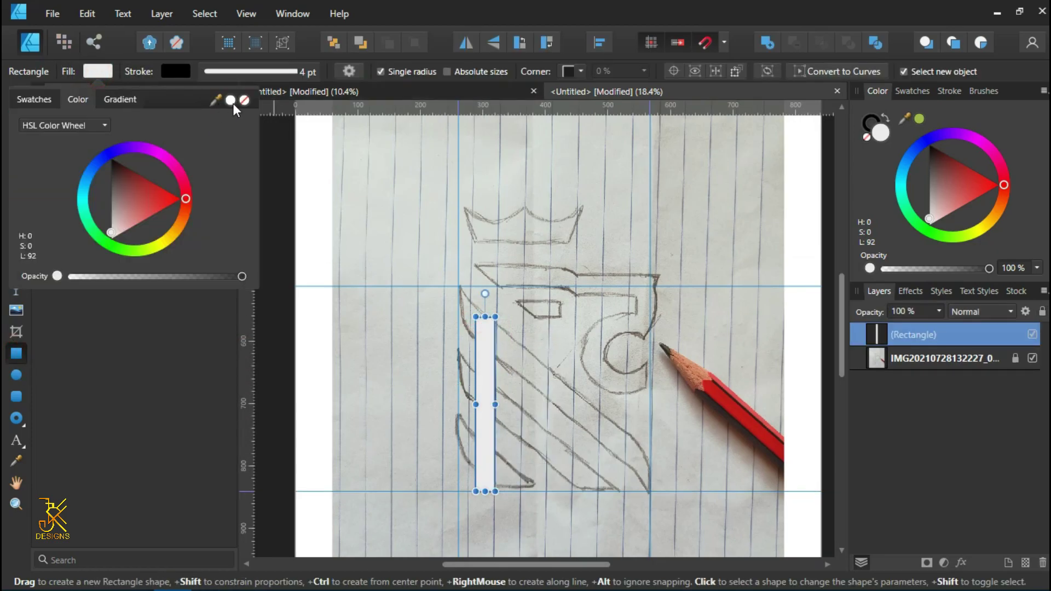
{"action": "left_click", "coordinate": [247, 104]}
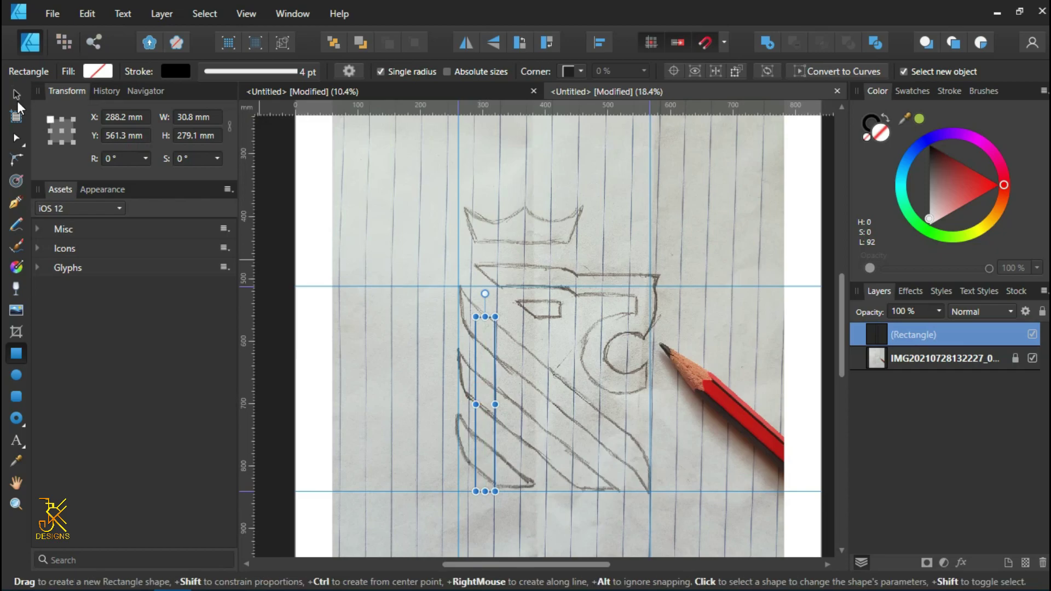
{"action": "left_click", "coordinate": [16, 96]}
Step: Rotate the rectangle to 51° and move and resize it onto the top stripe
{"action": "scroll", "coordinate": [491, 409], "scroll_direction": "up", "scroll_amount": 1}
{"action": "left_click_drag", "start_coordinate": [481, 272], "coordinate": [450, 276]}
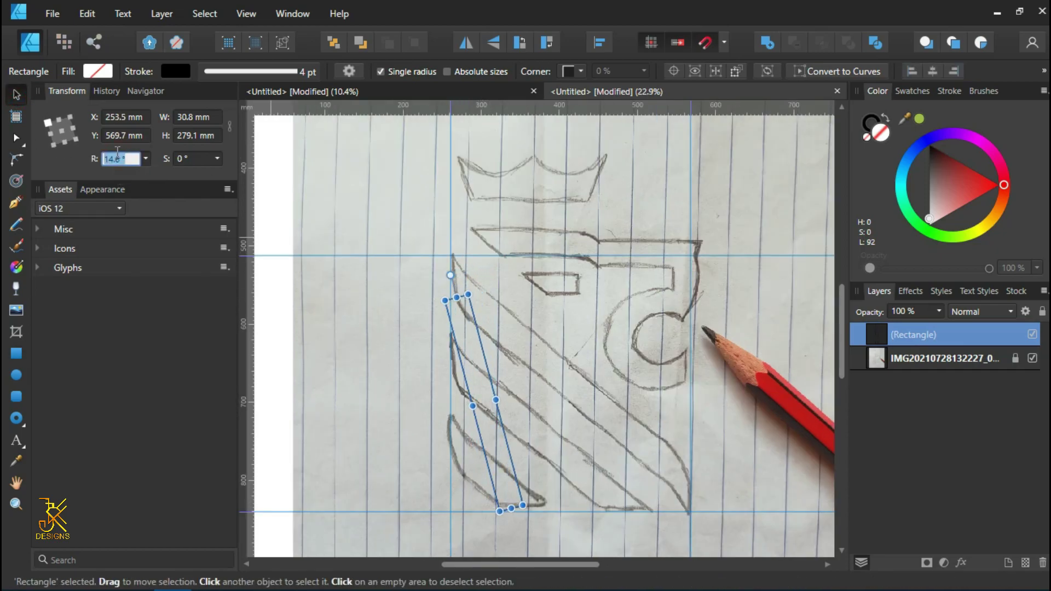
{"action": "type", "text": "51"}
{"action": "key", "text": "Return"}
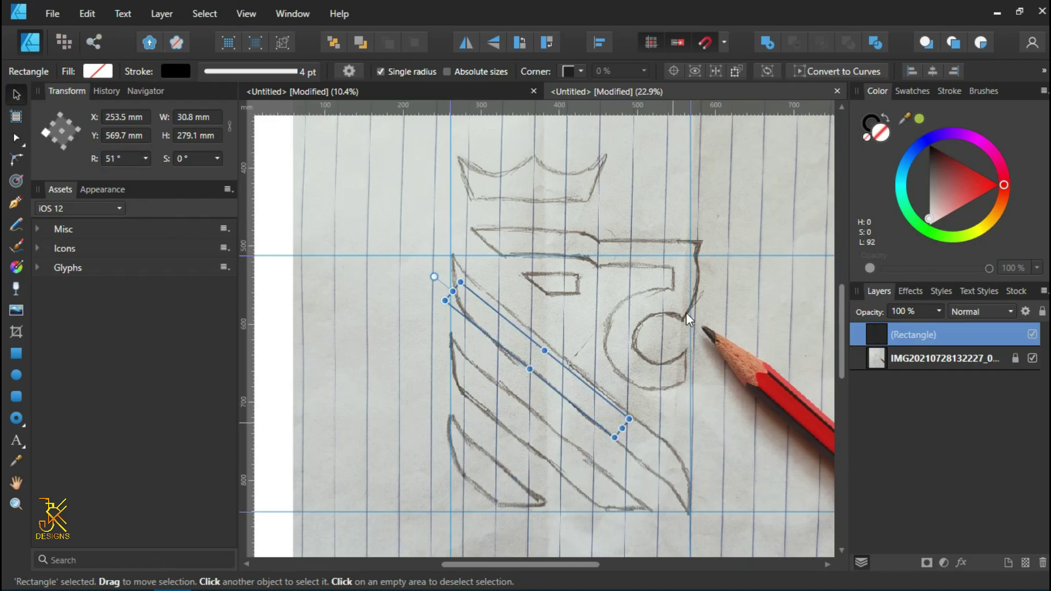
{"action": "mouse_move", "coordinate": [561, 382]}
{"action": "left_mouse_down"}
{"action": "mouse_move", "coordinate": [590, 395]}
{"action": "mouse_move", "coordinate": [587, 375]}
{"action": "left_mouse_up"}
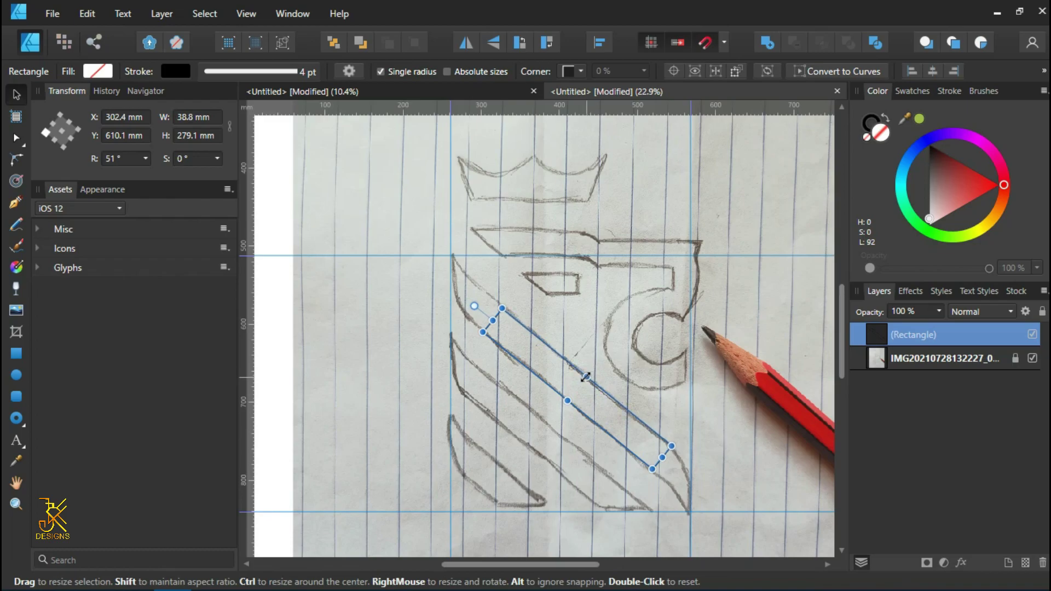
{"action": "left_click_drag", "start_coordinate": [494, 321], "coordinate": [472, 302]}
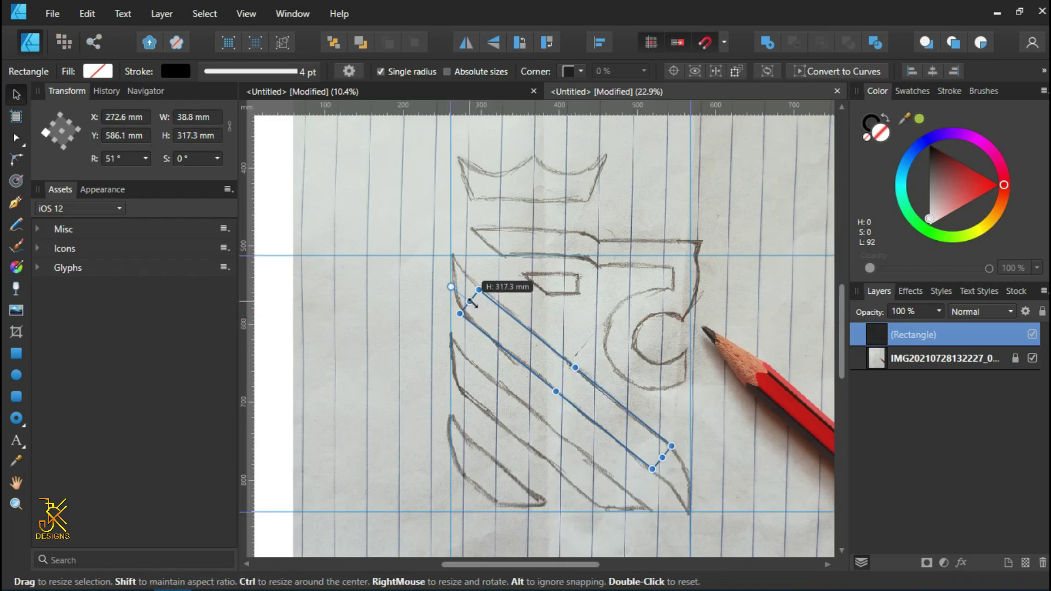
{"action": "left_click_drag", "start_coordinate": [472, 302], "coordinate": [477, 309]}
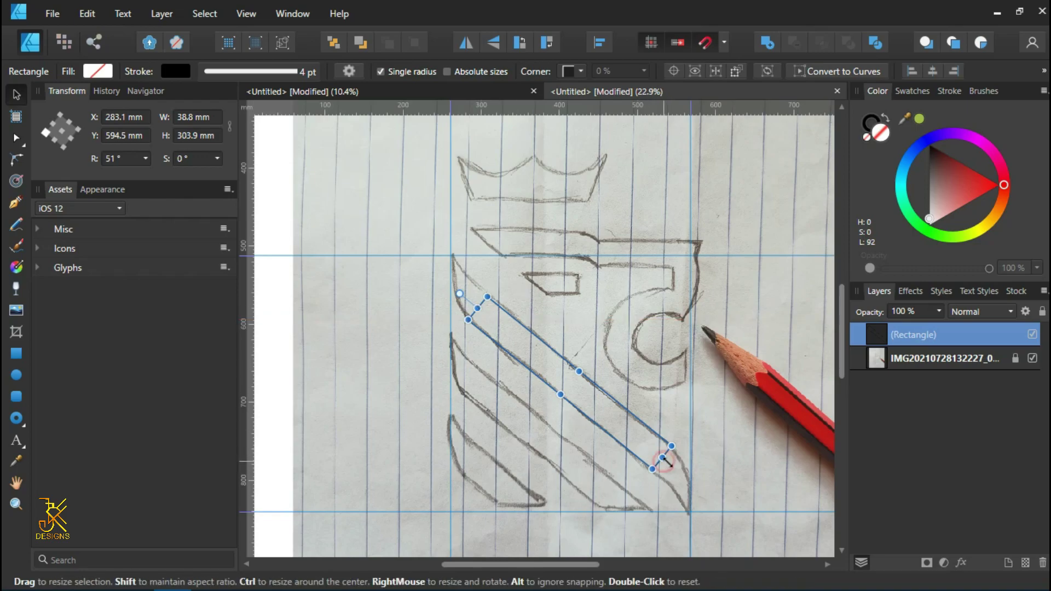
{"action": "scroll", "coordinate": [671, 466], "scroll_direction": "up", "scroll_amount": 2}
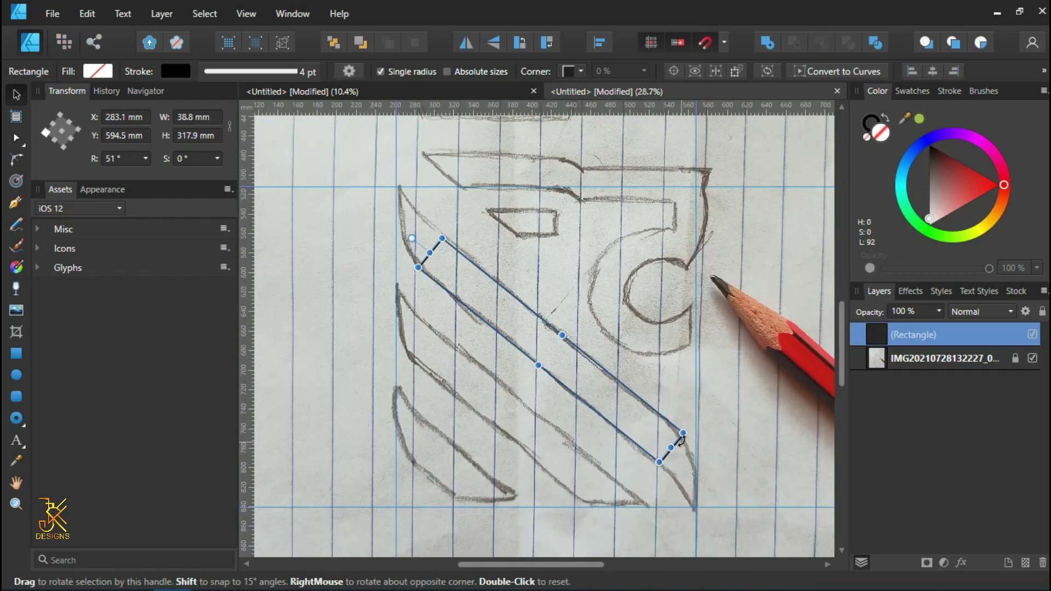
{"action": "right_click", "coordinate": [599, 411]}
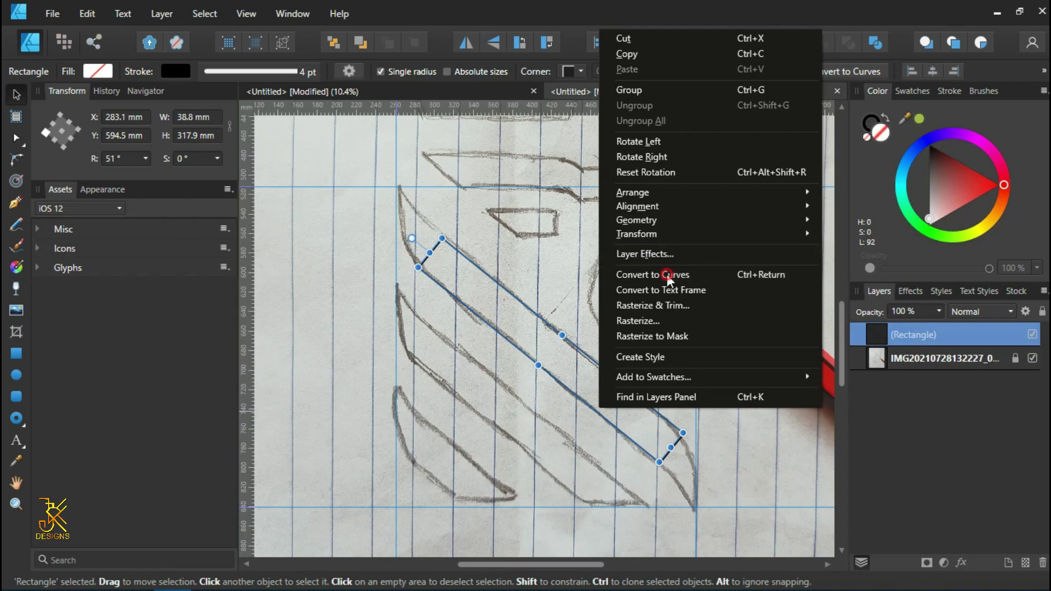
Step: Convert the rectangle to curves and snap its lower end node onto the bottom-right guide crossing
{"action": "left_click", "coordinate": [667, 275]}
{"action": "left_click", "coordinate": [17, 138]}
{"action": "scroll", "coordinate": [707, 458], "scroll_direction": "up", "scroll_amount": 1}
{"action": "mouse_move", "coordinate": [708, 457]}
{"action": "left_mouse_down"}
{"action": "mouse_move", "coordinate": [562, 385]}
{"action": "mouse_move", "coordinate": [604, 441]}
{"action": "left_mouse_up"}
{"action": "left_click", "coordinate": [563, 383]}
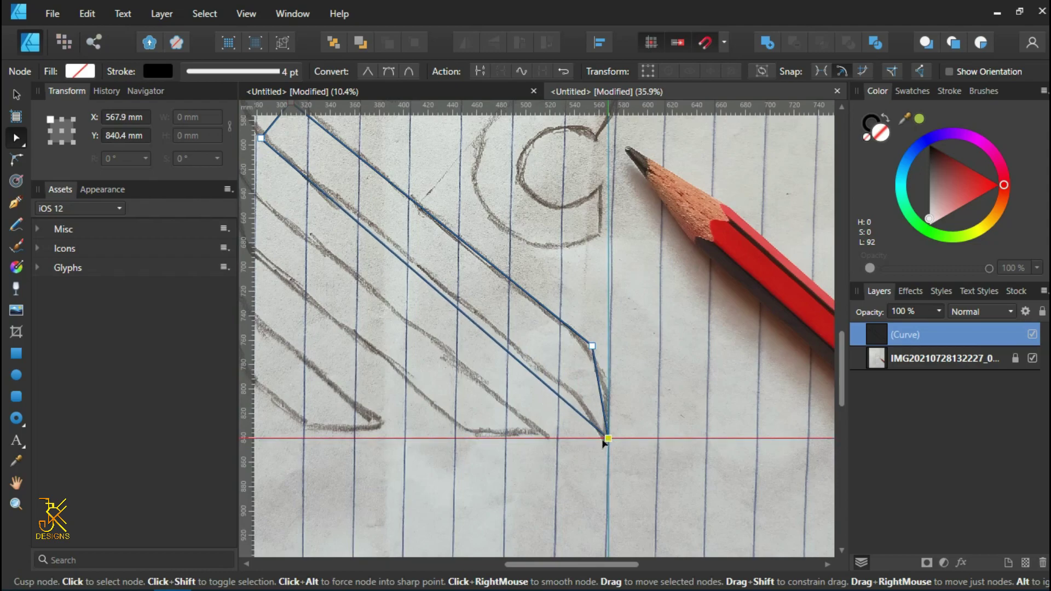
{"action": "left_click_drag", "start_coordinate": [383, 219], "coordinate": [581, 433]}
{"action": "left_click_drag", "start_coordinate": [489, 315], "coordinate": [434, 252]}
{"action": "scroll", "coordinate": [617, 349], "scroll_direction": "down", "scroll_amount": 3}
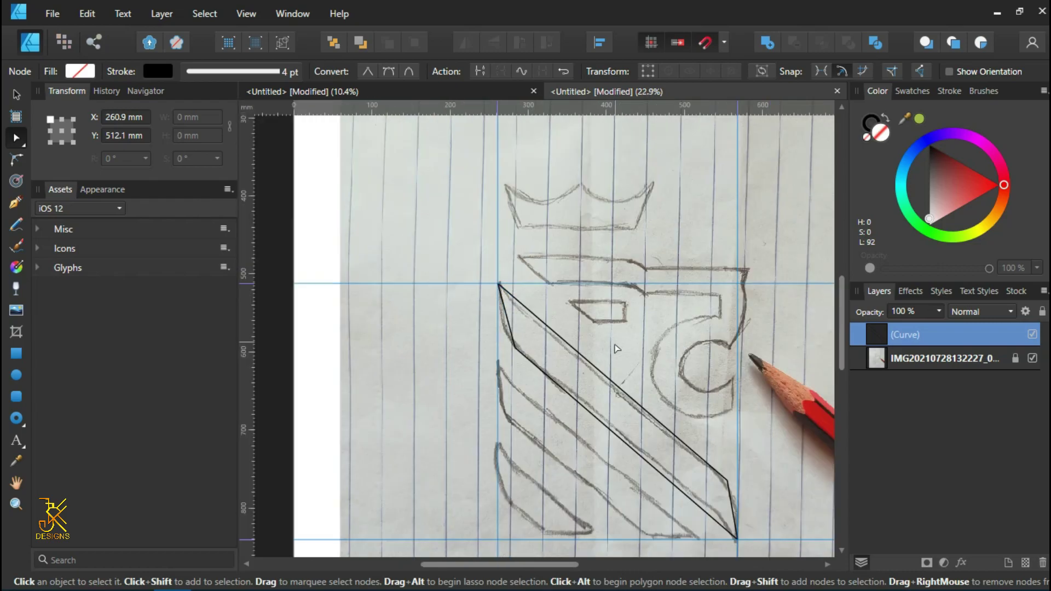
{"action": "left_click_drag", "start_coordinate": [617, 349], "coordinate": [572, 288]}
{"action": "scroll", "coordinate": [491, 274], "scroll_direction": "up", "scroll_amount": 3}
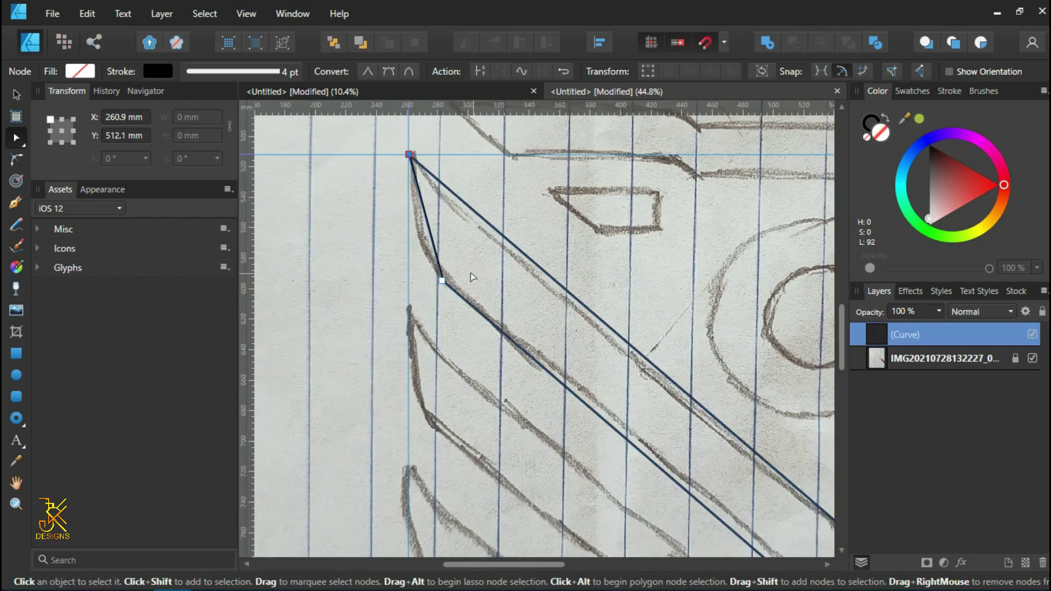
{"action": "left_click", "coordinate": [442, 281]}
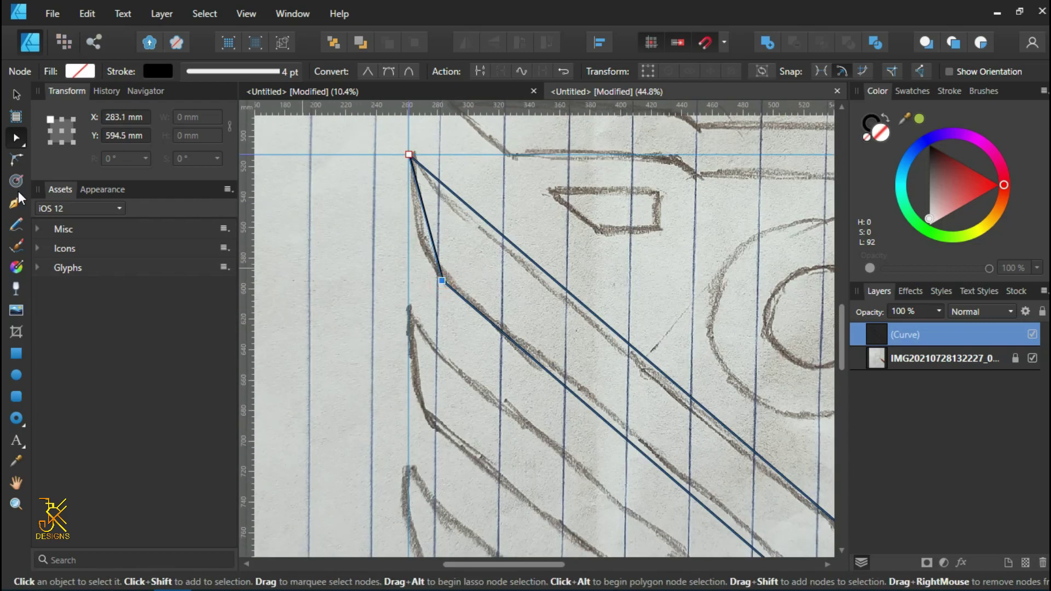
{"action": "left_click", "coordinate": [18, 160]}
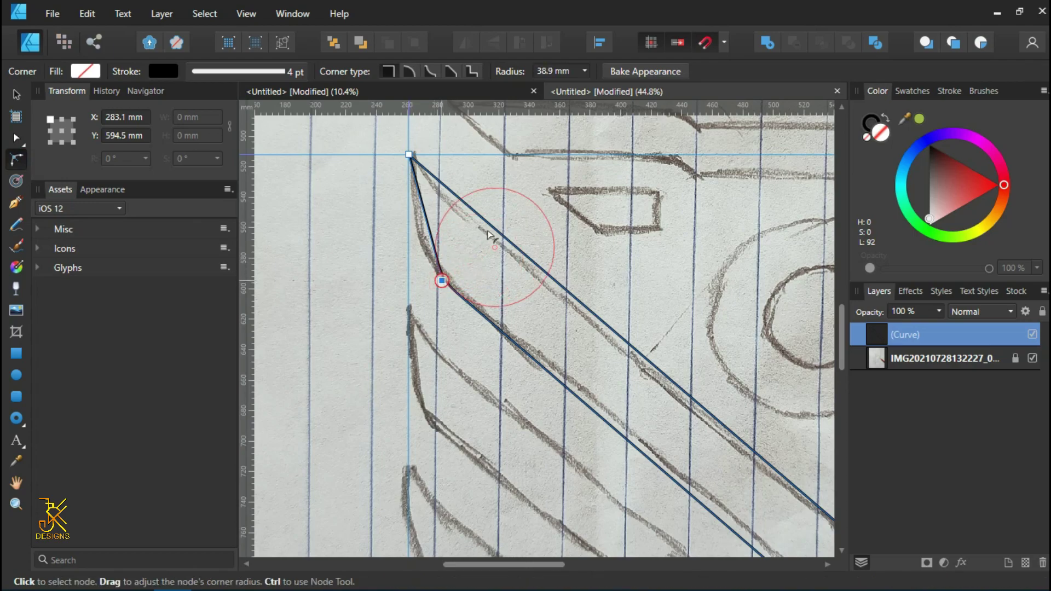
Step: Round the selected corner and move the lower tip's upper node to follow the sketch
{"action": "left_click_drag", "start_coordinate": [489, 236], "coordinate": [491, 233]}
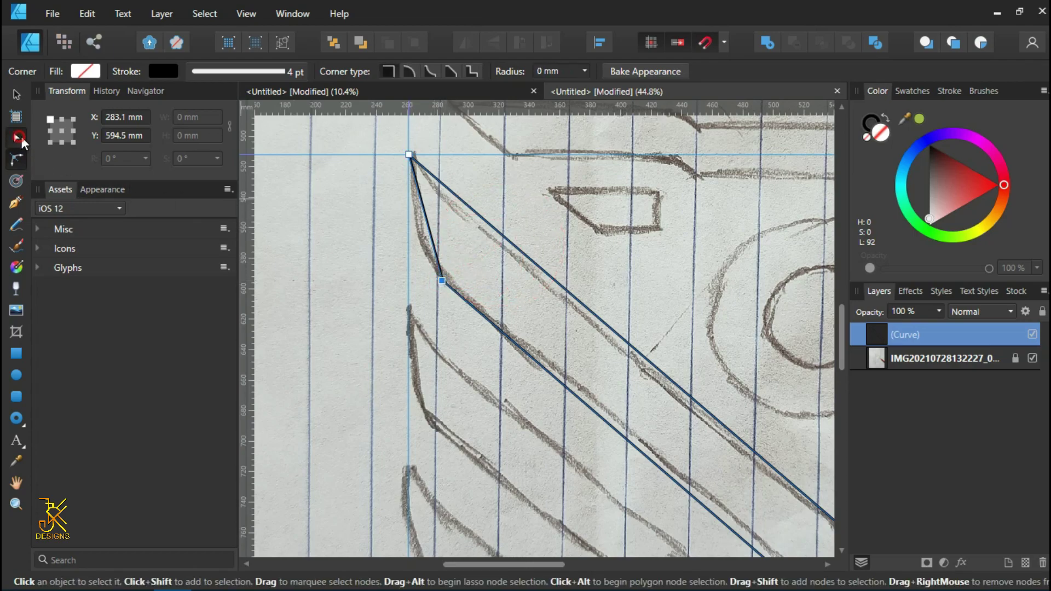
{"action": "left_click", "coordinate": [19, 139]}
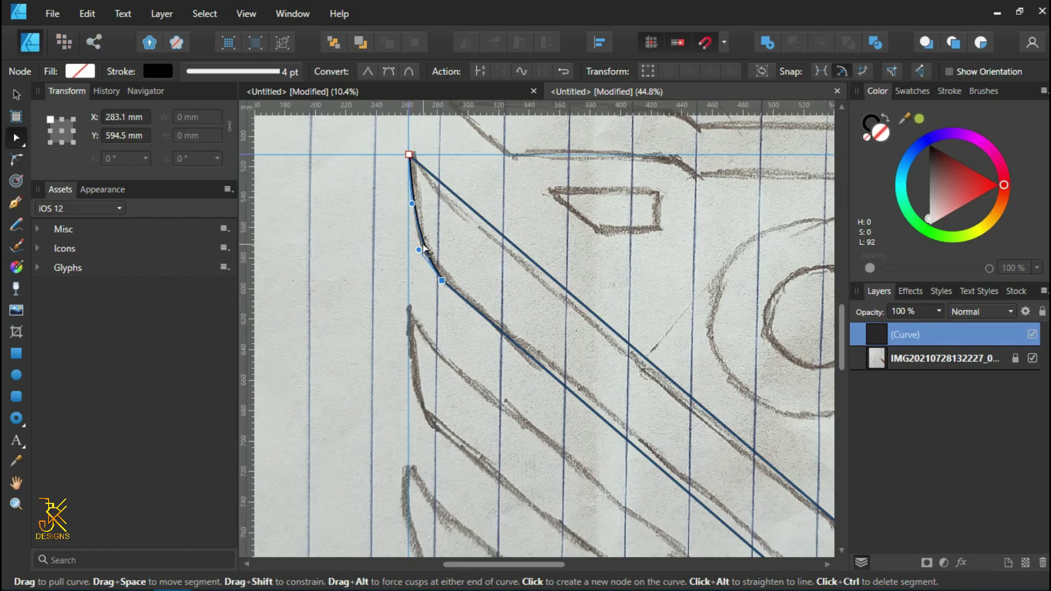
{"action": "left_click_drag", "start_coordinate": [548, 305], "coordinate": [414, 202]}
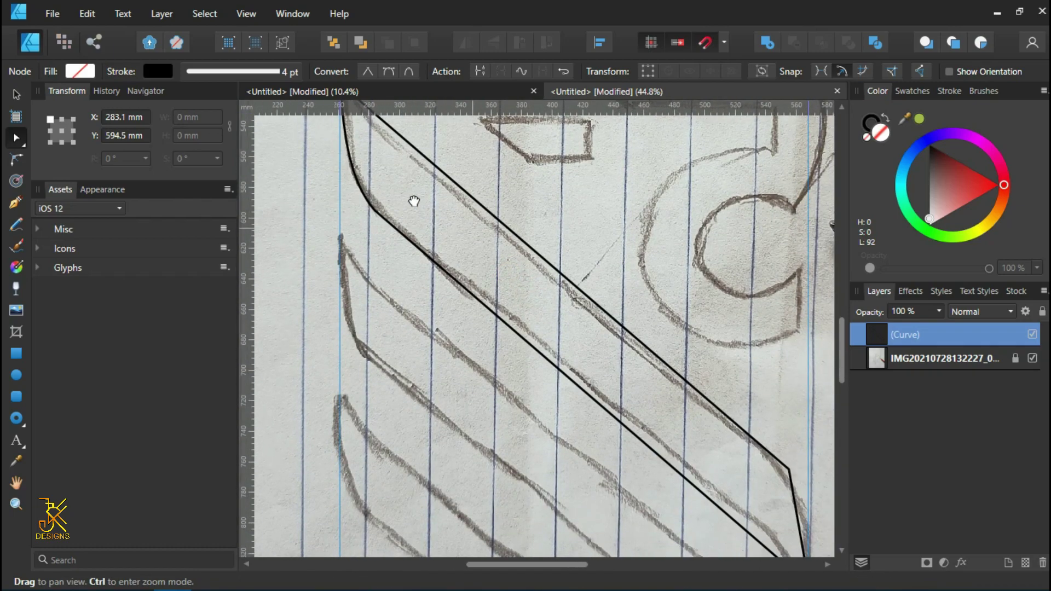
{"action": "left_click_drag", "start_coordinate": [629, 350], "coordinate": [498, 252]}
{"action": "left_click_drag", "start_coordinate": [629, 394], "coordinate": [500, 302]}
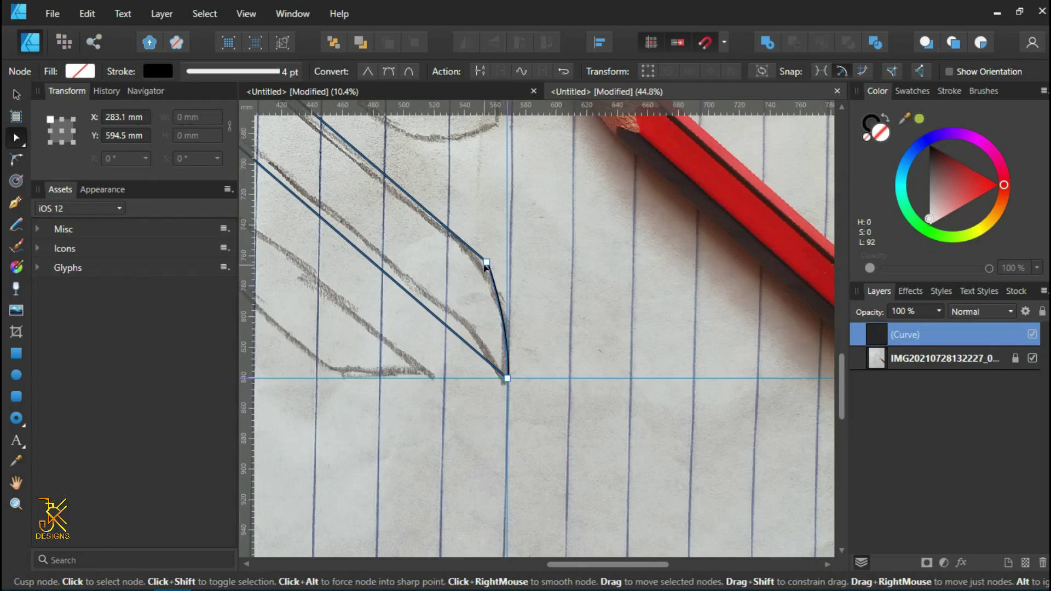
{"action": "left_click_drag", "start_coordinate": [487, 262], "coordinate": [472, 253]}
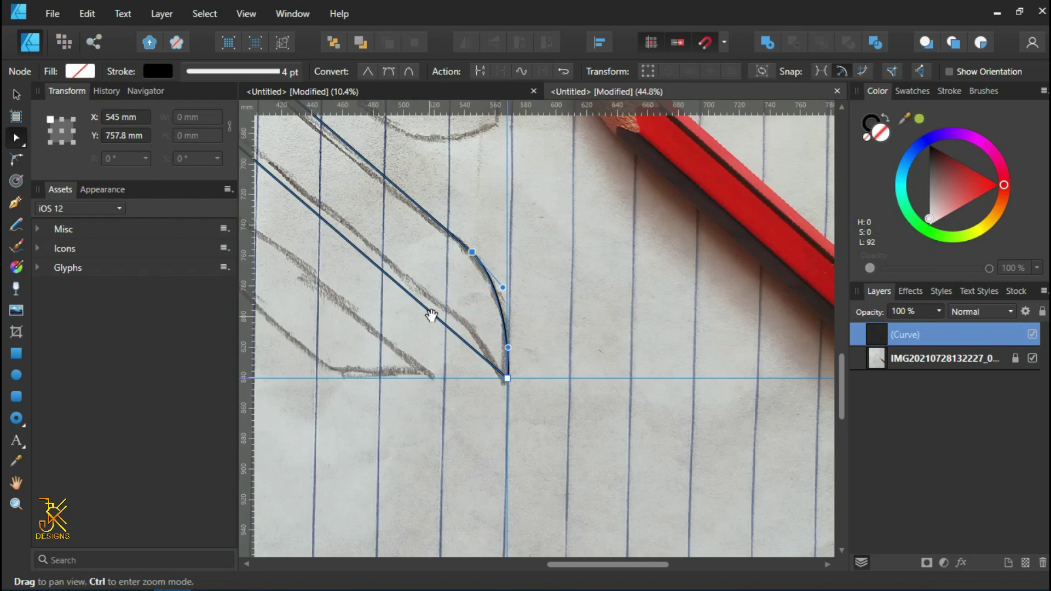
Step: Bend the stripe's lower edge into a curve near its bottom tip
{"action": "left_click_drag", "start_coordinate": [433, 310], "coordinate": [484, 334]}
{"action": "left_click_drag", "start_coordinate": [436, 294], "coordinate": [622, 380]}
{"action": "scroll", "coordinate": [623, 380], "scroll_direction": "down", "scroll_amount": 2}
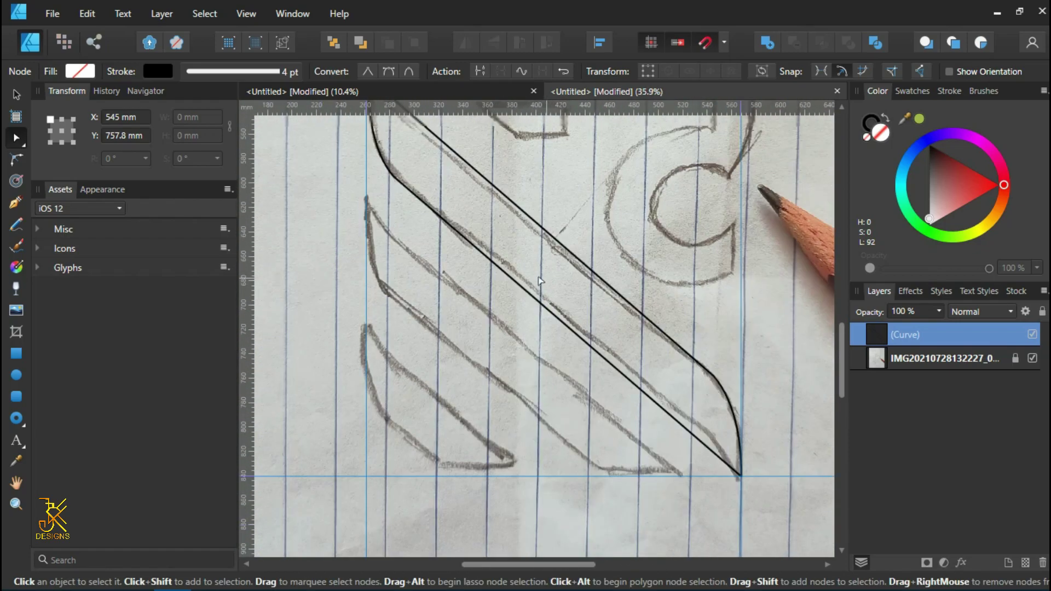
{"action": "scroll", "coordinate": [633, 372], "scroll_direction": "down", "scroll_amount": 1}
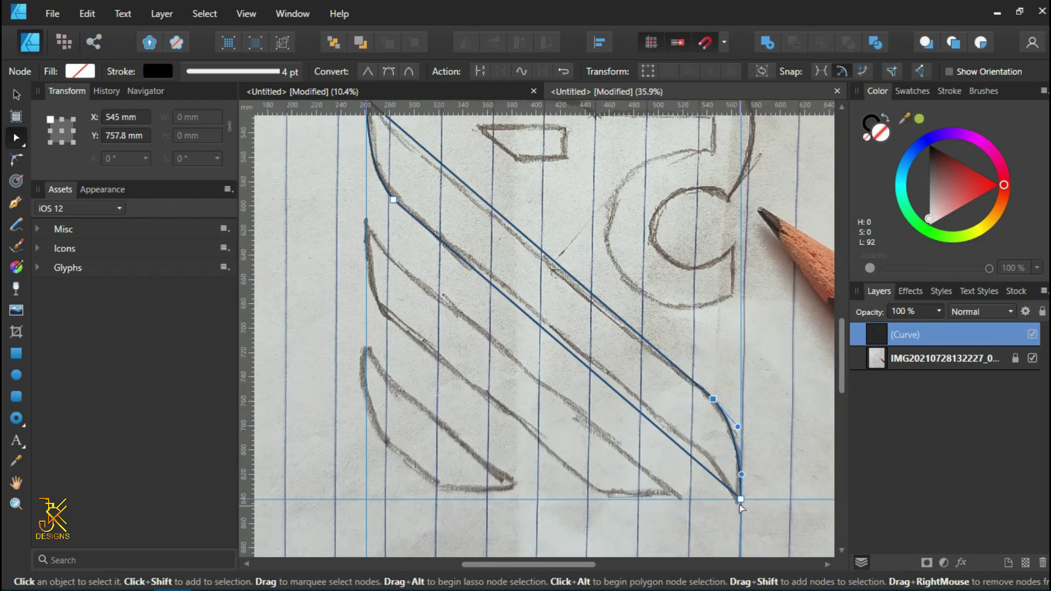
{"action": "left_click", "coordinate": [740, 499]}
{"action": "left_click_drag", "start_coordinate": [674, 442], "coordinate": [702, 460]}
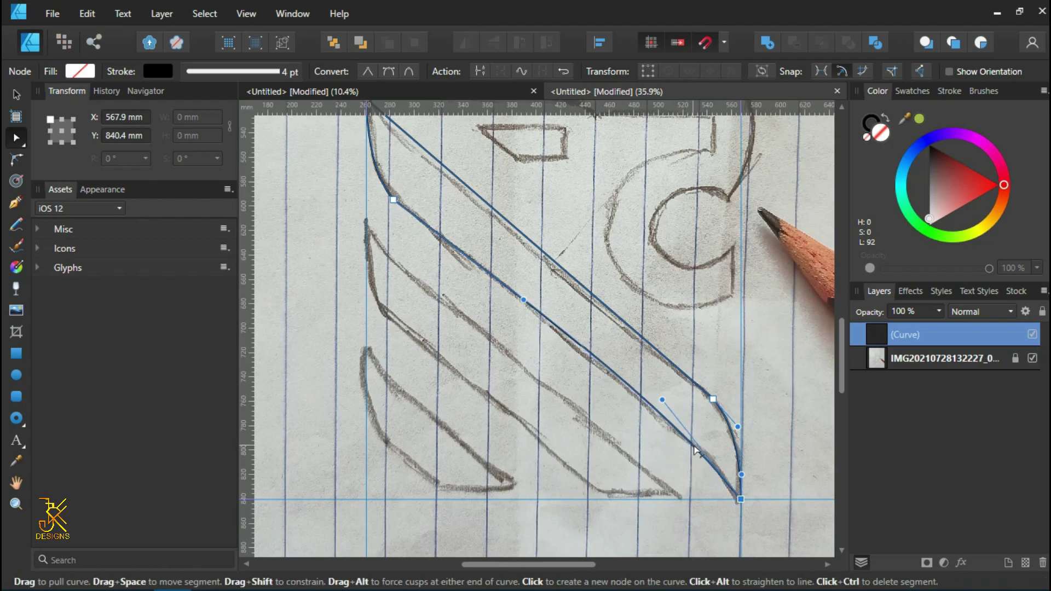
{"action": "left_click_drag", "start_coordinate": [679, 425], "coordinate": [715, 450]}
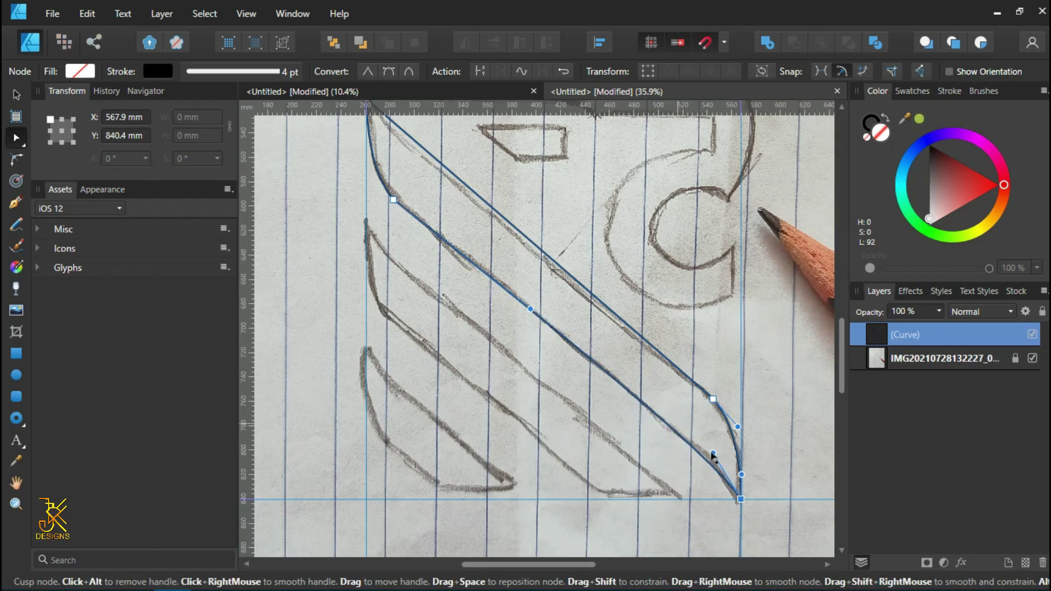
Step: Adjust the stripe's lower nodes and check the outline against the sketch
{"action": "scroll", "coordinate": [413, 138], "scroll_direction": "up", "scroll_amount": 2}
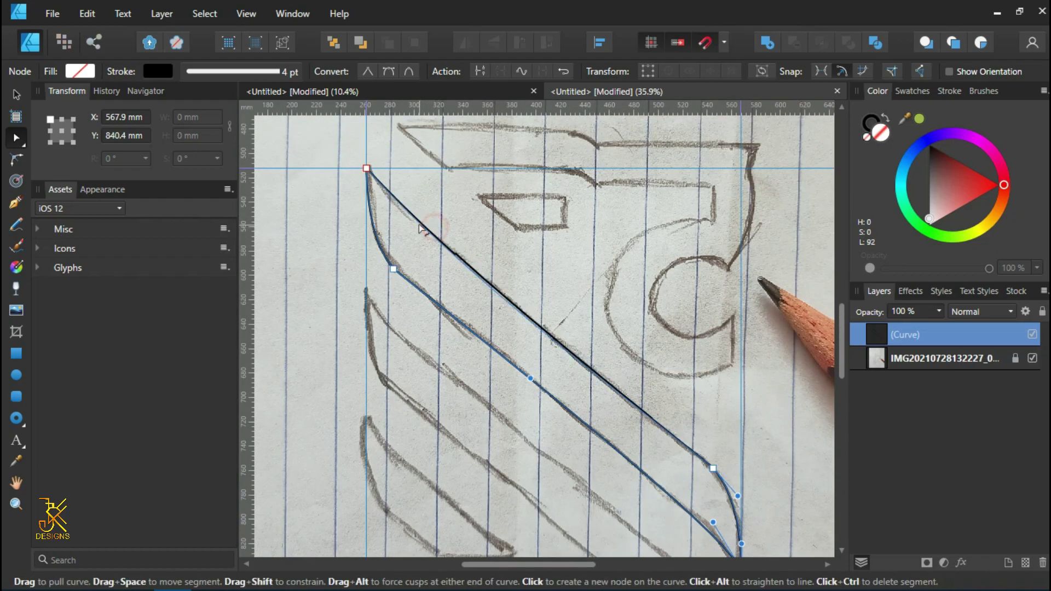
{"action": "left_click", "coordinate": [713, 468]}
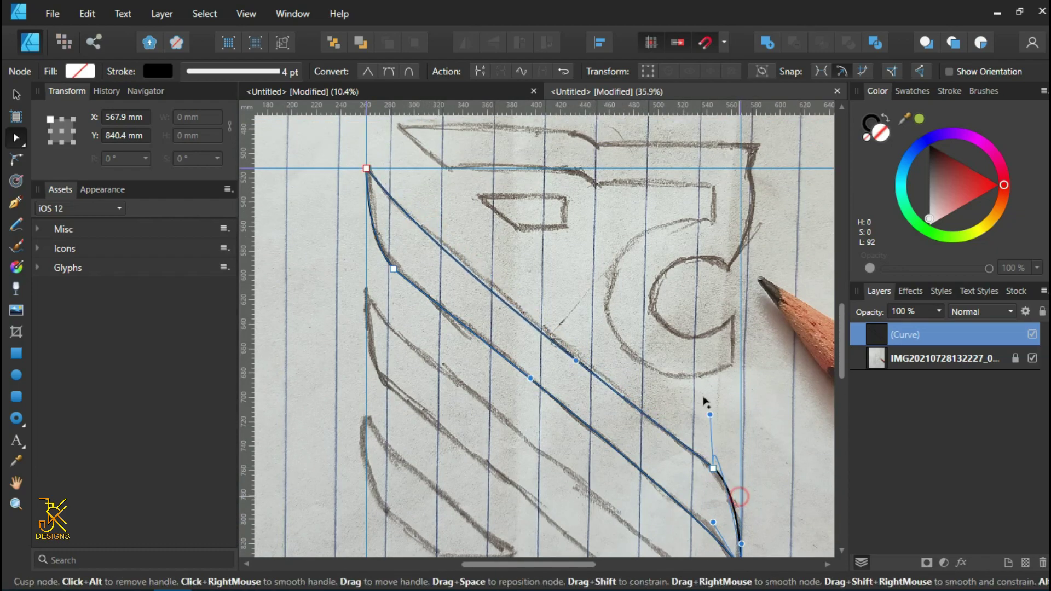
{"action": "left_click", "coordinate": [761, 486]}
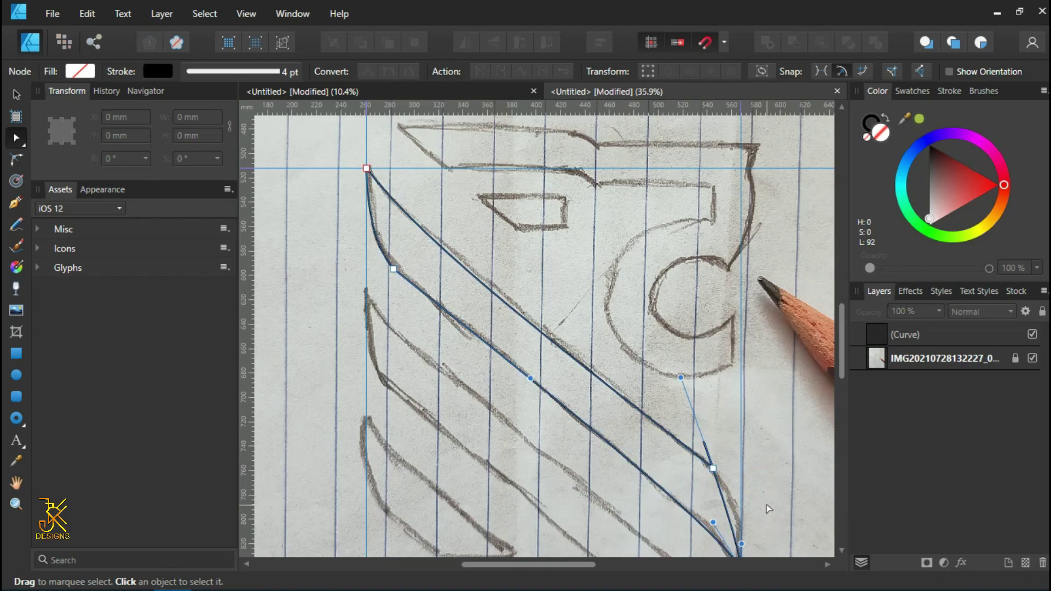
{"action": "left_click", "coordinate": [700, 499]}
{"action": "scroll", "coordinate": [722, 461], "scroll_direction": "up", "scroll_amount": 2}
{"action": "left_click", "coordinate": [708, 472]}
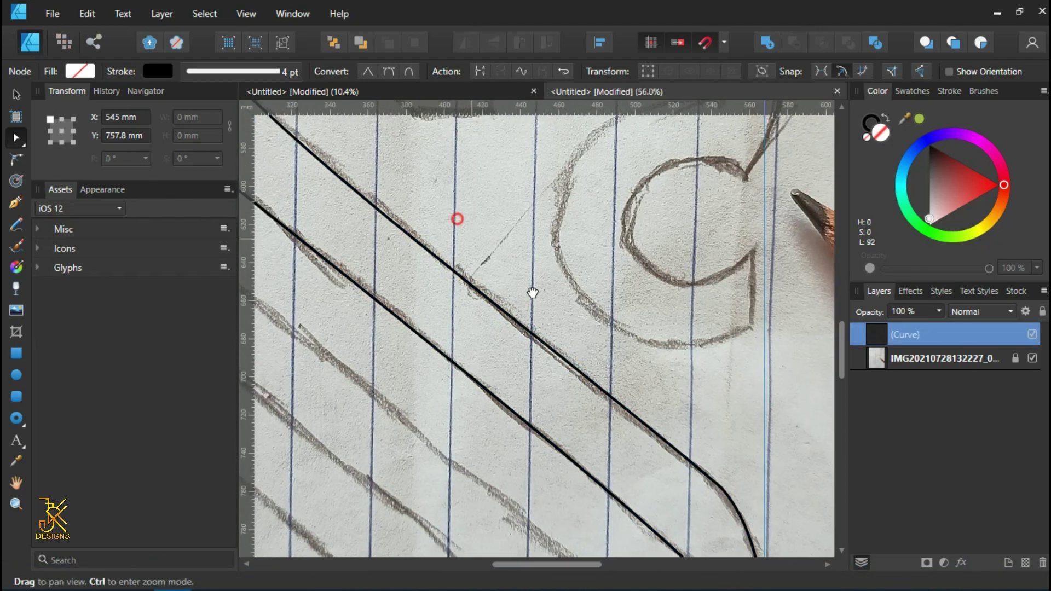
{"action": "left_click_drag", "start_coordinate": [494, 306], "coordinate": [686, 475]}
{"action": "scroll", "coordinate": [510, 266], "scroll_direction": "down", "scroll_amount": 2}
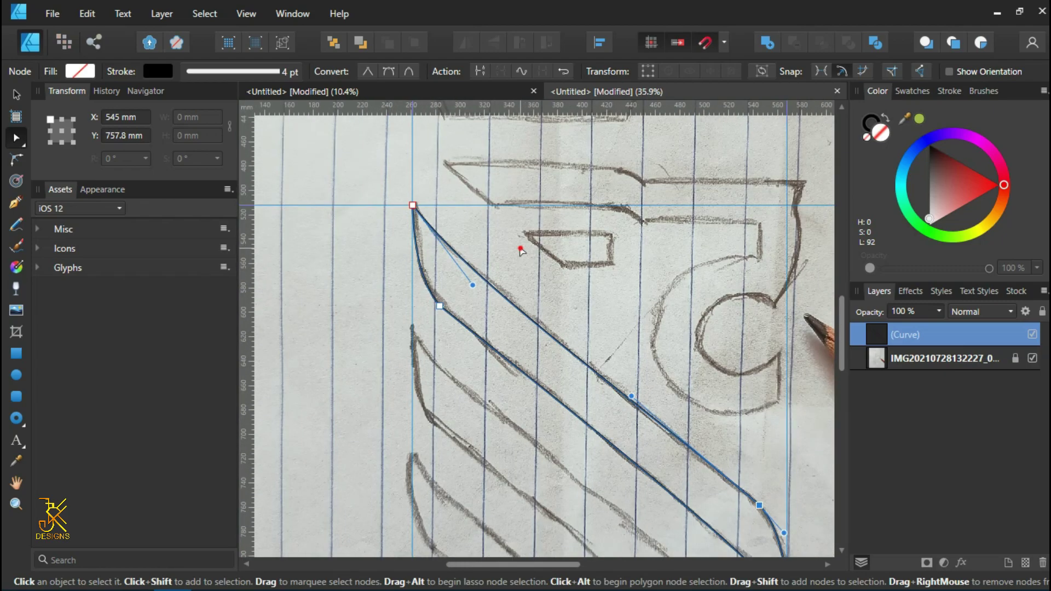
{"action": "left_click", "coordinate": [525, 289]}
{"action": "left_click_drag", "start_coordinate": [554, 308], "coordinate": [531, 241]}
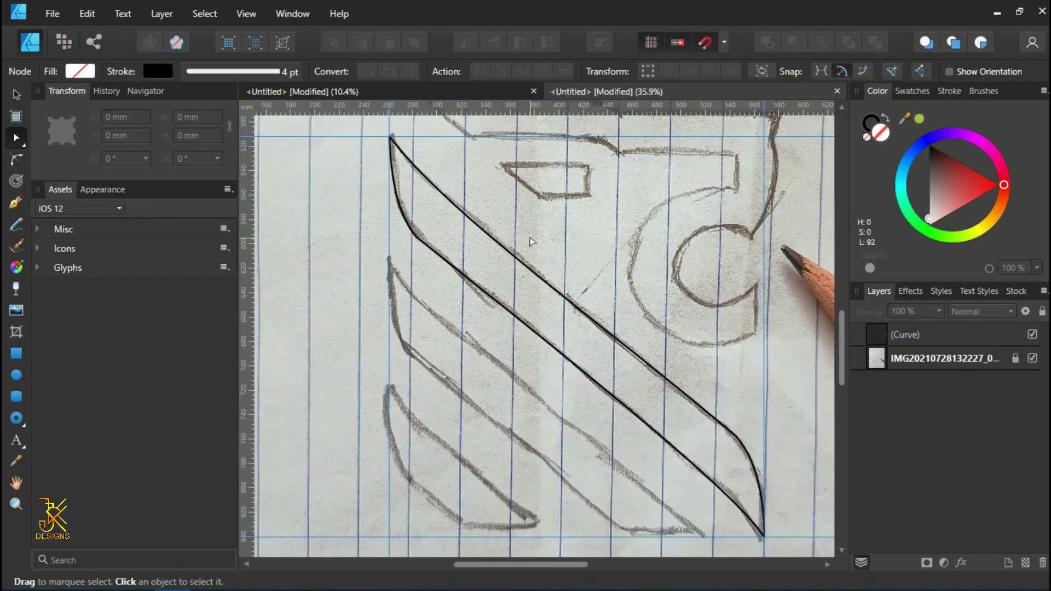
Step: Round the stripe's upper inner corner and the corner near its lower tip
{"action": "left_click", "coordinate": [480, 291]}
{"action": "key", "text": "c"}
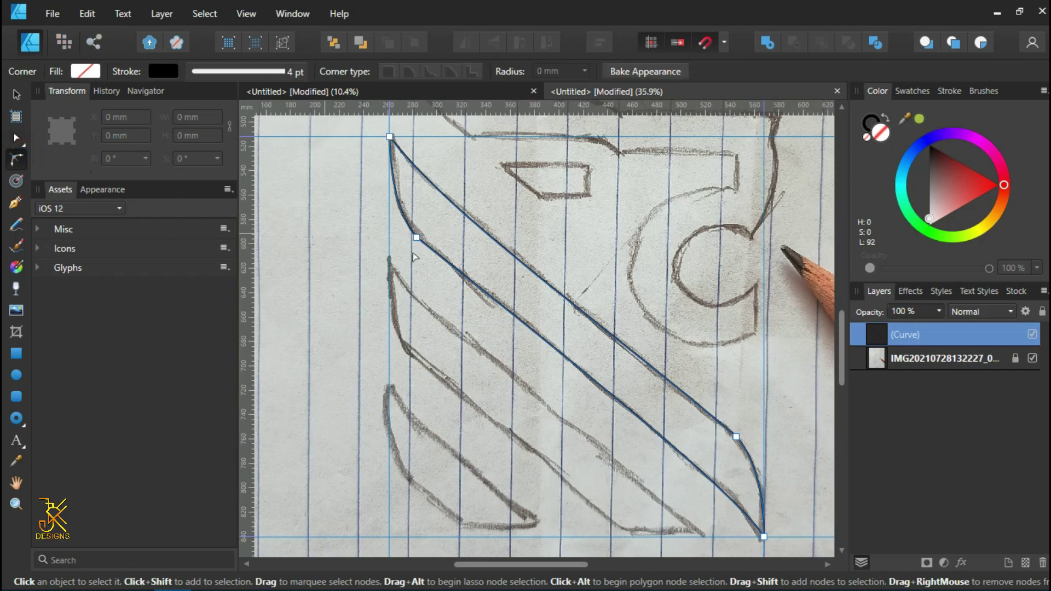
{"action": "scroll", "coordinate": [404, 236], "scroll_direction": "up", "scroll_amount": 2}
{"action": "left_click_drag", "start_coordinate": [404, 236], "coordinate": [448, 193]}
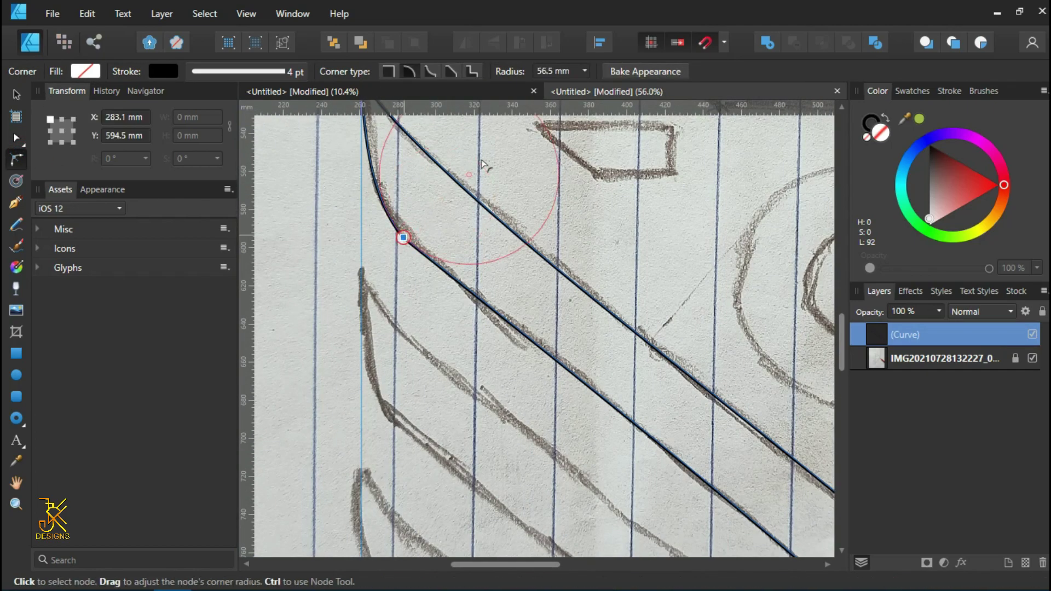
{"action": "left_click_drag", "start_coordinate": [484, 162], "coordinate": [504, 153]}
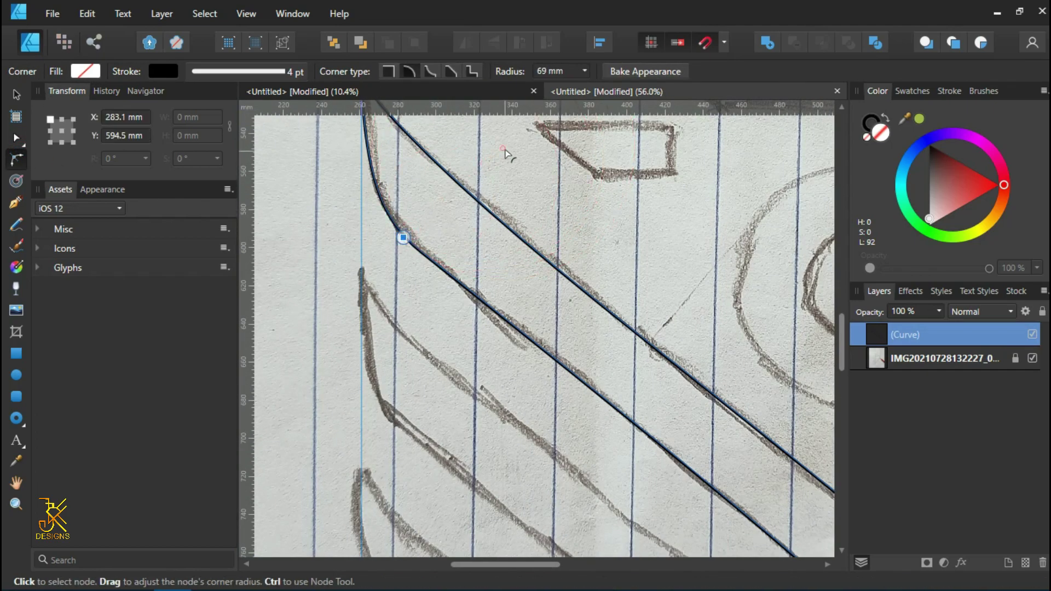
{"action": "scroll", "coordinate": [505, 154], "scroll_direction": "down", "scroll_amount": 3}
{"action": "scroll", "coordinate": [582, 234], "scroll_direction": "up", "scroll_amount": 1}
{"action": "left_click_drag", "start_coordinate": [652, 358], "coordinate": [618, 345]}
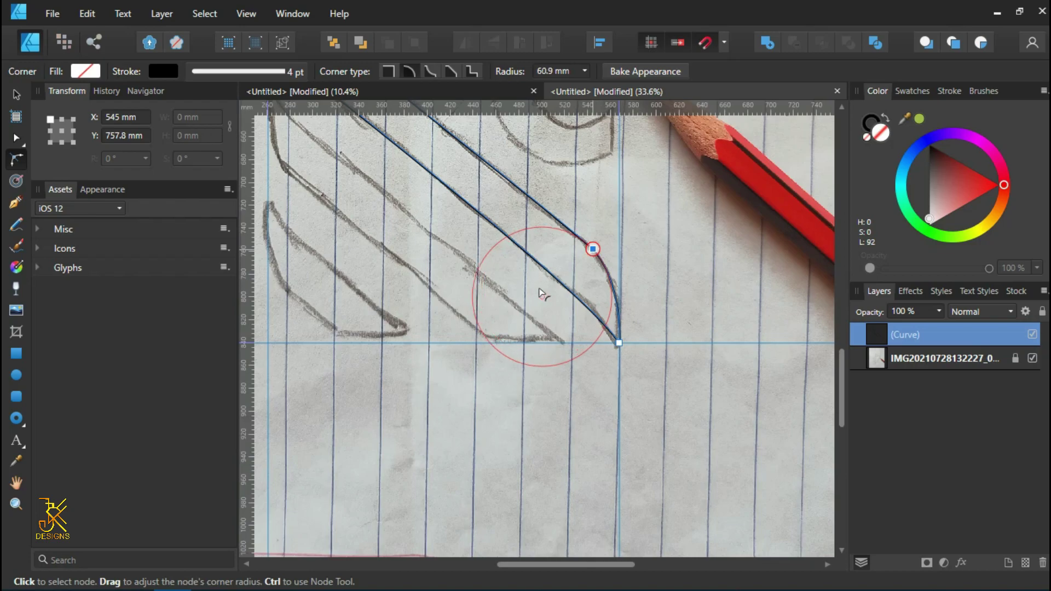
{"action": "scroll", "coordinate": [618, 252], "scroll_direction": "down", "scroll_amount": 2}
{"action": "scroll", "coordinate": [617, 253], "scroll_direction": "down", "scroll_amount": 1}
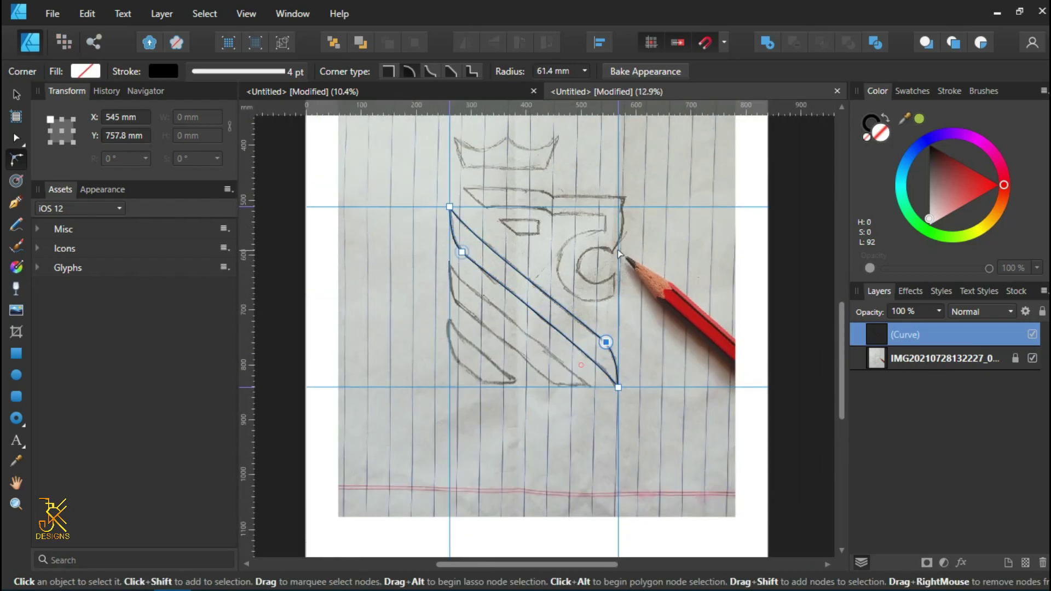
{"action": "scroll", "coordinate": [616, 253], "scroll_direction": "up", "scroll_amount": 1}
{"action": "left_click", "coordinate": [17, 94]}
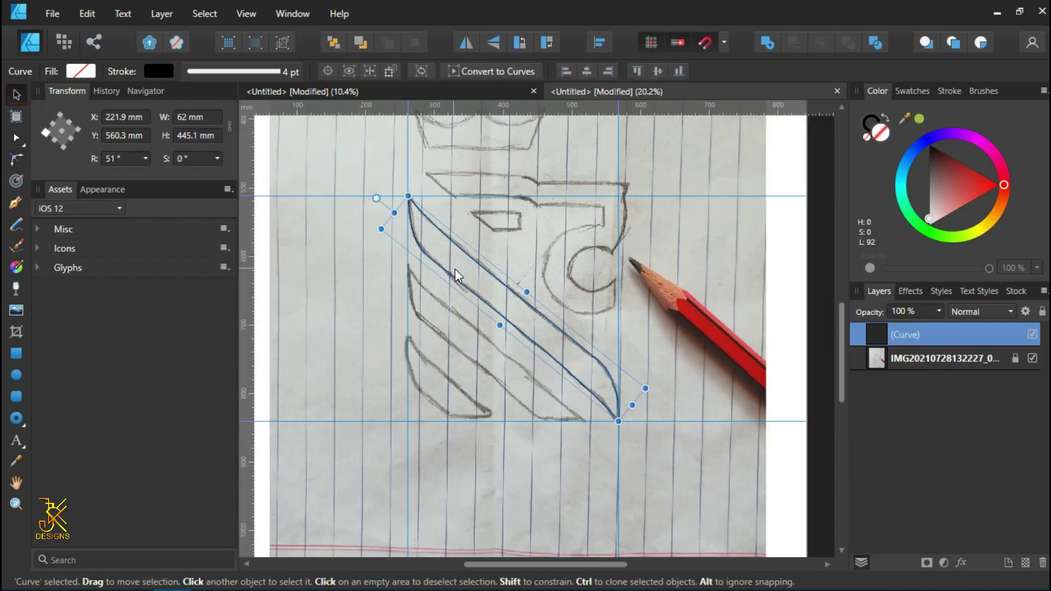
Step: Duplicate the stripe and move the copy down onto the second sketched stripe
{"action": "scroll", "coordinate": [493, 282], "scroll_direction": "up", "scroll_amount": 2}
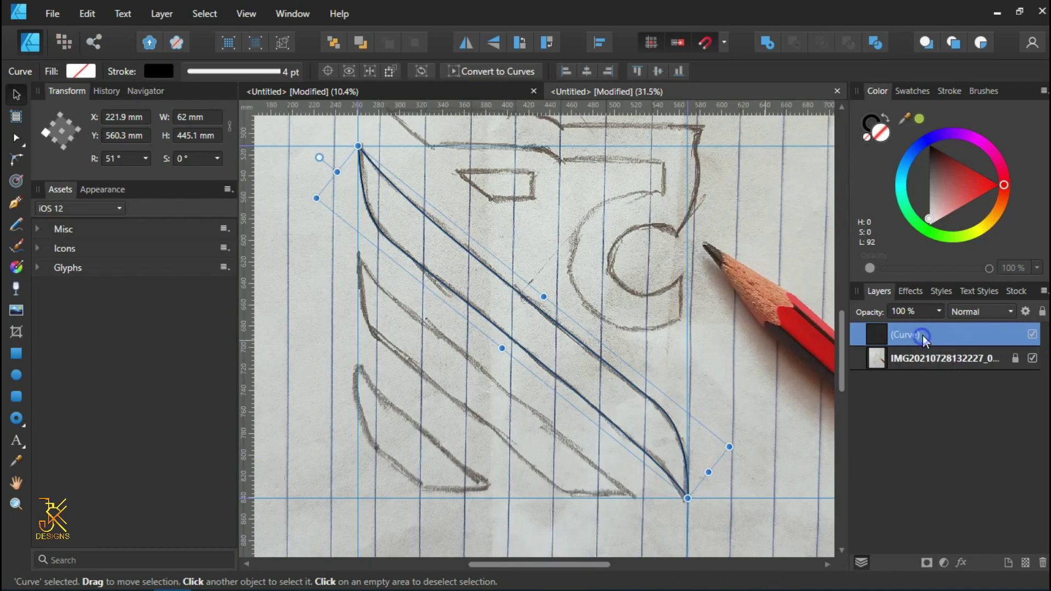
{"action": "right_click", "coordinate": [922, 336]}
{"action": "left_click", "coordinate": [895, 131]}
{"action": "left_click_drag", "start_coordinate": [546, 341], "coordinate": [550, 449]}
Step: Duplicate the stripe again for the third sketched stripe and review the stripe layers
{"action": "right_click", "coordinate": [903, 340]}
{"action": "left_click", "coordinate": [869, 145]}
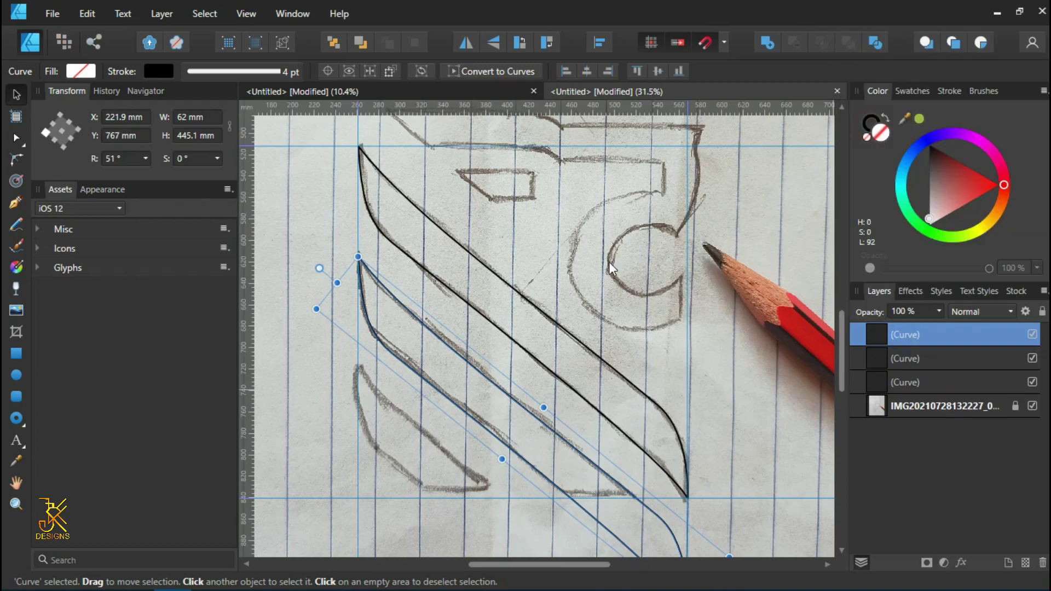
{"action": "scroll", "coordinate": [609, 262], "scroll_direction": "down", "scroll_amount": 2}
{"action": "scroll", "coordinate": [516, 356], "scroll_direction": "up", "scroll_amount": 3}
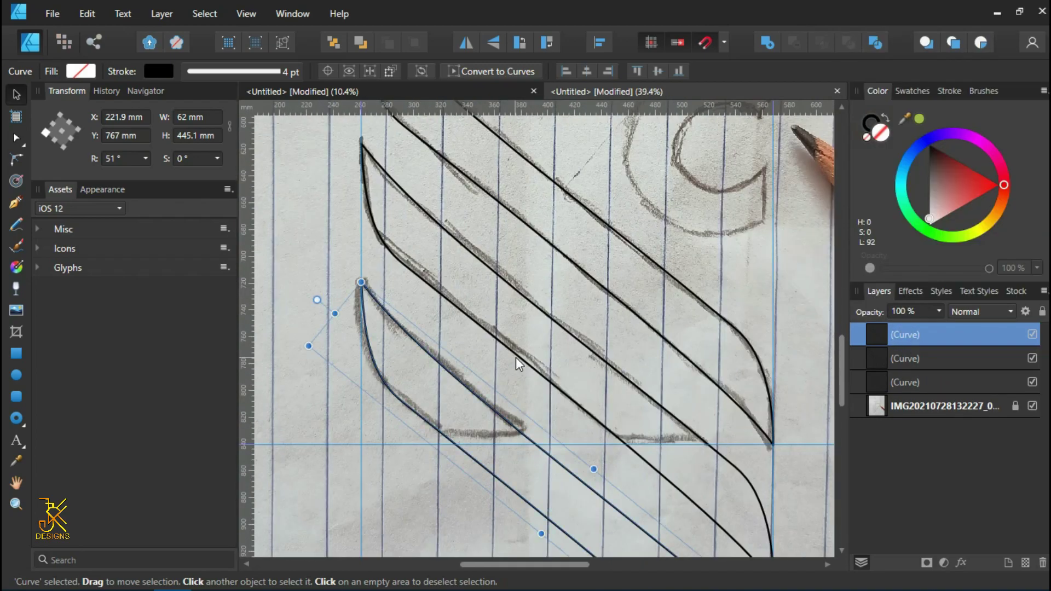
{"action": "scroll", "coordinate": [516, 357], "scroll_direction": "down", "scroll_amount": 2}
{"action": "scroll", "coordinate": [516, 357], "scroll_direction": "down", "scroll_amount": 1}
{"action": "scroll", "coordinate": [516, 357], "scroll_direction": "down", "scroll_amount": 1}
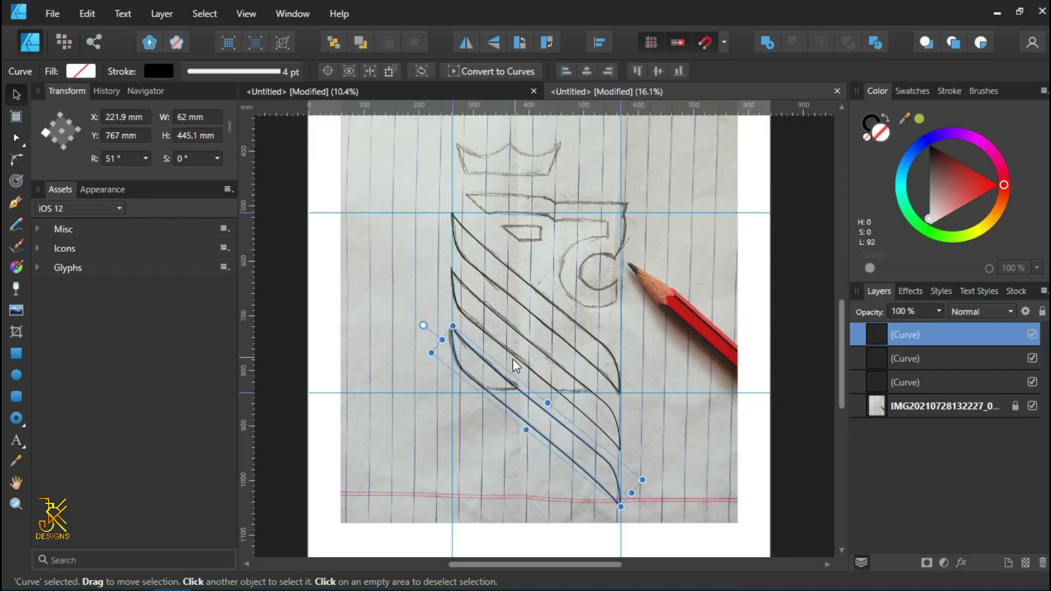
{"action": "left_click", "coordinate": [335, 307]}
{"action": "left_click", "coordinate": [903, 334]}
{"action": "left_click", "coordinate": [889, 359], "text": "shift"}
{"action": "left_click", "coordinate": [347, 398]}
{"action": "scroll", "coordinate": [347, 399], "scroll_direction": "up", "scroll_amount": 1}
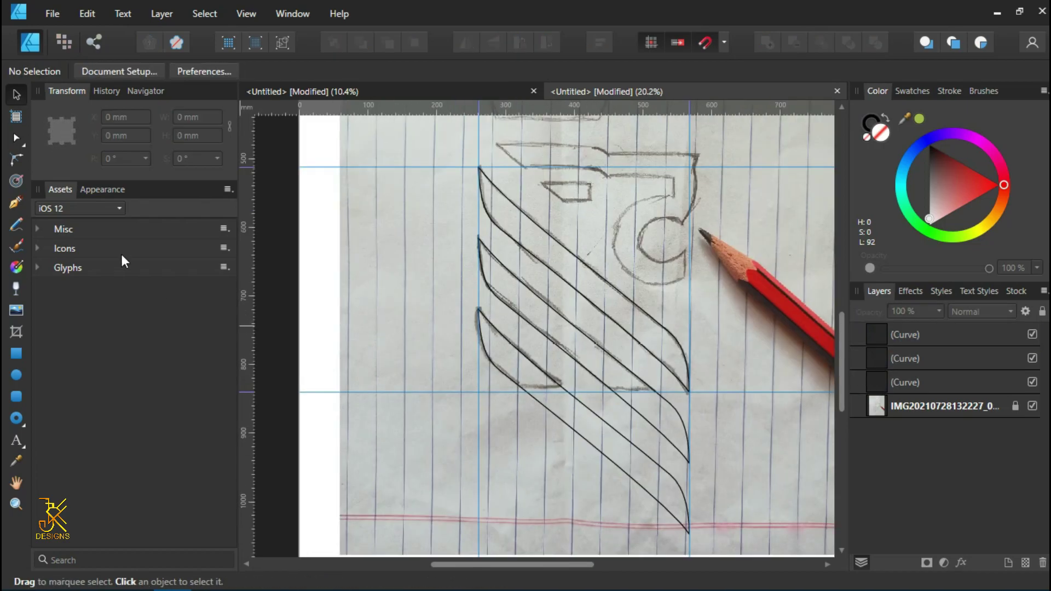
Step: Draw a straight line along the bottom guide and expand its stroke into a shape
{"action": "left_click", "coordinate": [16, 163]}
{"action": "left_click", "coordinate": [13, 204]}
{"action": "left_click", "coordinate": [464, 392]}
{"action": "left_click", "coordinate": [728, 392]}
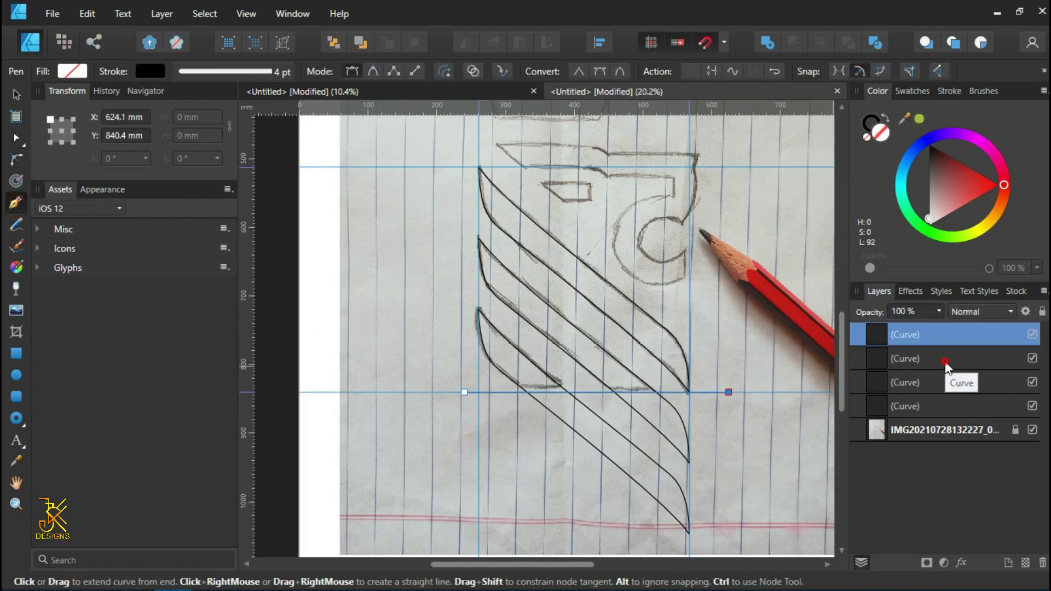
{"action": "left_click", "coordinate": [162, 13]}
{"action": "left_click", "coordinate": [219, 411]}
Step: Divide the three stripes with the line and delete the pieces below the guide
{"action": "left_click", "coordinate": [920, 356], "text": "shift"}
{"action": "left_click", "coordinate": [931, 377], "text": "shift"}
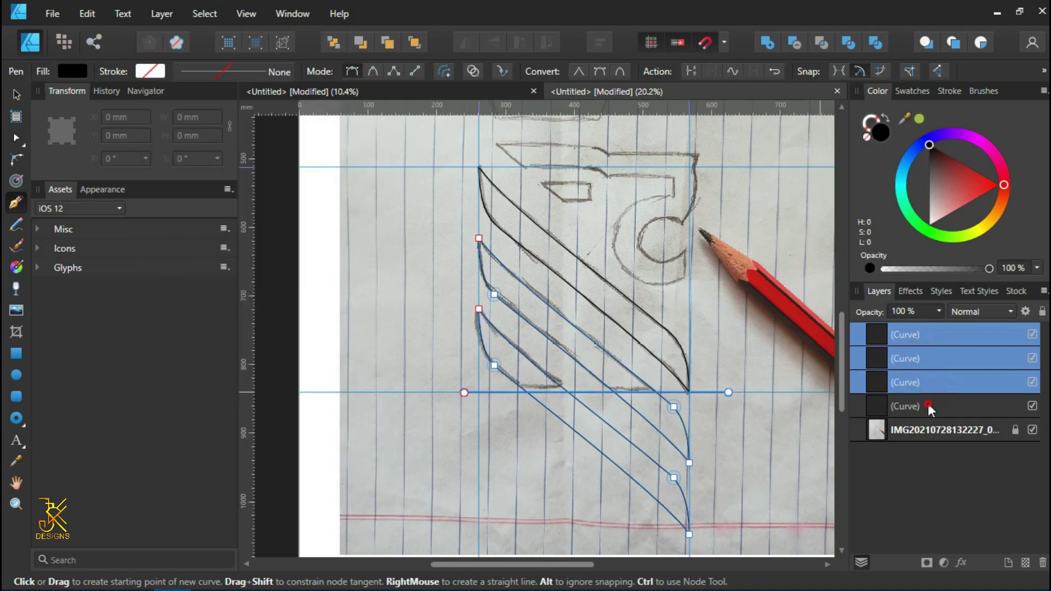
{"action": "left_click", "coordinate": [928, 403], "text": "shift"}
{"action": "left_click", "coordinate": [874, 42]}
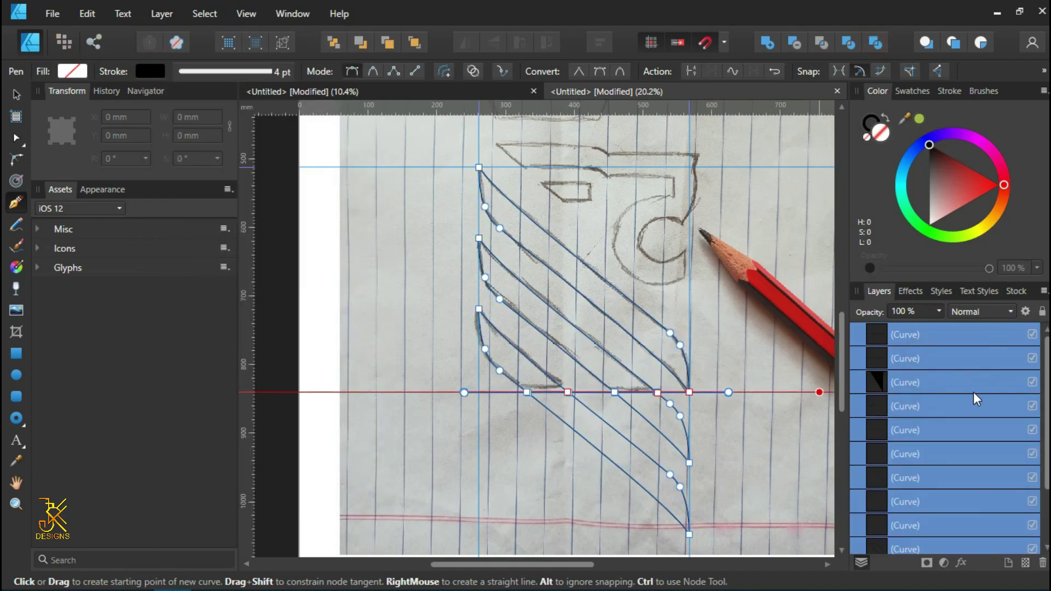
{"action": "scroll", "coordinate": [941, 408], "scroll_direction": "down", "scroll_amount": 3}
{"action": "left_click", "coordinate": [879, 407], "text": "ctrl"}
{"action": "scroll", "coordinate": [905, 402], "scroll_direction": "up", "scroll_amount": 2}
{"action": "scroll", "coordinate": [906, 416], "scroll_direction": "down", "scroll_amount": 2}
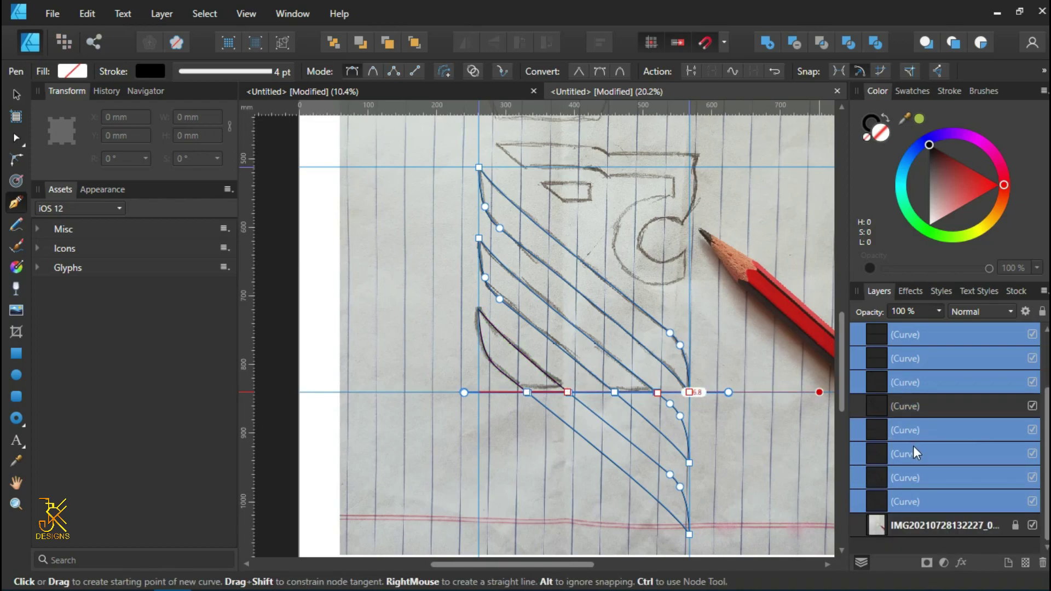
{"action": "left_click", "coordinate": [888, 499], "text": "ctrl"}
{"action": "left_click", "coordinate": [882, 458], "text": "ctrl"}
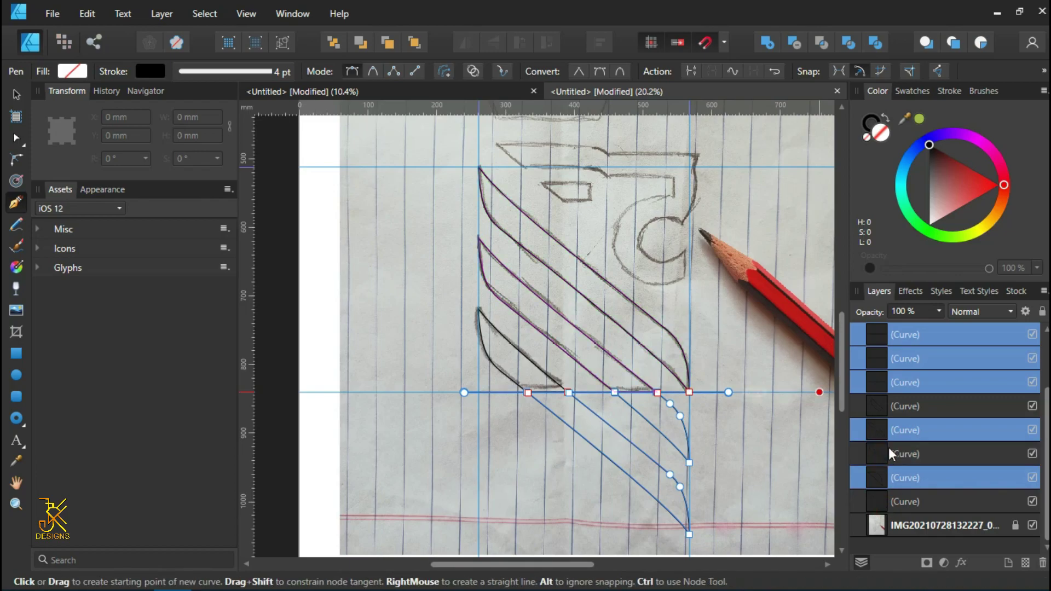
{"action": "right_click", "coordinate": [984, 344]}
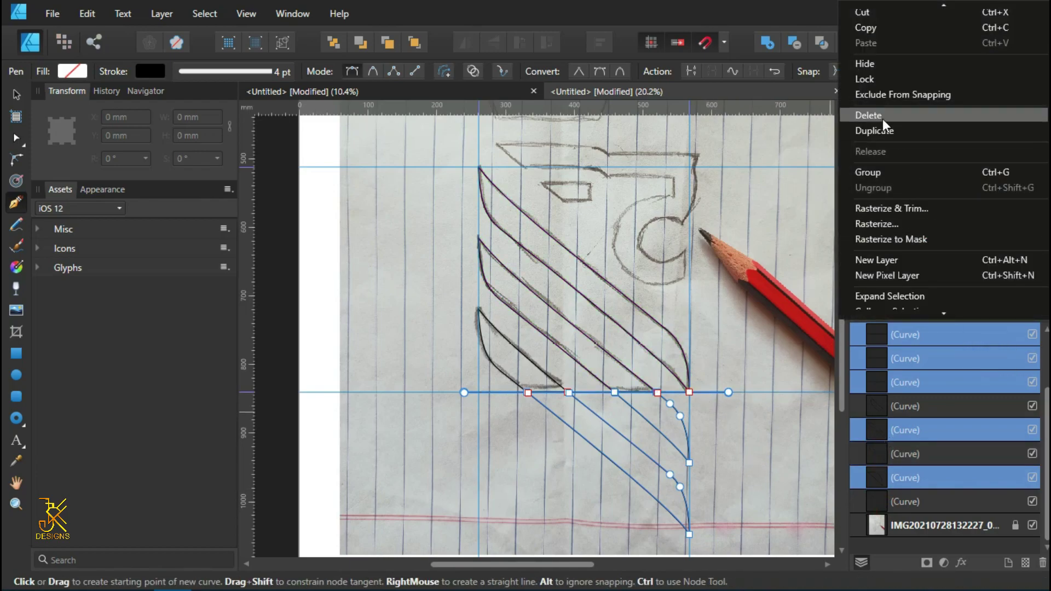
{"action": "left_click", "coordinate": [883, 119]}
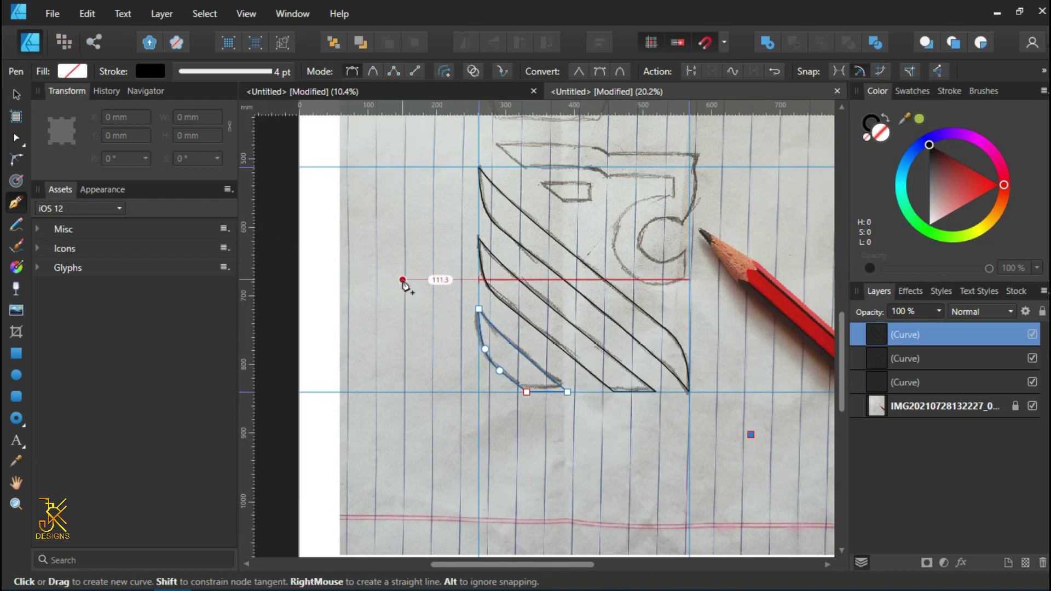
Step: Fill the three trimmed stripes solid black
{"action": "key", "text": "v"}
{"action": "left_click_drag", "start_coordinate": [881, 356], "coordinate": [914, 358]}
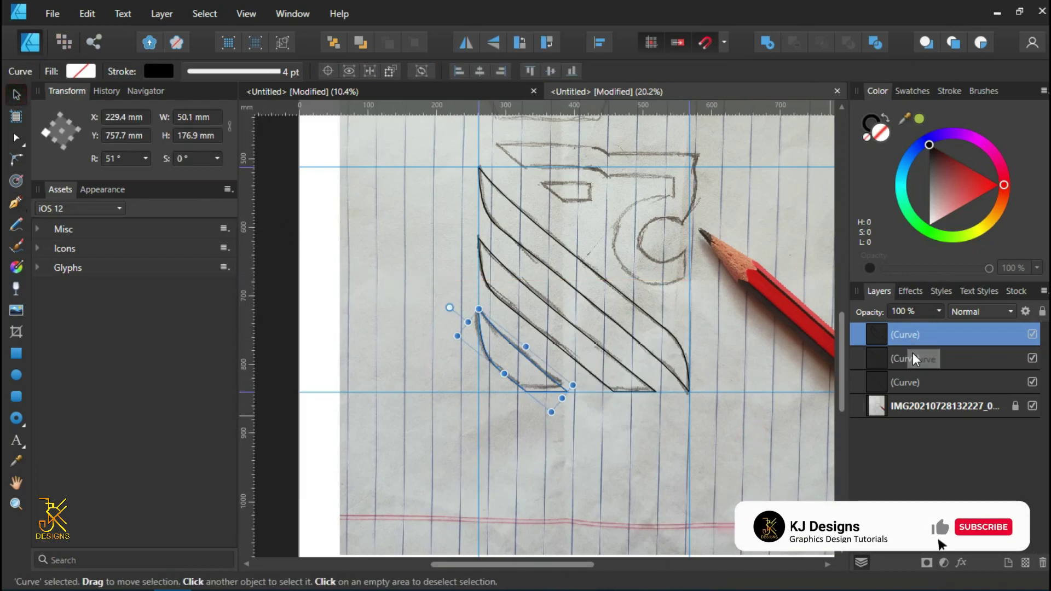
{"action": "left_click", "coordinate": [909, 383], "text": "shift"}
{"action": "left_click", "coordinate": [945, 173]}
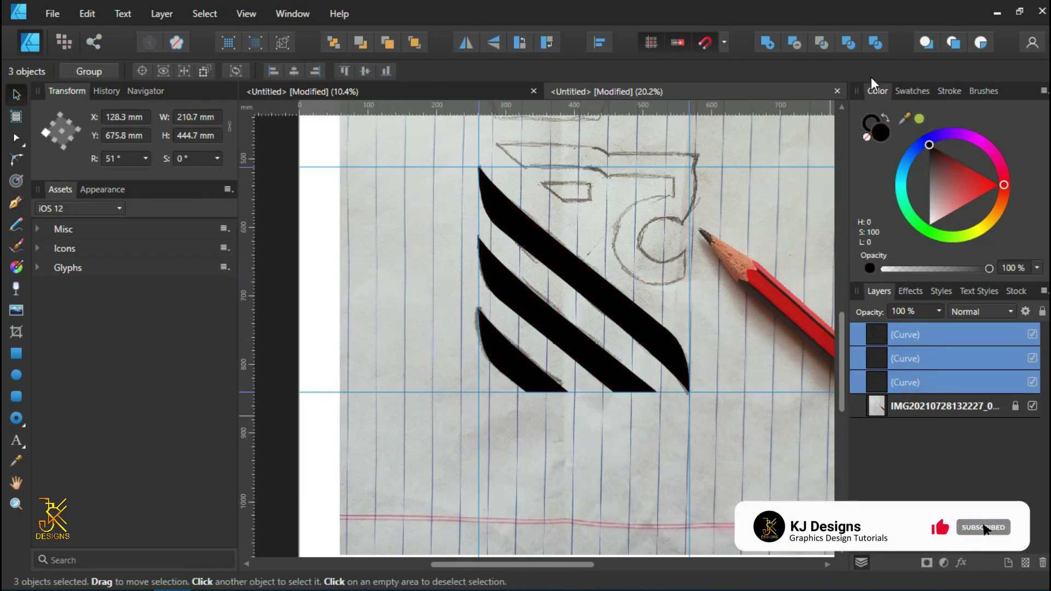
{"action": "left_click", "coordinate": [786, 210]}
{"action": "scroll", "coordinate": [779, 218], "scroll_direction": "up", "scroll_amount": 2}
{"action": "mouse_move", "coordinate": [780, 218]}
{"action": "left_mouse_down"}
{"action": "mouse_move", "coordinate": [741, 328]}
{"action": "mouse_move", "coordinate": [727, 297]}
{"action": "left_mouse_up"}
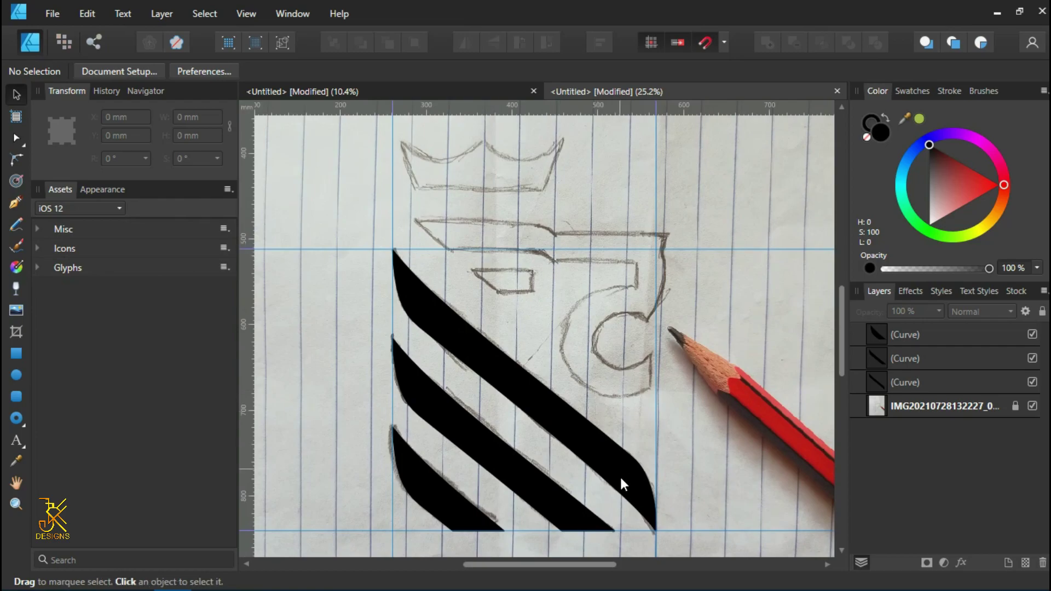
Step: Place horizontal guides on the hooked bar's edges and move a vertical guide to its right end
{"action": "left_click_drag", "start_coordinate": [616, 528], "coordinate": [616, 357]}
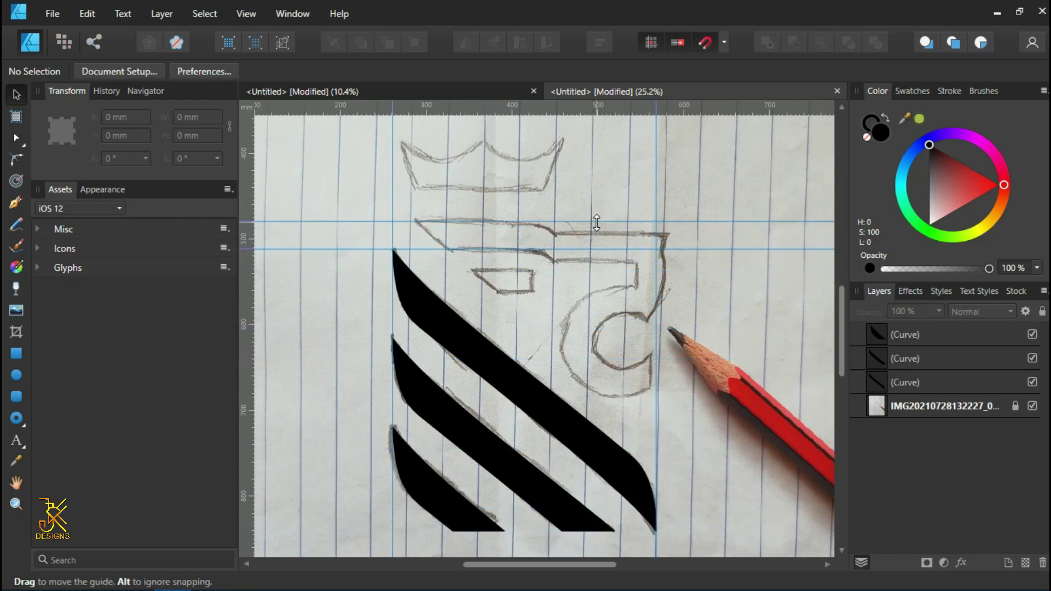
{"action": "scroll", "coordinate": [597, 223], "scroll_direction": "up", "scroll_amount": 1}
{"action": "left_click_drag", "start_coordinate": [534, 263], "coordinate": [532, 260]}
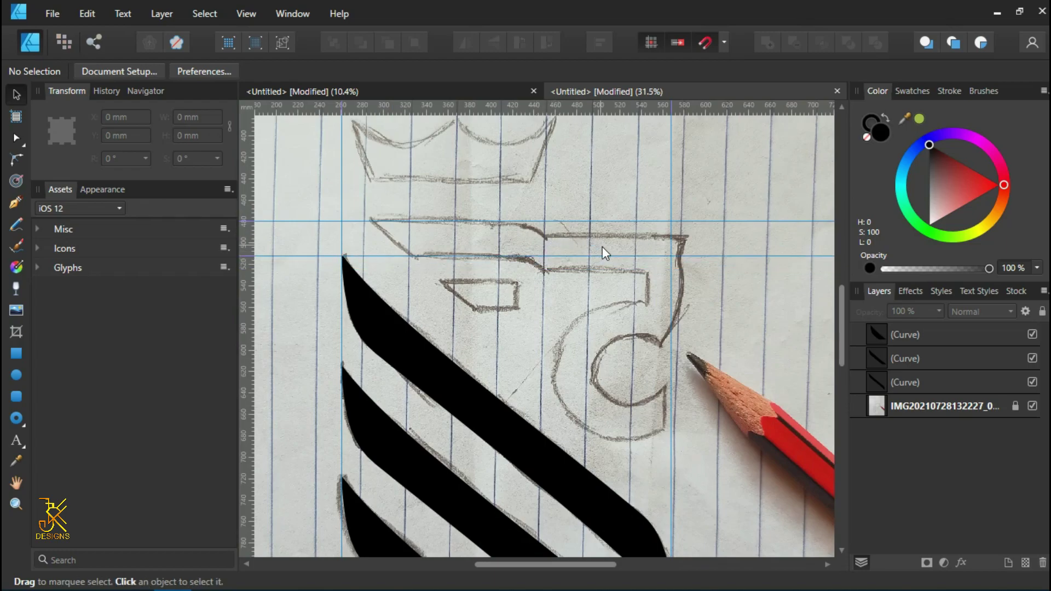
{"action": "scroll", "coordinate": [583, 233], "scroll_direction": "up", "scroll_amount": 1}
{"action": "left_click_drag", "start_coordinate": [533, 199], "coordinate": [594, 188]}
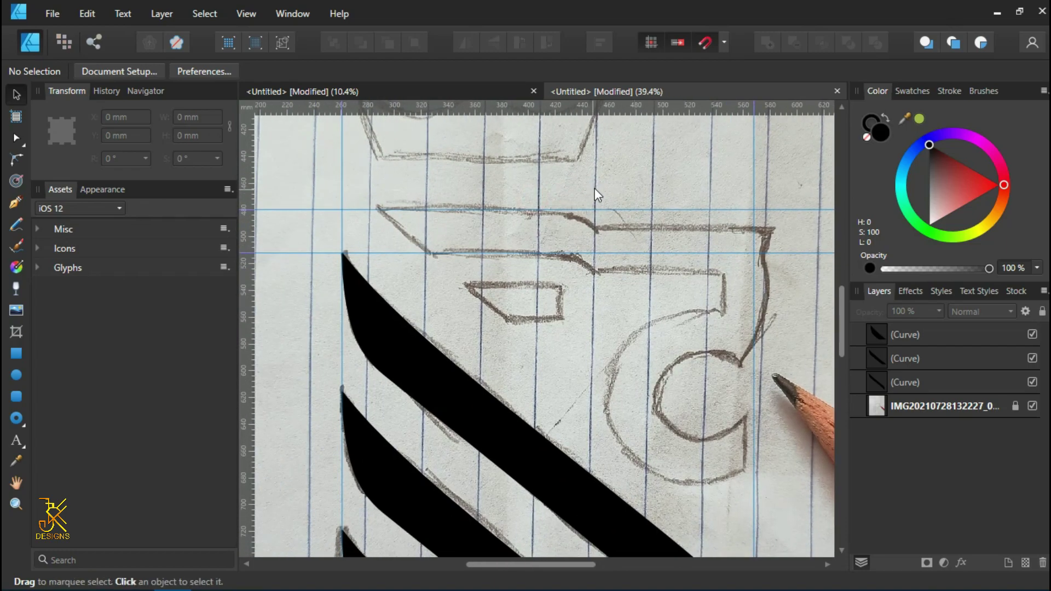
{"action": "left_click_drag", "start_coordinate": [627, 109], "coordinate": [676, 273]}
{"action": "left_click_drag", "start_coordinate": [669, 110], "coordinate": [675, 228]}
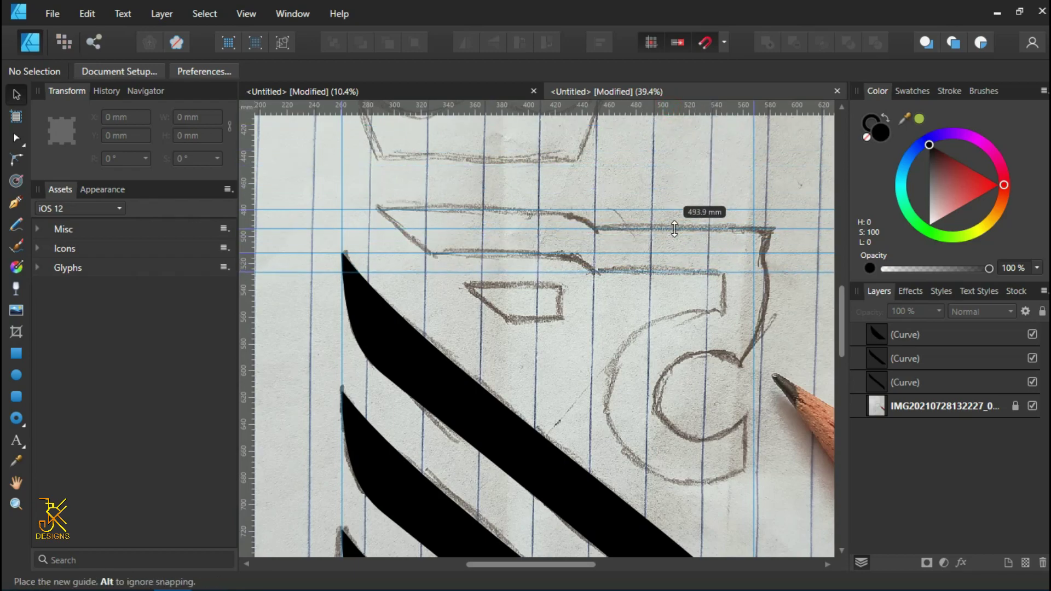
{"action": "left_click_drag", "start_coordinate": [757, 153], "coordinate": [766, 156]}
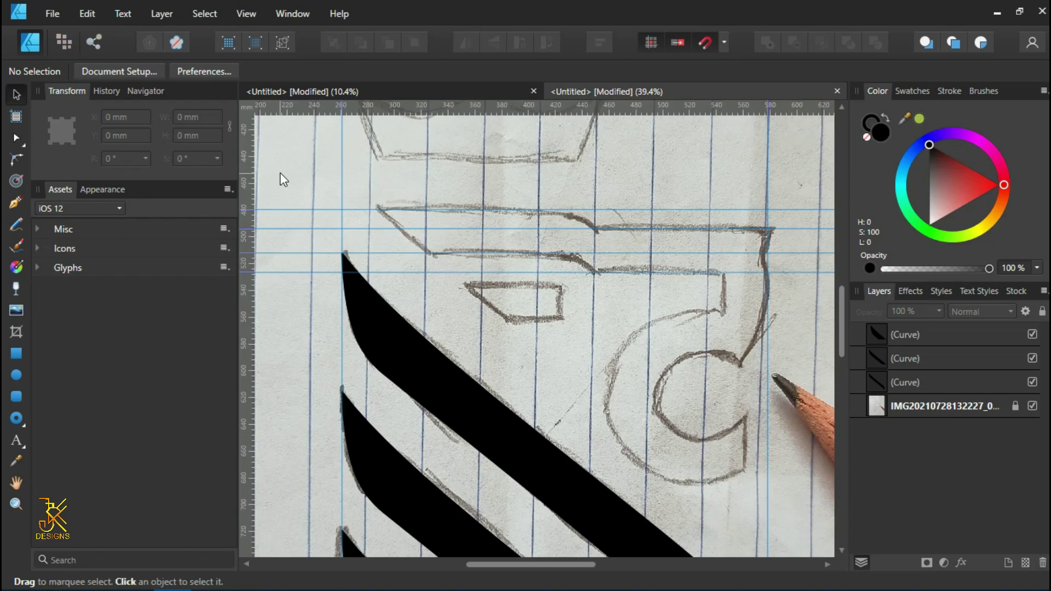
Step: Align a guide to the bar's left end and draw an unfilled rectangle over the bar's left part
{"action": "left_click", "coordinate": [16, 353]}
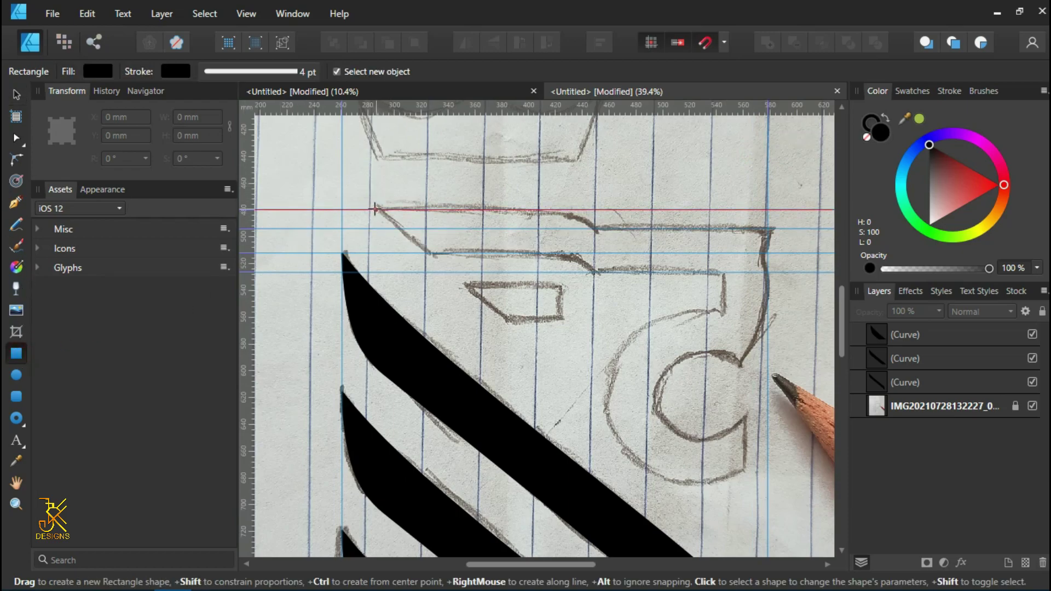
{"action": "left_click", "coordinate": [16, 94]}
{"action": "left_click_drag", "start_coordinate": [344, 109], "coordinate": [377, 114]}
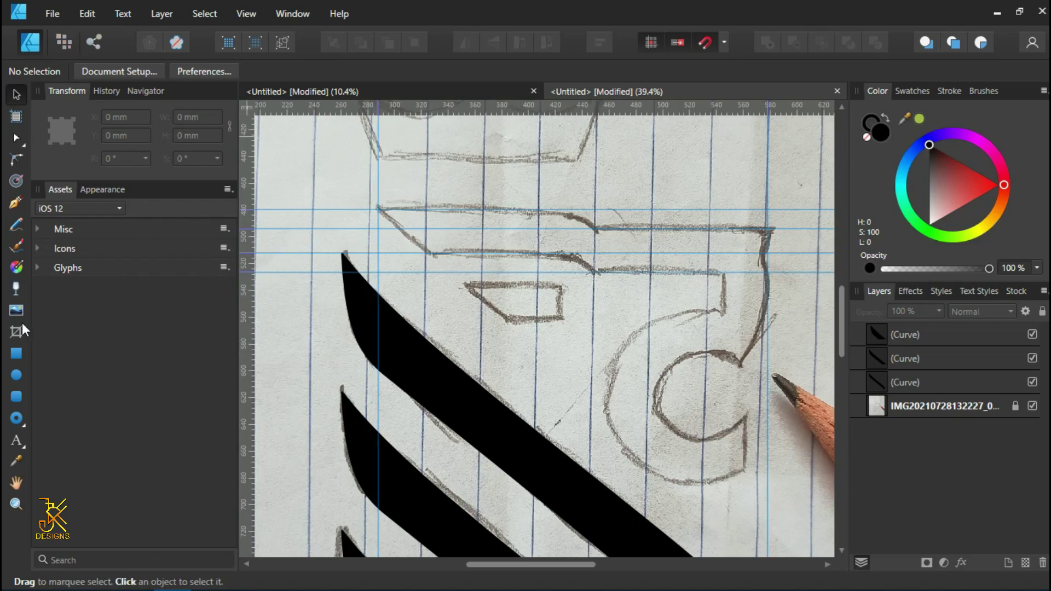
{"action": "key", "text": "m"}
{"action": "left_click_drag", "start_coordinate": [378, 209], "coordinate": [581, 253]}
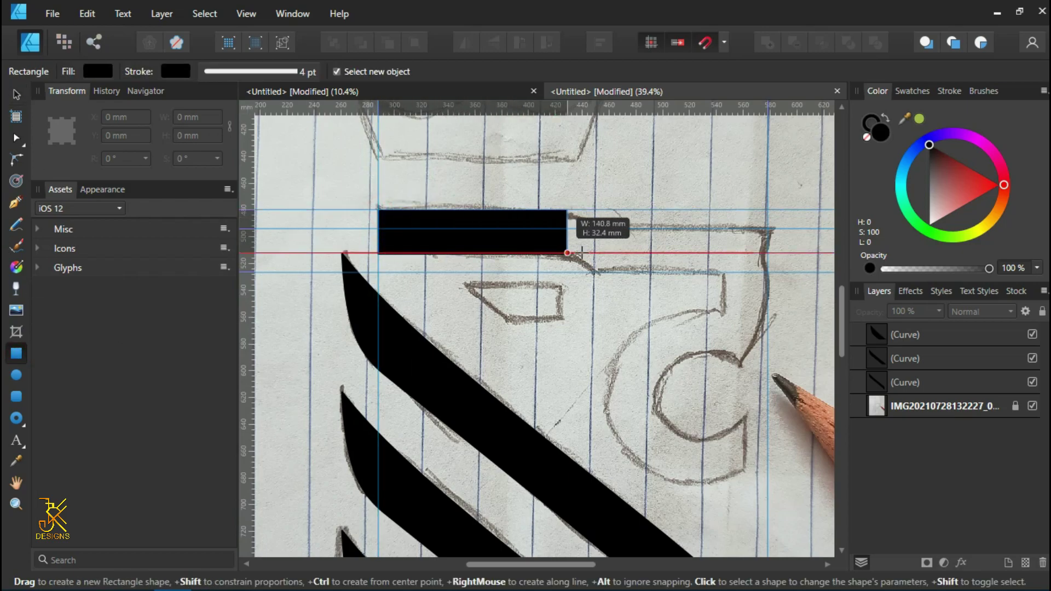
{"action": "left_click_drag", "start_coordinate": [581, 253], "coordinate": [556, 253]}
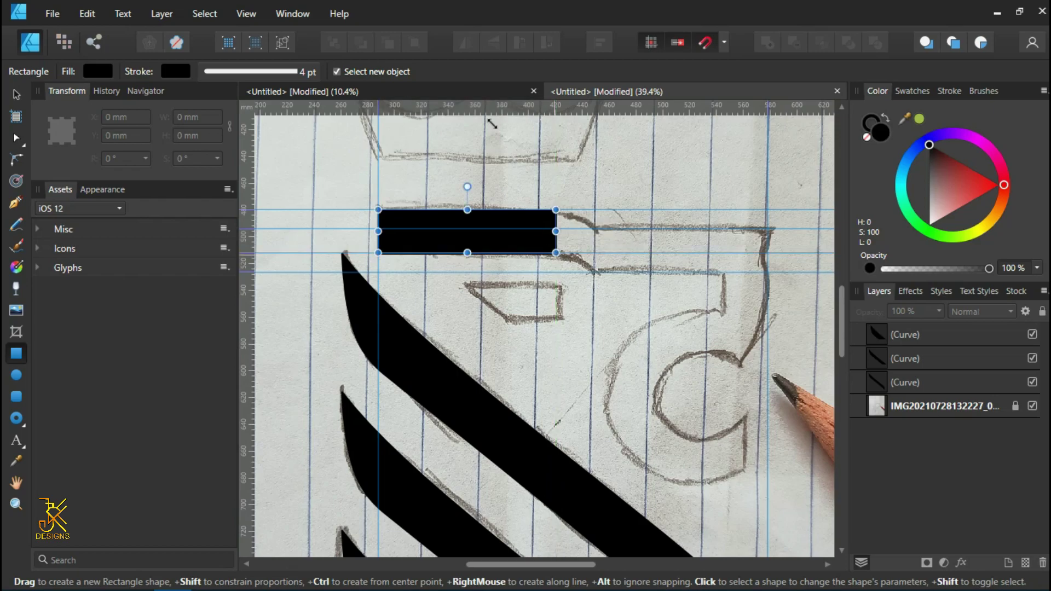
{"action": "left_click", "coordinate": [244, 99]}
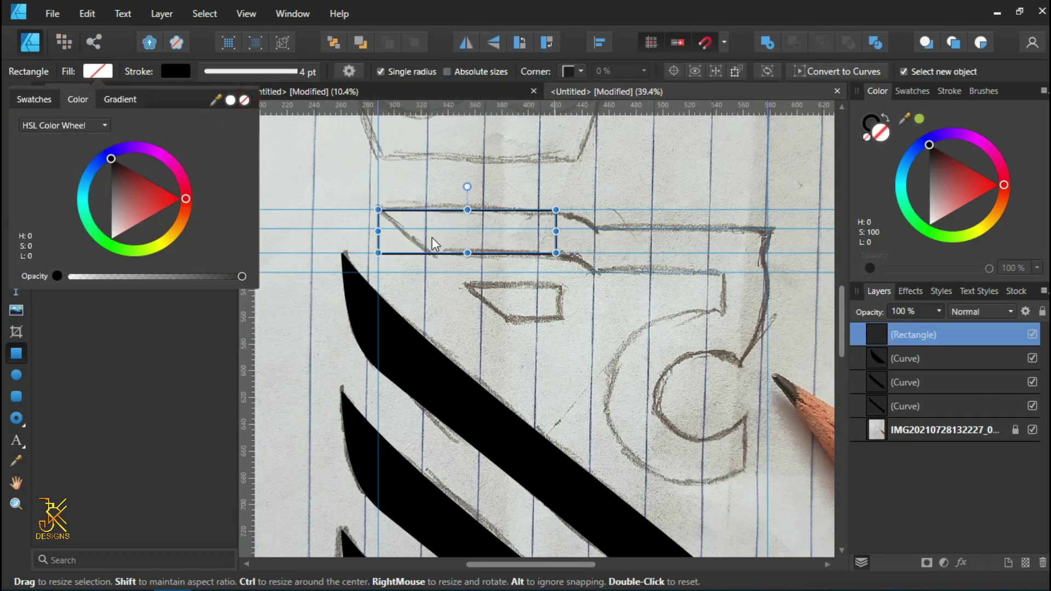
{"action": "left_click", "coordinate": [432, 238]}
{"action": "left_click", "coordinate": [17, 95]}
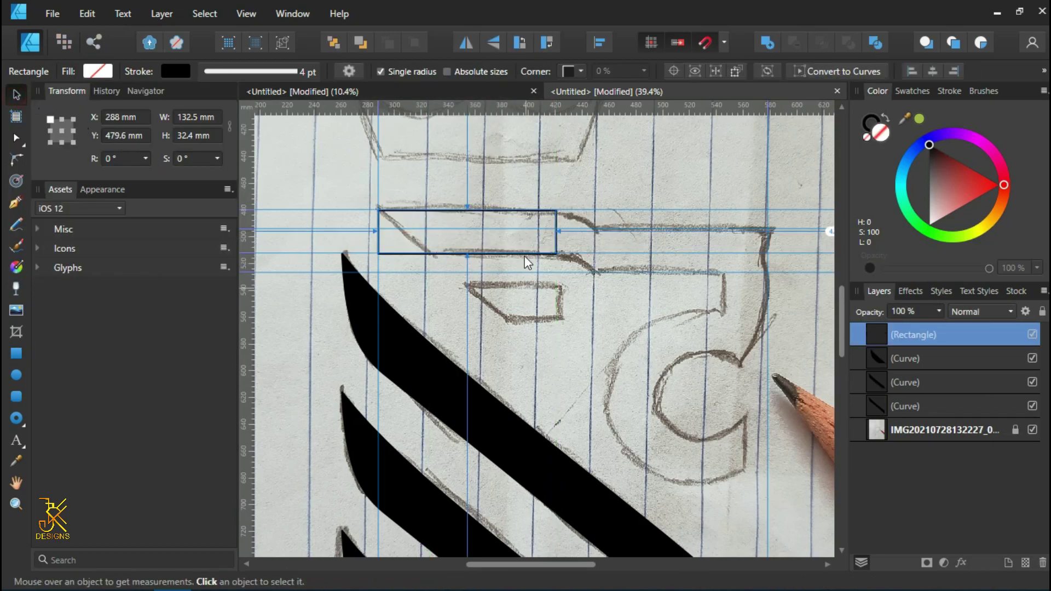
Step: Clone the rectangle onto the bar's right part, narrow it, and select both rectangles
{"action": "right_click", "coordinate": [991, 343]}
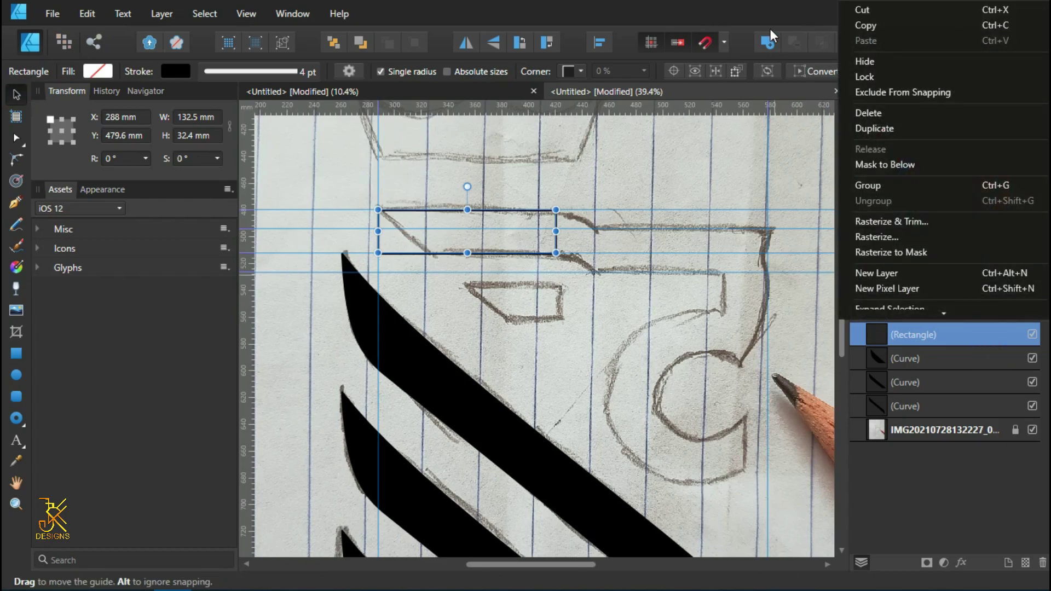
{"action": "left_click", "coordinate": [512, 232]}
{"action": "left_click", "coordinate": [530, 216]}
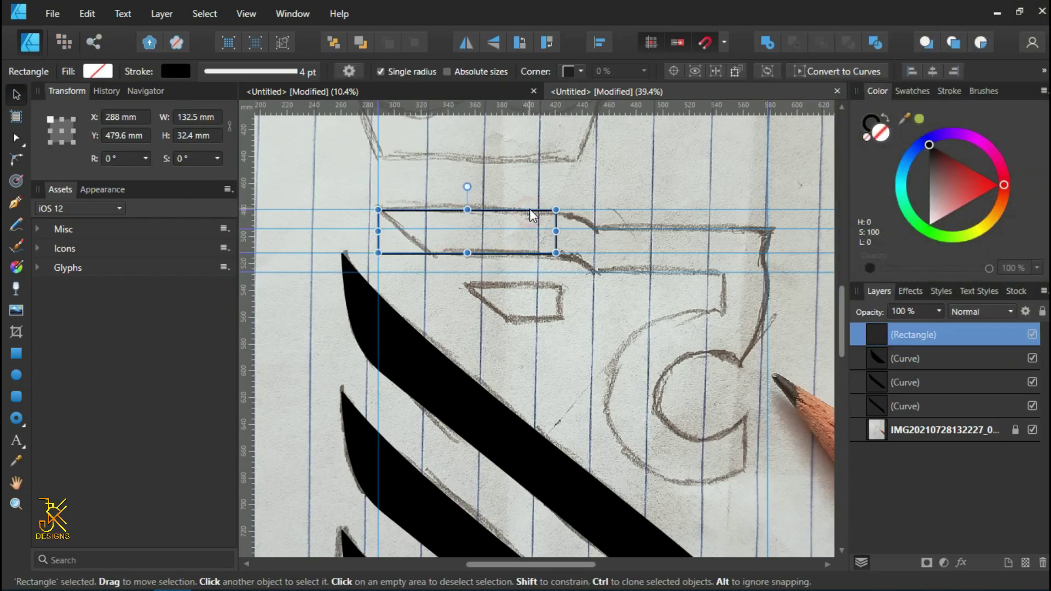
{"action": "left_click_drag", "start_coordinate": [648, 246], "coordinate": [568, 225]}
{"action": "left_click_drag", "start_coordinate": [421, 220], "coordinate": [639, 235]}
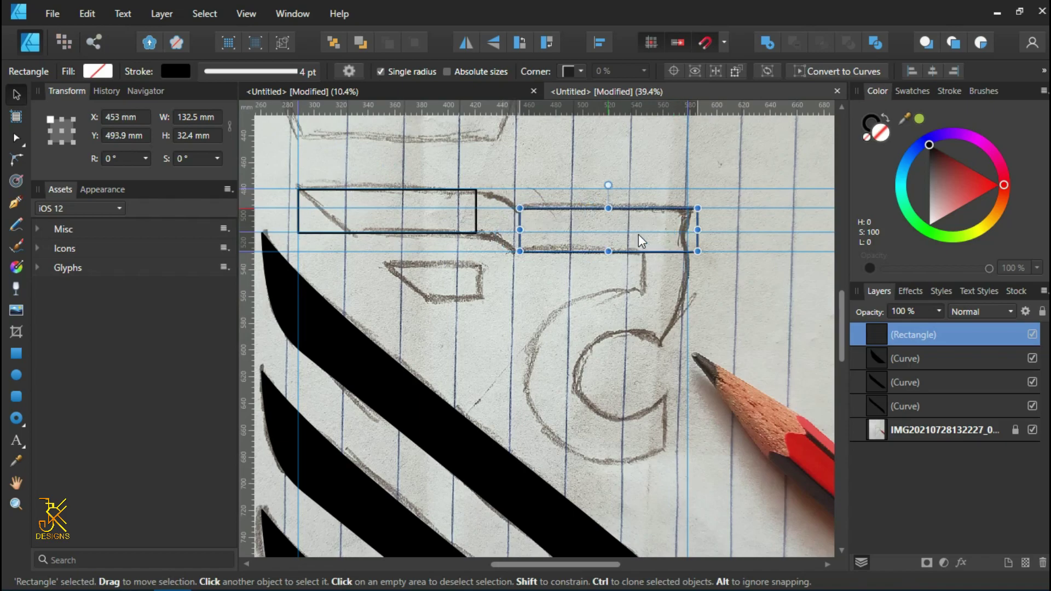
{"action": "scroll", "coordinate": [700, 224], "scroll_direction": "up", "scroll_amount": 2}
{"action": "left_click_drag", "start_coordinate": [699, 224], "coordinate": [682, 224]}
{"action": "mouse_move", "coordinate": [446, 224]}
{"action": "left_mouse_down"}
{"action": "mouse_move", "coordinate": [510, 225]}
{"action": "mouse_move", "coordinate": [479, 236]}
{"action": "left_mouse_up"}
{"action": "left_click_drag", "start_coordinate": [434, 207], "coordinate": [546, 222]}
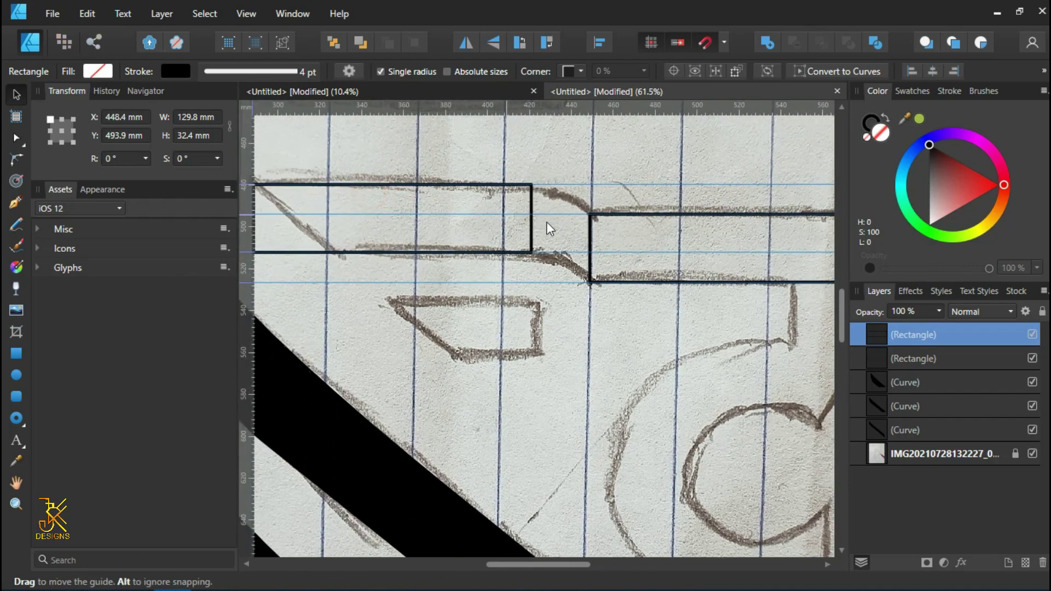
{"action": "left_click_drag", "start_coordinate": [576, 150], "coordinate": [601, 151]}
{"action": "scroll", "coordinate": [570, 153], "scroll_direction": "down", "scroll_amount": 2}
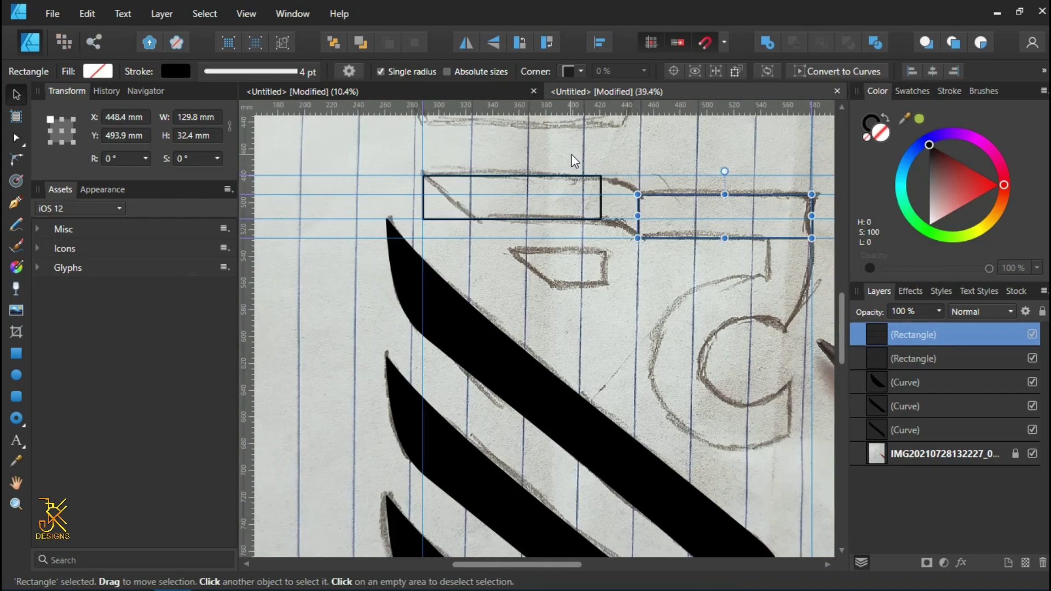
{"action": "left_click", "coordinate": [899, 357], "text": "shift"}
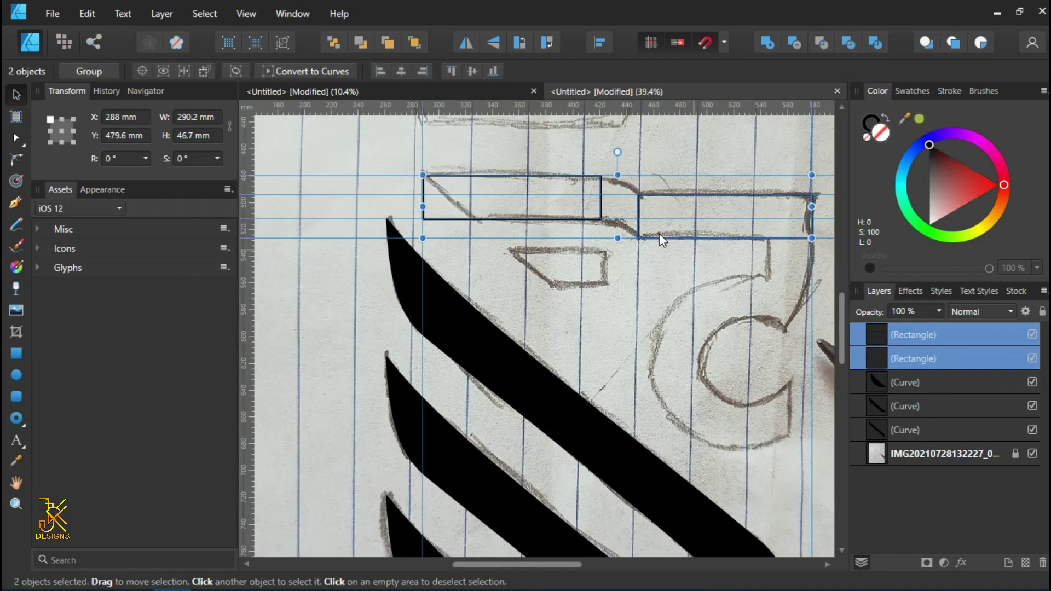
Step: Convert both rectangles to curves and delete the first one's lower-left node to slant its left end
{"action": "right_click", "coordinate": [633, 208]}
{"action": "left_click", "coordinate": [708, 455]}
{"action": "scroll", "coordinate": [576, 261], "scroll_direction": "up", "scroll_amount": 2}
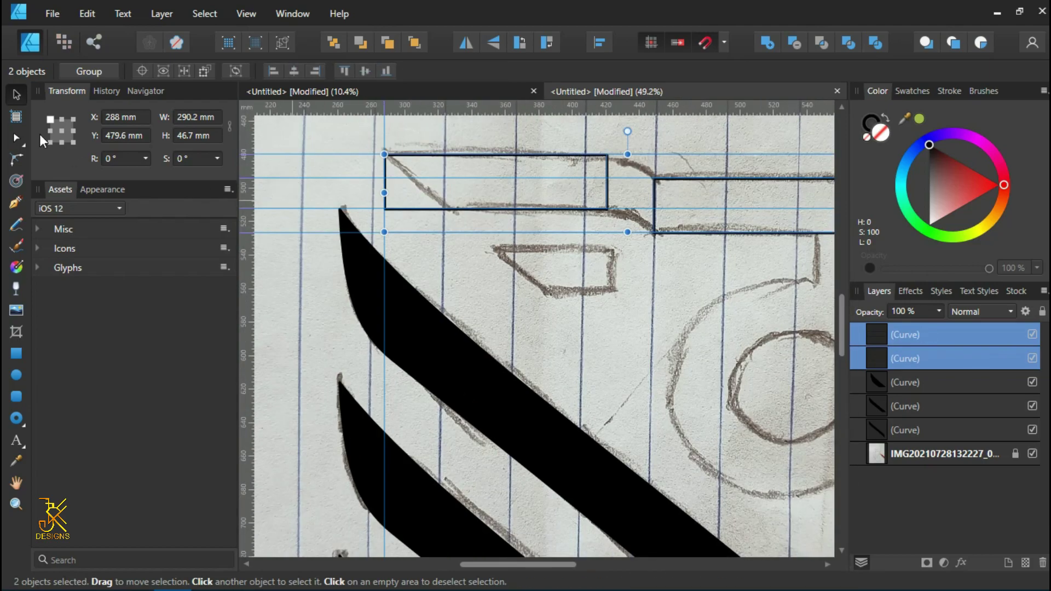
{"action": "key", "text": "a"}
{"action": "scroll", "coordinate": [492, 218], "scroll_direction": "up", "scroll_amount": 3}
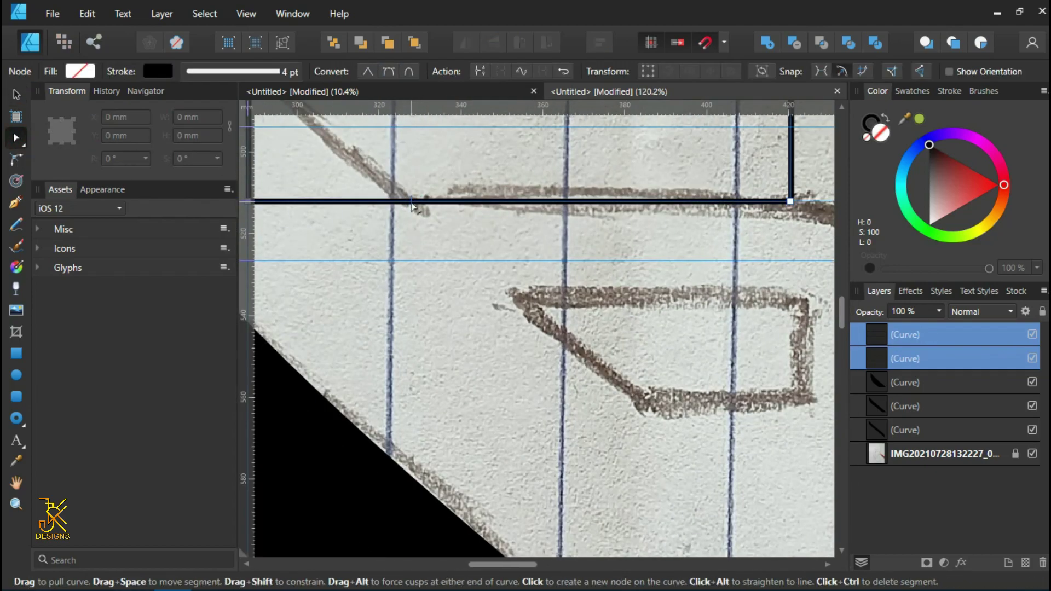
{"action": "left_click", "coordinate": [403, 202]}
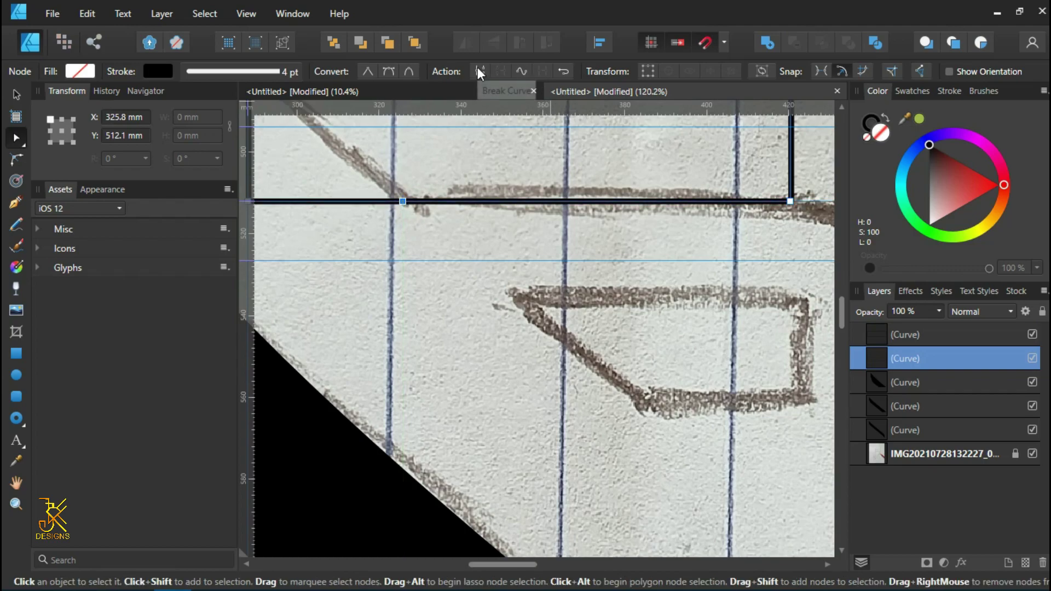
{"action": "scroll", "coordinate": [364, 171], "scroll_direction": "down", "scroll_amount": 3}
{"action": "left_click_drag", "start_coordinate": [365, 172], "coordinate": [388, 244]}
{"action": "left_click", "coordinate": [397, 248]}
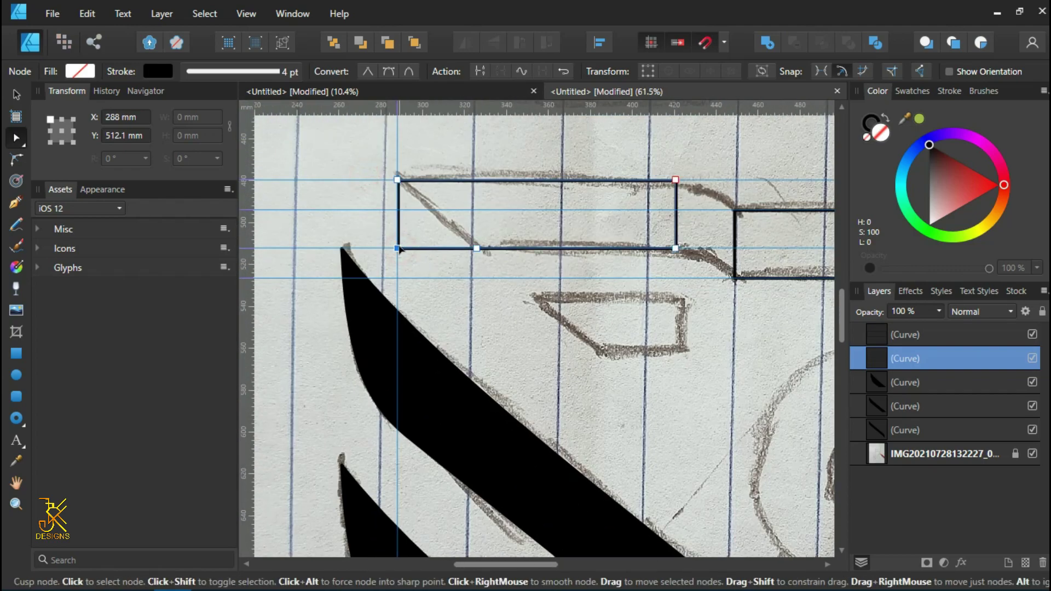
{"action": "key", "text": "Delete"}
Step: Break both curves at their inner edge nodes and delete the leftover inner vertical segments
{"action": "scroll", "coordinate": [675, 294], "scroll_direction": "down", "scroll_amount": 2}
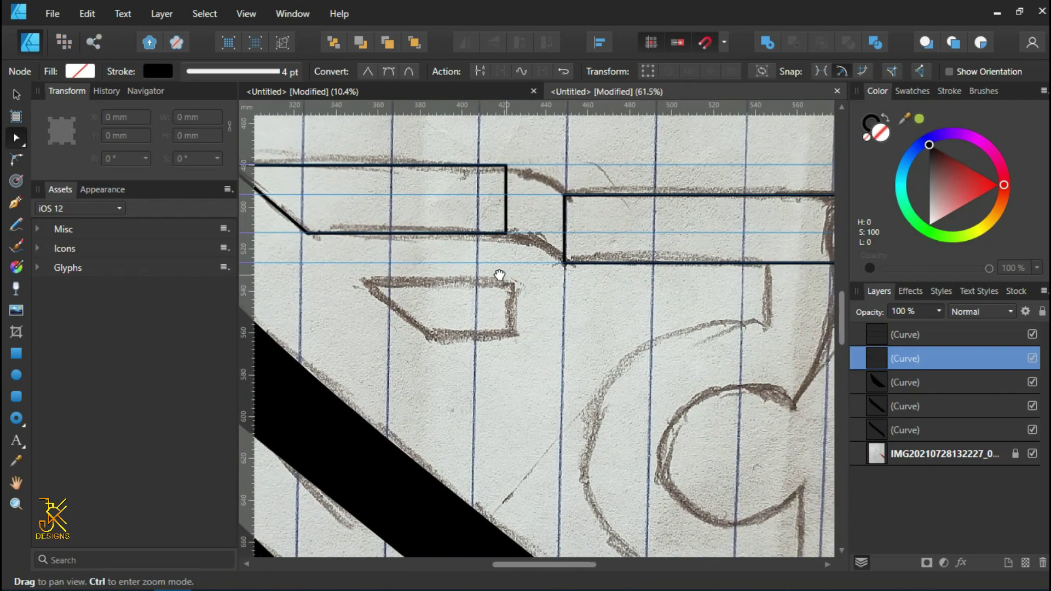
{"action": "left_click", "coordinate": [920, 338], "text": "shift"}
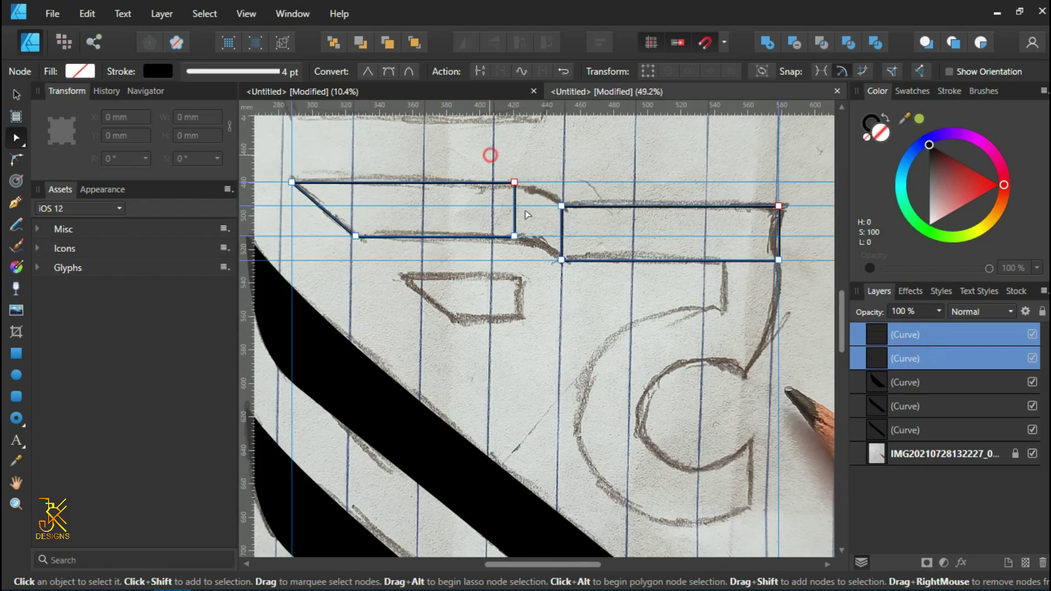
{"action": "left_click_drag", "start_coordinate": [492, 155], "coordinate": [580, 288]}
{"action": "left_click", "coordinate": [485, 70]}
{"action": "scroll", "coordinate": [558, 185], "scroll_direction": "up", "scroll_amount": 2}
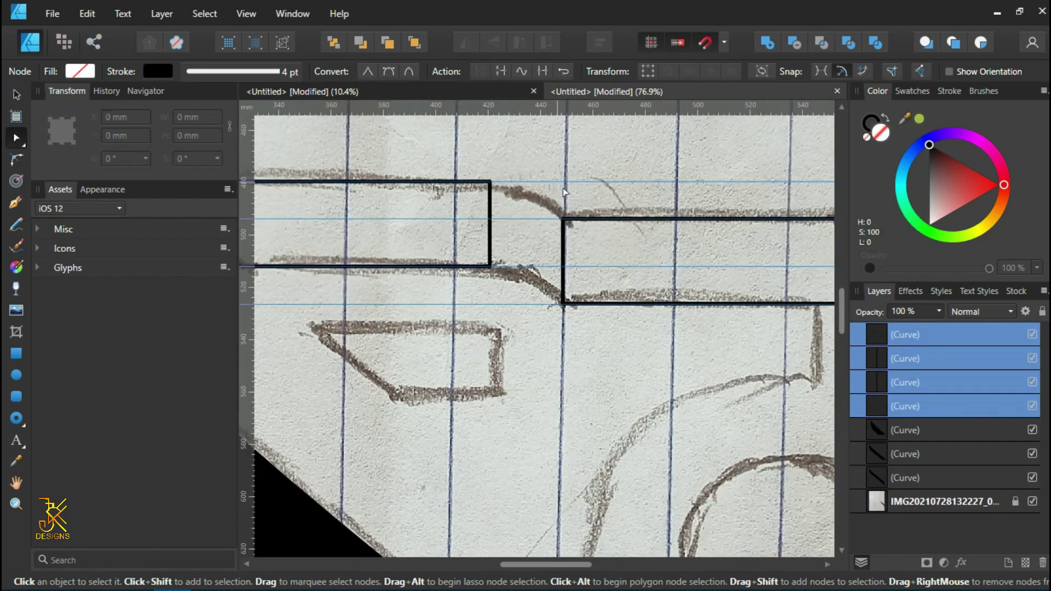
{"action": "left_click", "coordinate": [892, 335], "text": "ctrl"}
{"action": "key", "text": "Delete"}
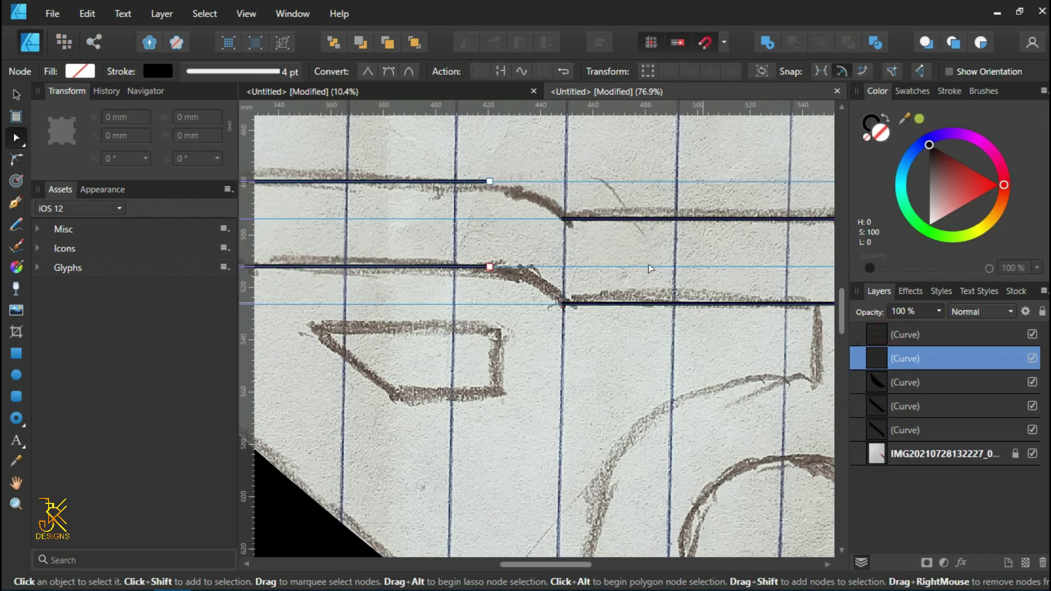
Step: Join the upper and lower loose ends with diagonals and bend the upper diagonal into a curve
{"action": "left_click", "coordinate": [915, 336], "text": "ctrl"}
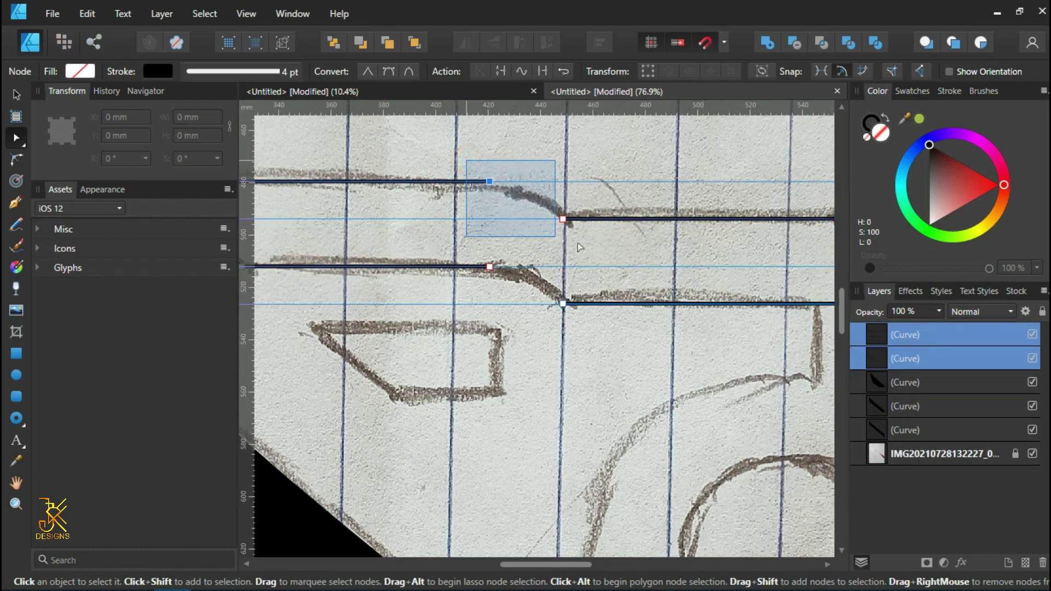
{"action": "left_click_drag", "start_coordinate": [465, 159], "coordinate": [624, 255]}
{"action": "left_click", "coordinate": [542, 72]}
{"action": "left_click_drag", "start_coordinate": [480, 244], "coordinate": [572, 328]}
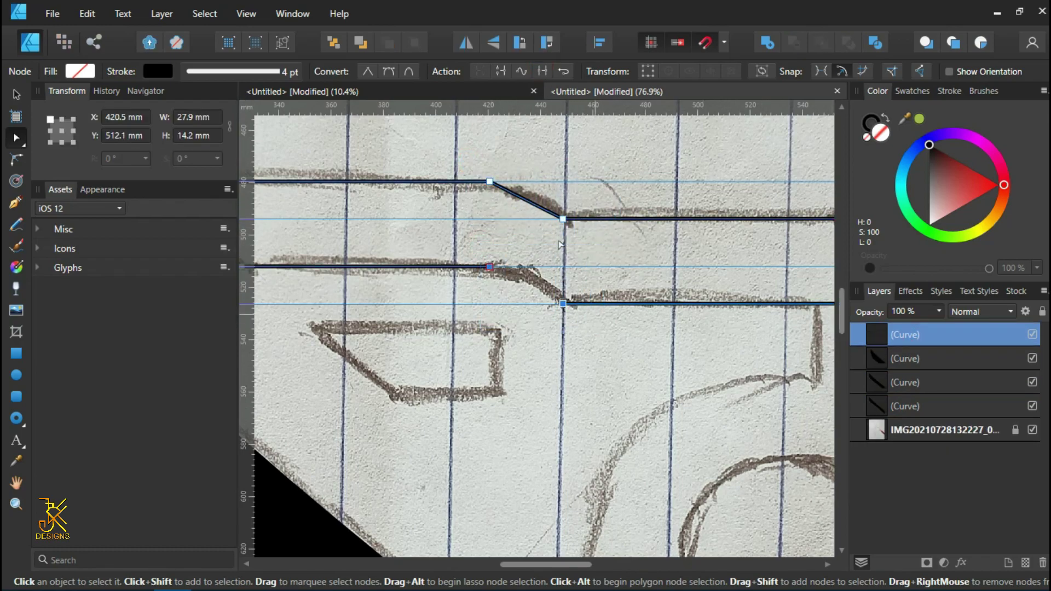
{"action": "left_click", "coordinate": [541, 71]}
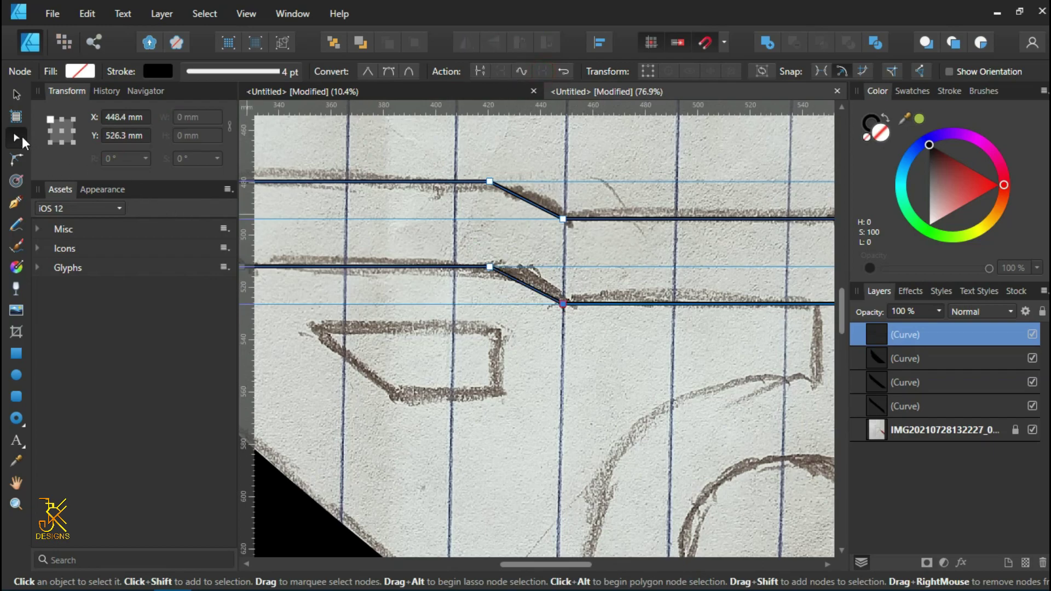
{"action": "scroll", "coordinate": [473, 225], "scroll_direction": "up", "scroll_amount": 1}
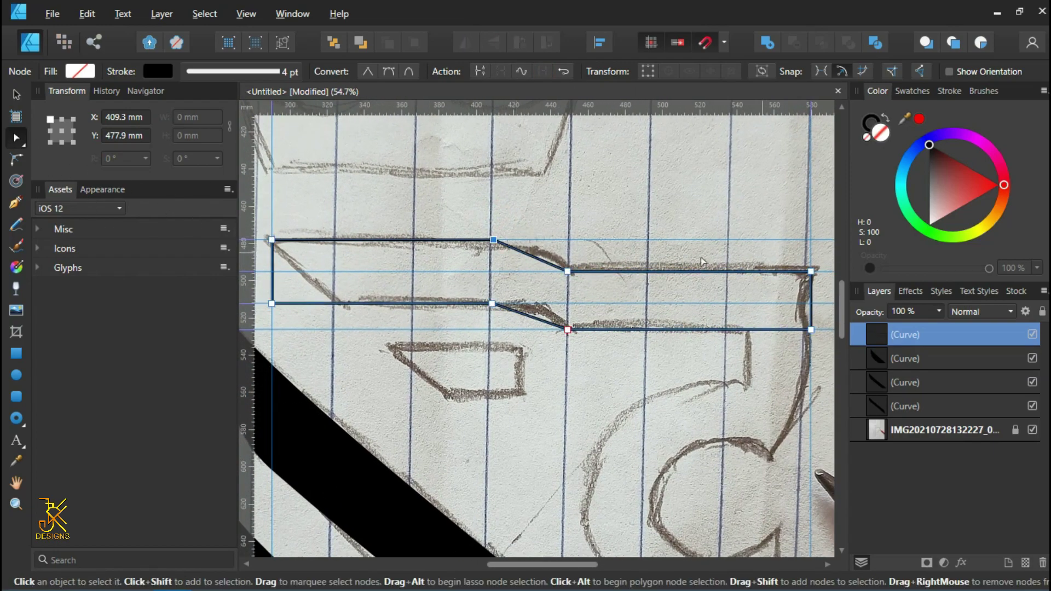
{"action": "scroll", "coordinate": [539, 285], "scroll_direction": "up", "scroll_amount": 1}
{"action": "left_click_drag", "start_coordinate": [542, 279], "coordinate": [551, 274]}
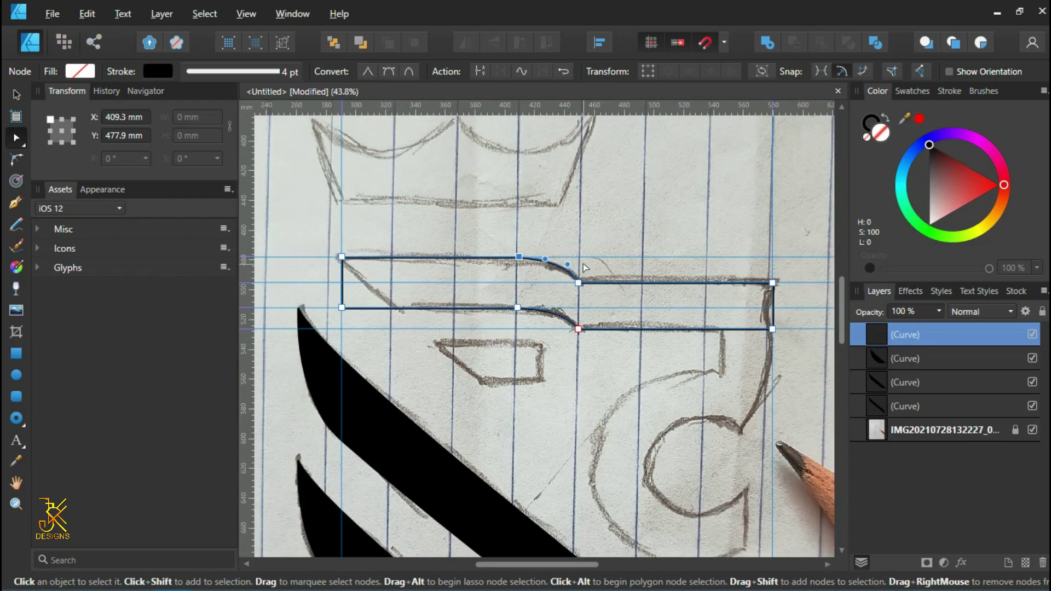
{"action": "scroll", "coordinate": [567, 247], "scroll_direction": "down", "scroll_amount": 5}
{"action": "key", "text": "ctrl+d"}
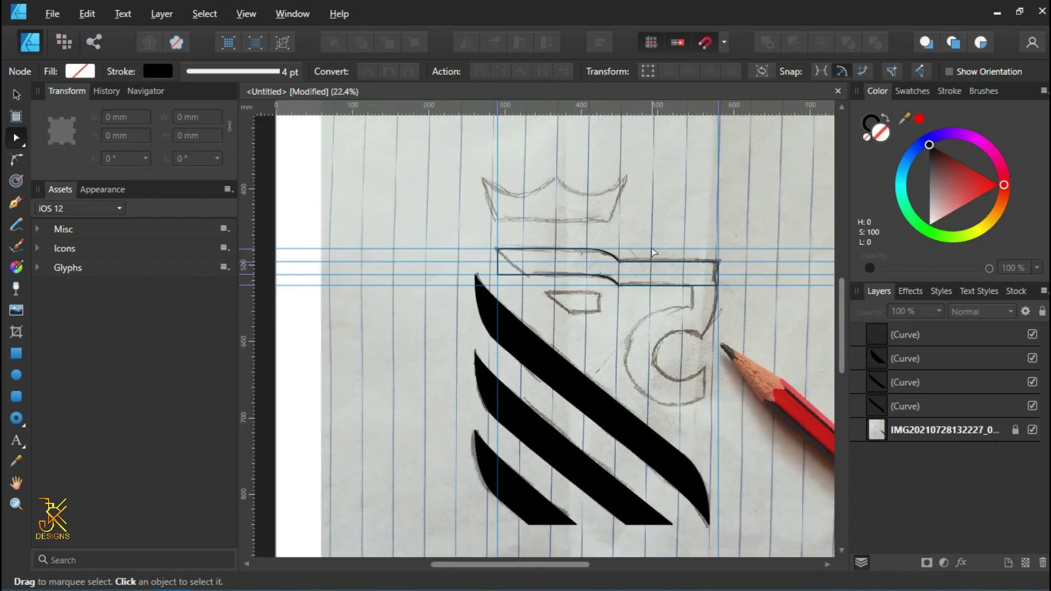
Step: Select the top bar outline, undo an accidental move, and fill it solid black
{"action": "left_click", "coordinate": [16, 95]}
{"action": "left_click_drag", "start_coordinate": [664, 249], "coordinate": [558, 191]}
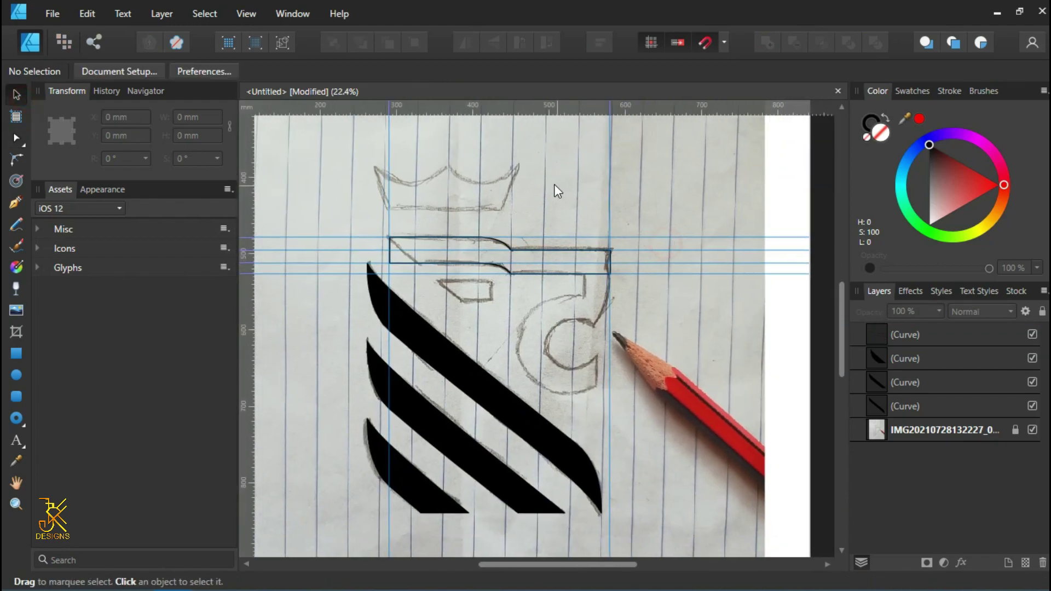
{"action": "left_click_drag", "start_coordinate": [393, 254], "coordinate": [669, 307]}
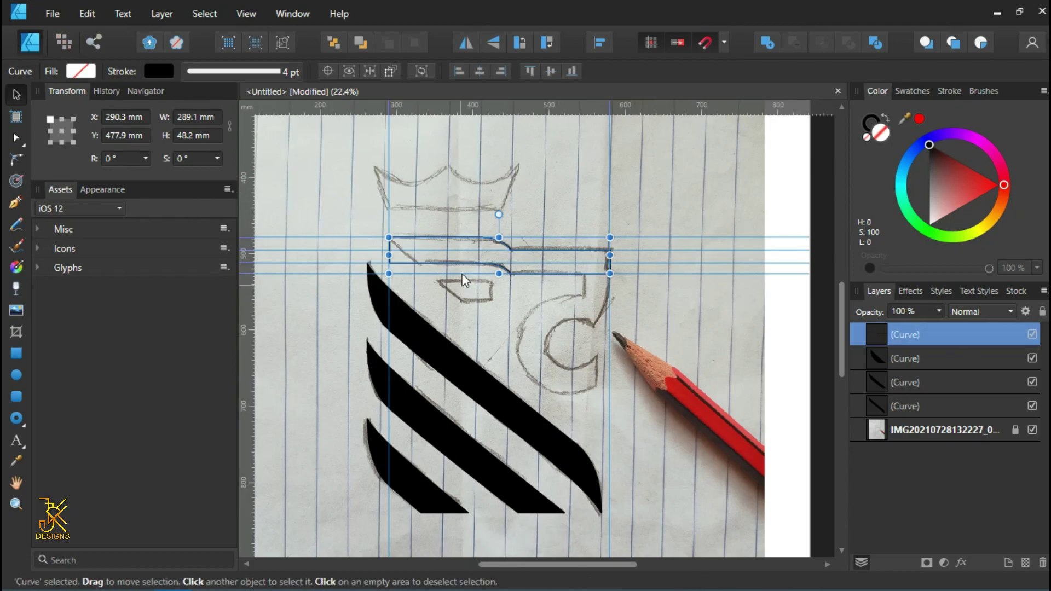
{"action": "left_click_drag", "start_coordinate": [485, 244], "coordinate": [495, 207]}
{"action": "key", "text": "ctrl+z"}
{"action": "left_click", "coordinate": [948, 219]}
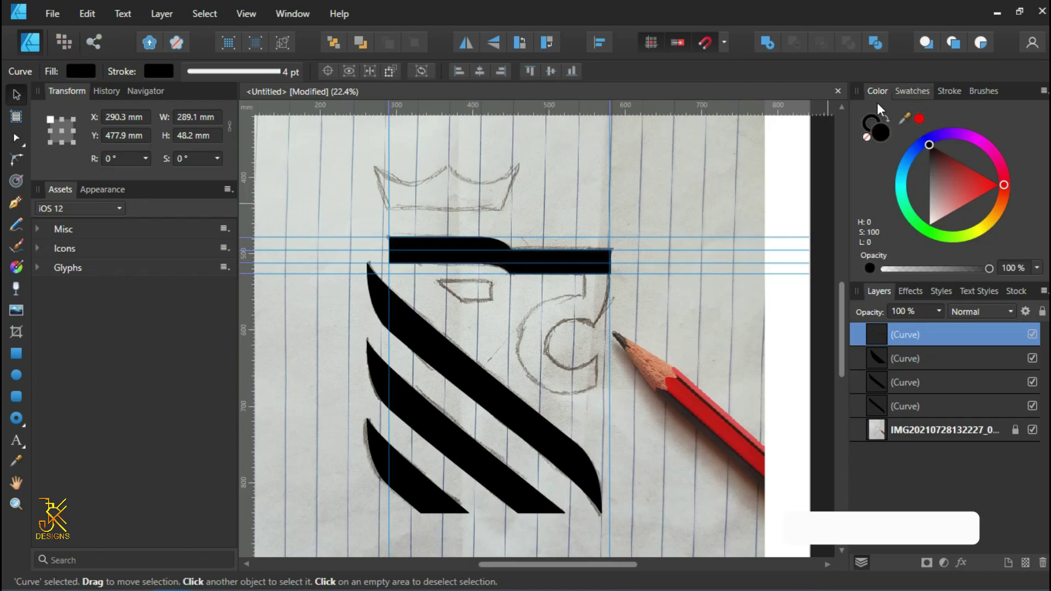
{"action": "scroll", "coordinate": [675, 209], "scroll_direction": "down", "scroll_amount": 3}
{"action": "scroll", "coordinate": [711, 267], "scroll_direction": "up", "scroll_amount": 3}
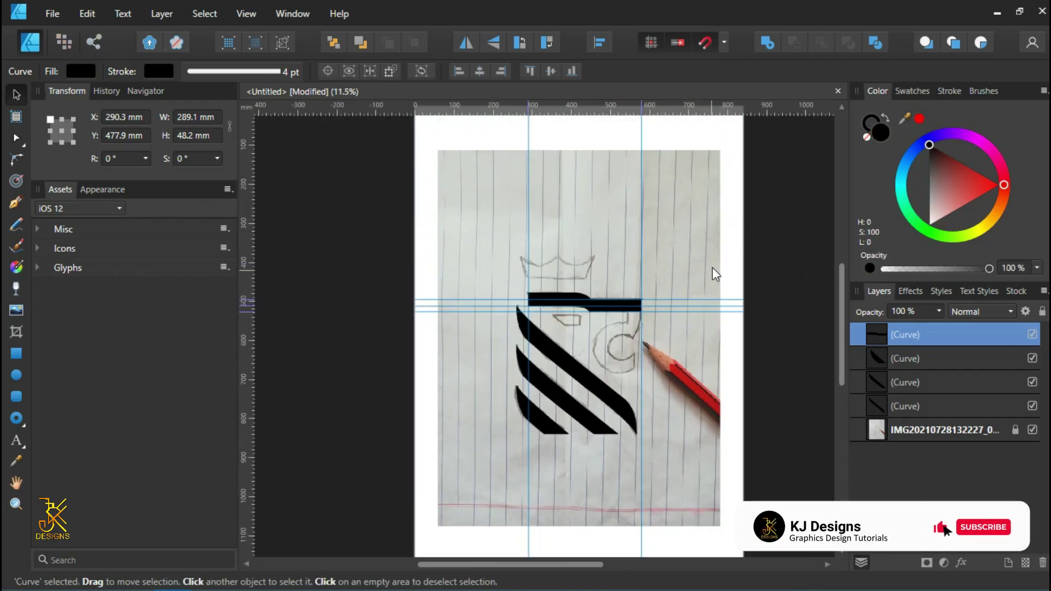
{"action": "left_click", "coordinate": [739, 330]}
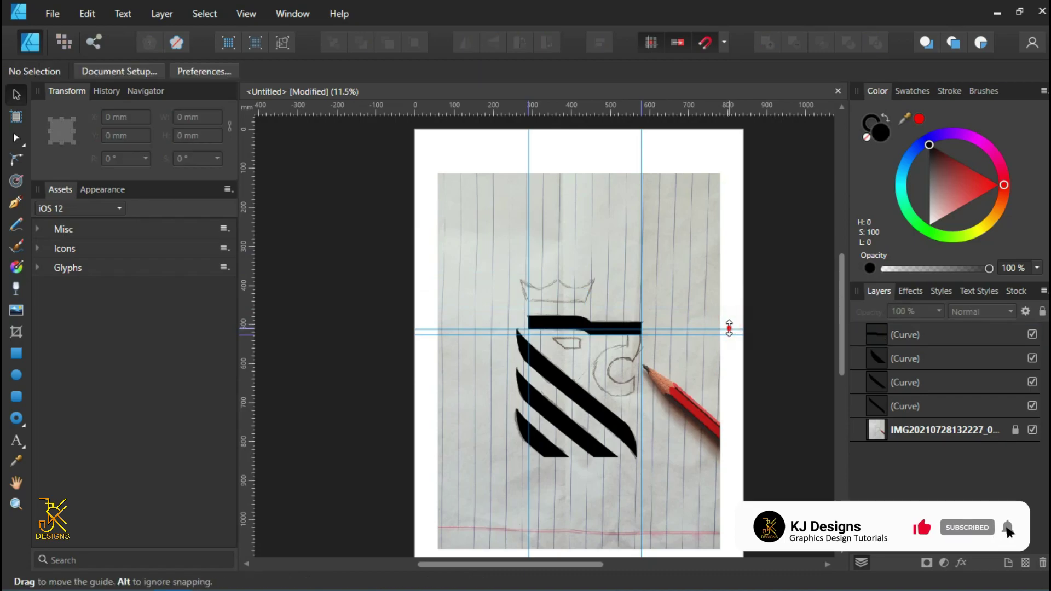
Step: Drag both vertical guides off the page and set the top bar's fill back to none
{"action": "left_click_drag", "start_coordinate": [528, 288], "coordinate": [249, 285]}
{"action": "left_click_drag", "start_coordinate": [640, 294], "coordinate": [640, 107]}
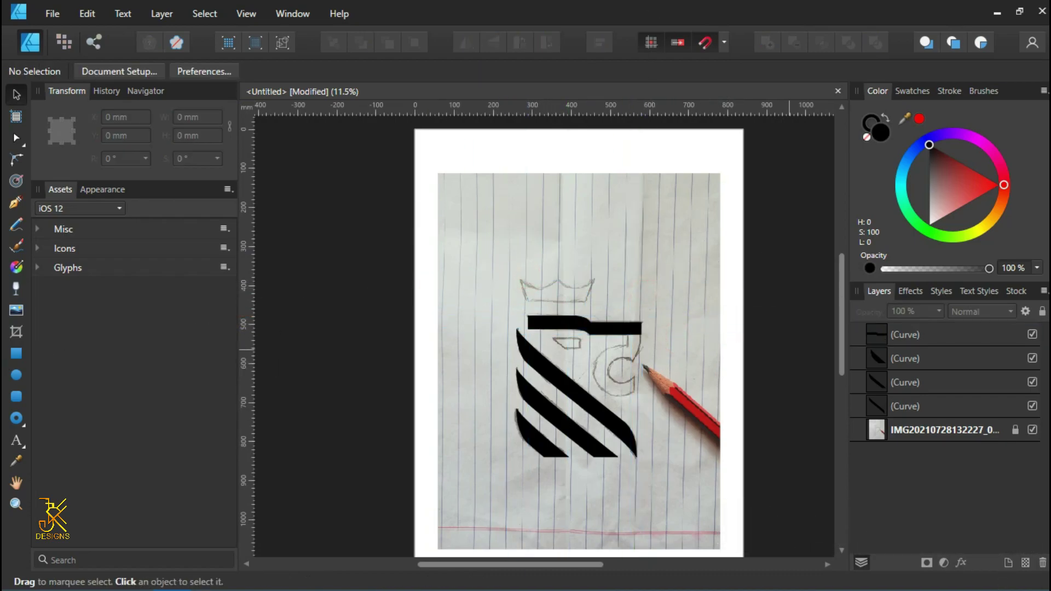
{"action": "left_click", "coordinate": [618, 327]}
{"action": "scroll", "coordinate": [617, 347], "scroll_direction": "up", "scroll_amount": 3}
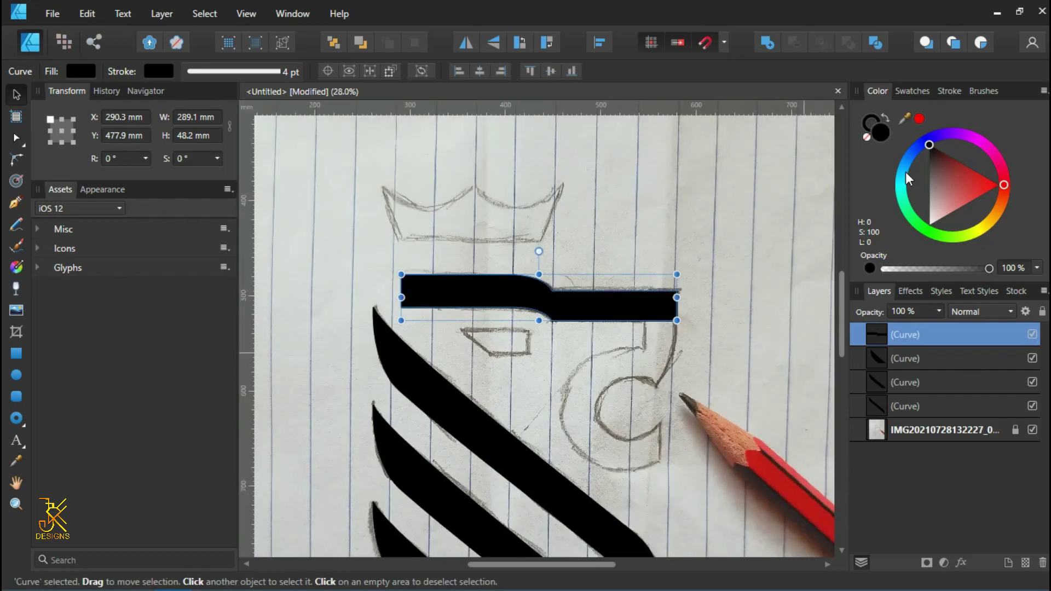
{"action": "left_click", "coordinate": [865, 137]}
{"action": "scroll", "coordinate": [786, 189], "scroll_direction": "up", "scroll_amount": 1}
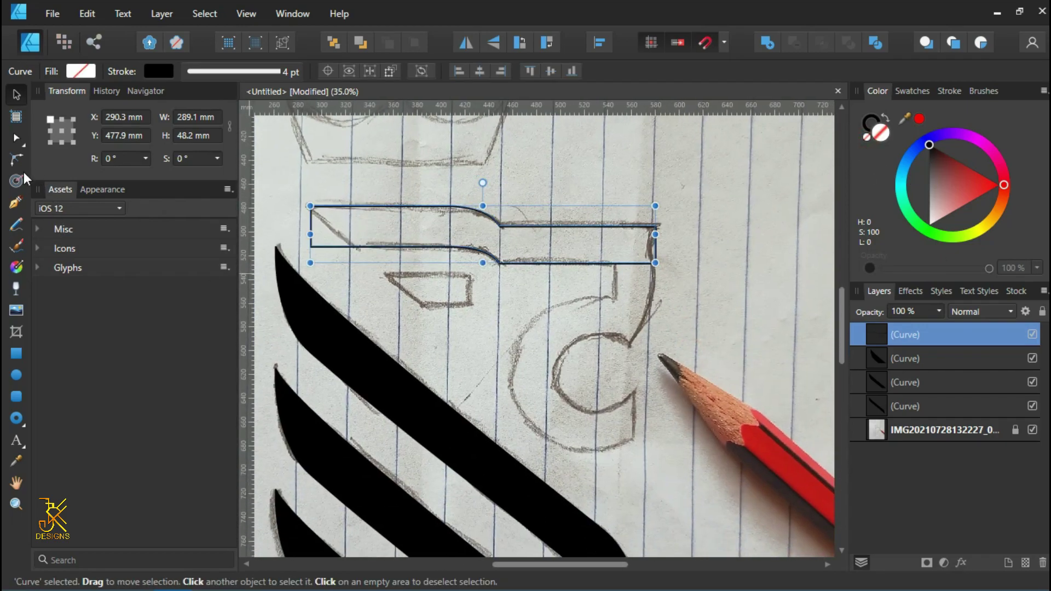
Step: Draw a rectangle under the bar's right end, snug against the bar, 29.5 mm tall
{"action": "left_click", "coordinate": [17, 354]}
{"action": "scroll", "coordinate": [657, 309], "scroll_direction": "up", "scroll_amount": 1}
{"action": "left_click_drag", "start_coordinate": [604, 254], "coordinate": [617, 305]}
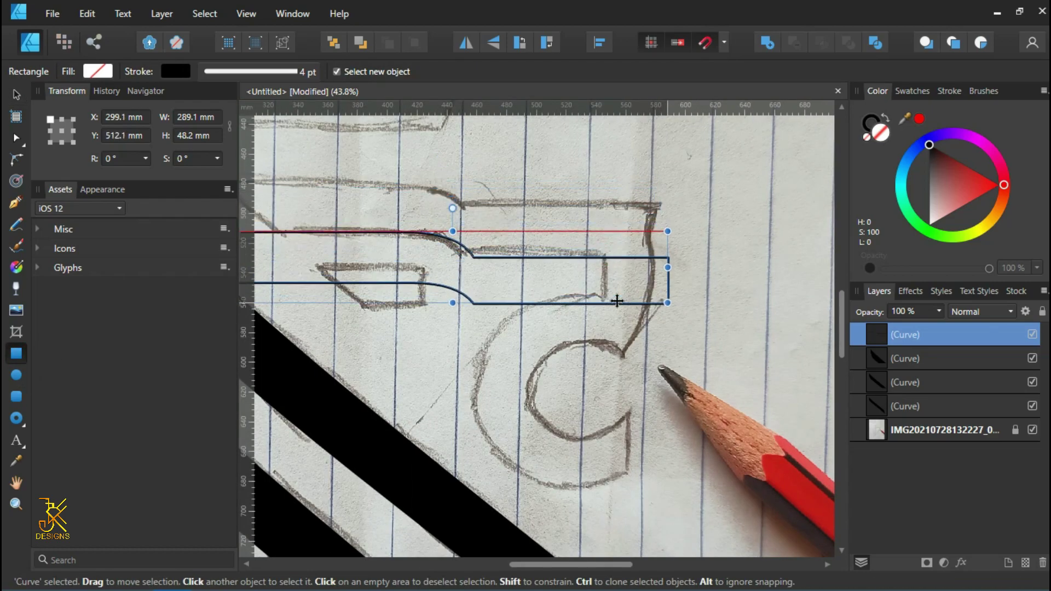
{"action": "key", "text": "ctrl+z"}
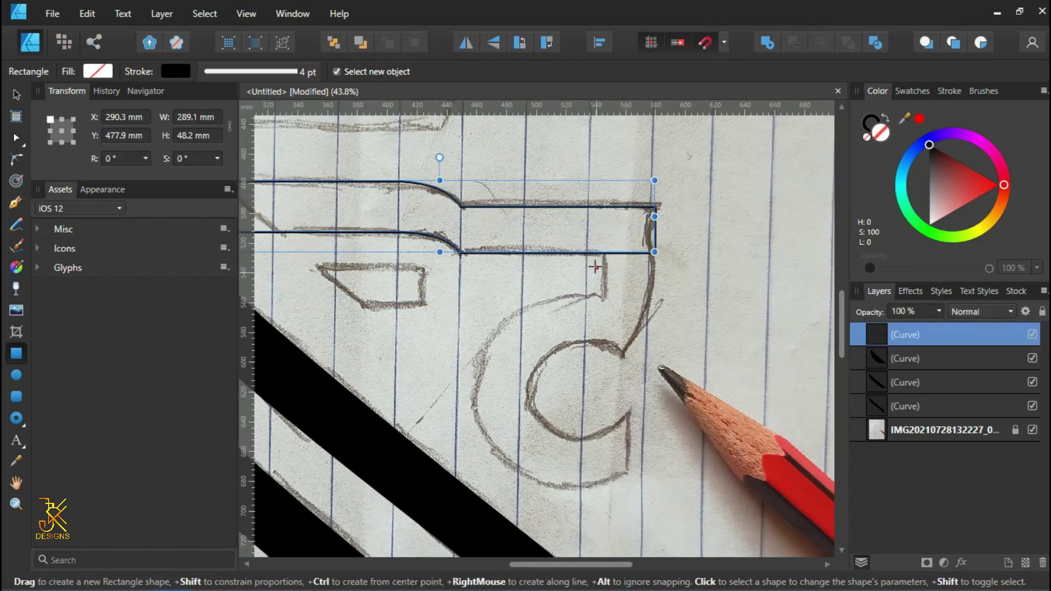
{"action": "left_click_drag", "start_coordinate": [603, 263], "coordinate": [655, 321]}
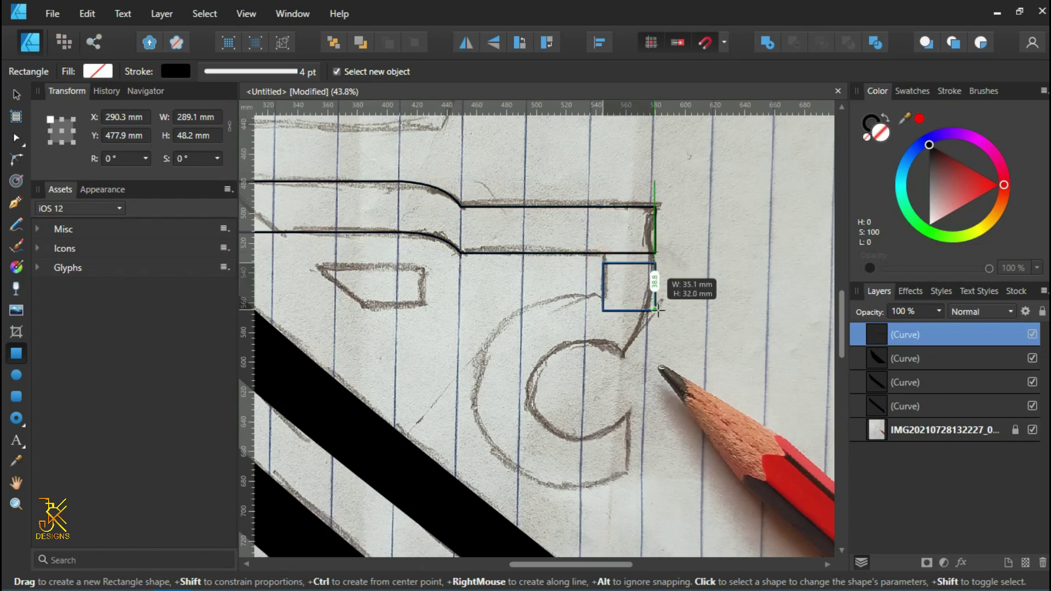
{"action": "scroll", "coordinate": [636, 271], "scroll_direction": "up", "scroll_amount": 1}
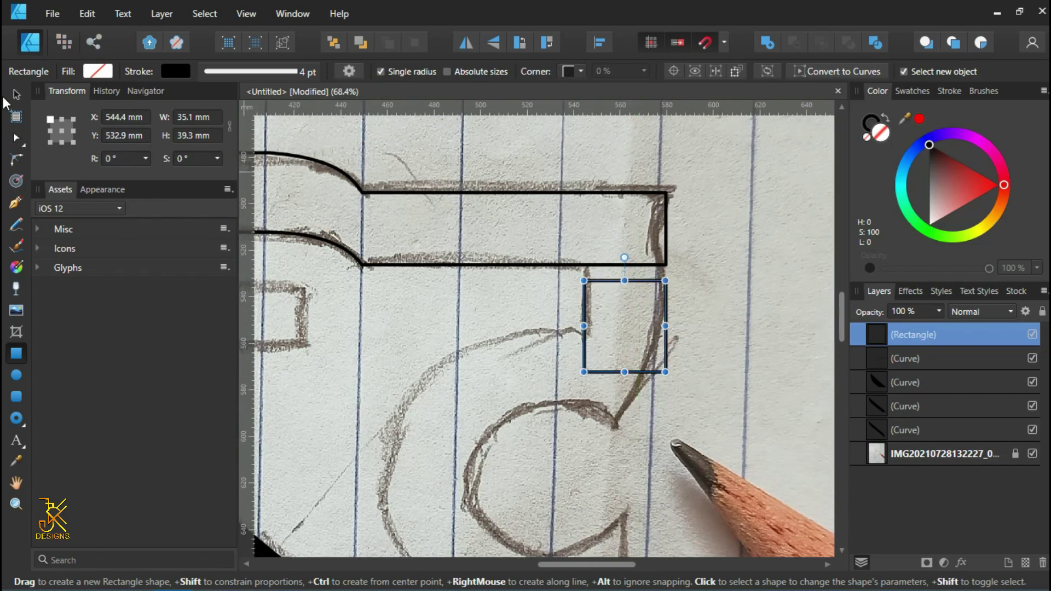
{"action": "left_click", "coordinate": [16, 97]}
{"action": "left_click_drag", "start_coordinate": [649, 335], "coordinate": [648, 316]}
{"action": "scroll", "coordinate": [649, 316], "scroll_direction": "down", "scroll_amount": 1}
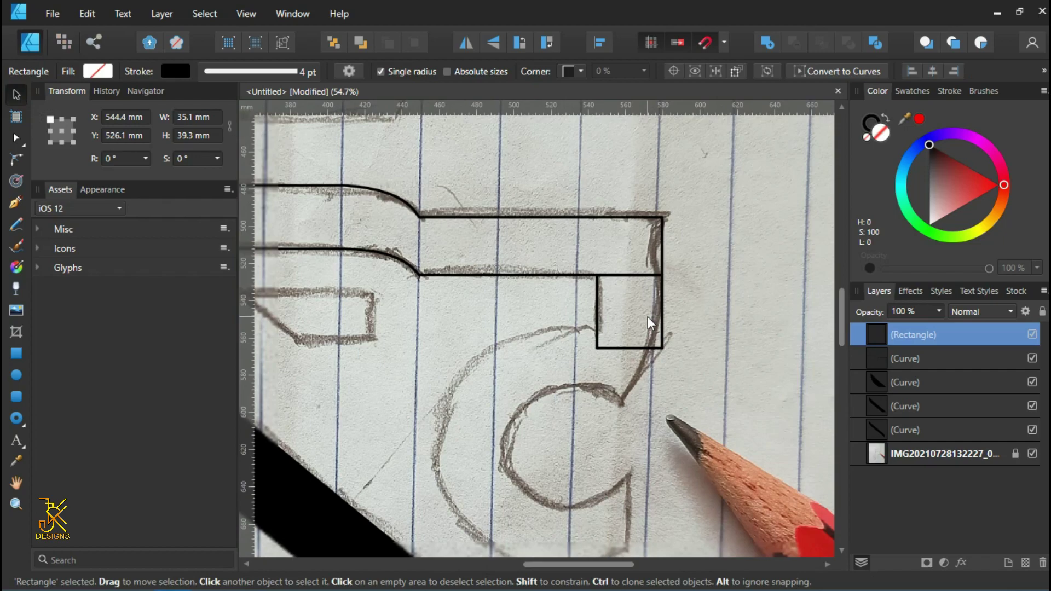
{"action": "scroll", "coordinate": [648, 316], "scroll_direction": "up", "scroll_amount": 2}
{"action": "left_click_drag", "start_coordinate": [619, 365], "coordinate": [619, 338]}
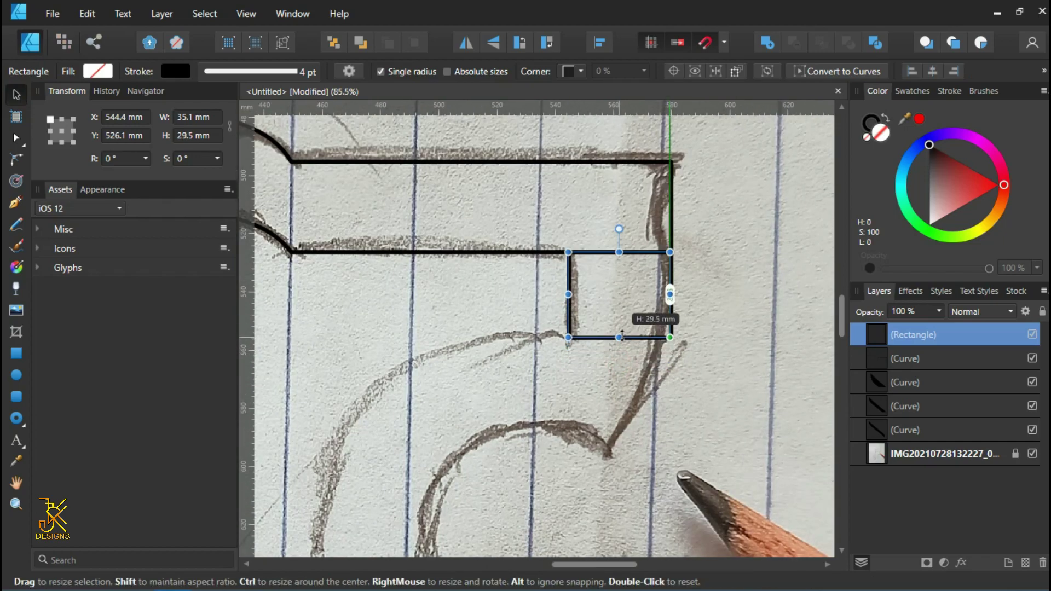
{"action": "scroll", "coordinate": [757, 307], "scroll_direction": "down", "scroll_amount": 3}
{"action": "scroll", "coordinate": [754, 329], "scroll_direction": "down", "scroll_amount": 1}
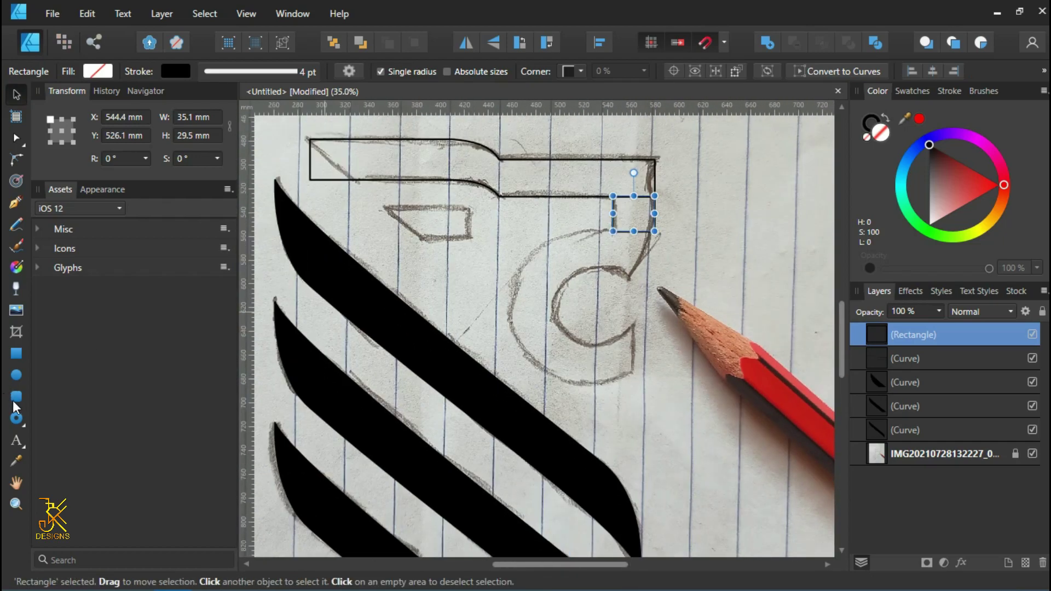
Step: Draw an ellipse inside the sketched ring
{"action": "left_click", "coordinate": [17, 376]}
{"action": "scroll", "coordinate": [570, 257], "scroll_direction": "up", "scroll_amount": 1}
{"action": "scroll", "coordinate": [569, 257], "scroll_direction": "up", "scroll_amount": 1}
{"action": "mouse_move", "coordinate": [531, 299]}
{"action": "left_mouse_down"}
{"action": "mouse_move", "coordinate": [617, 388]}
{"action": "mouse_move", "coordinate": [640, 397]}
{"action": "left_mouse_up"}
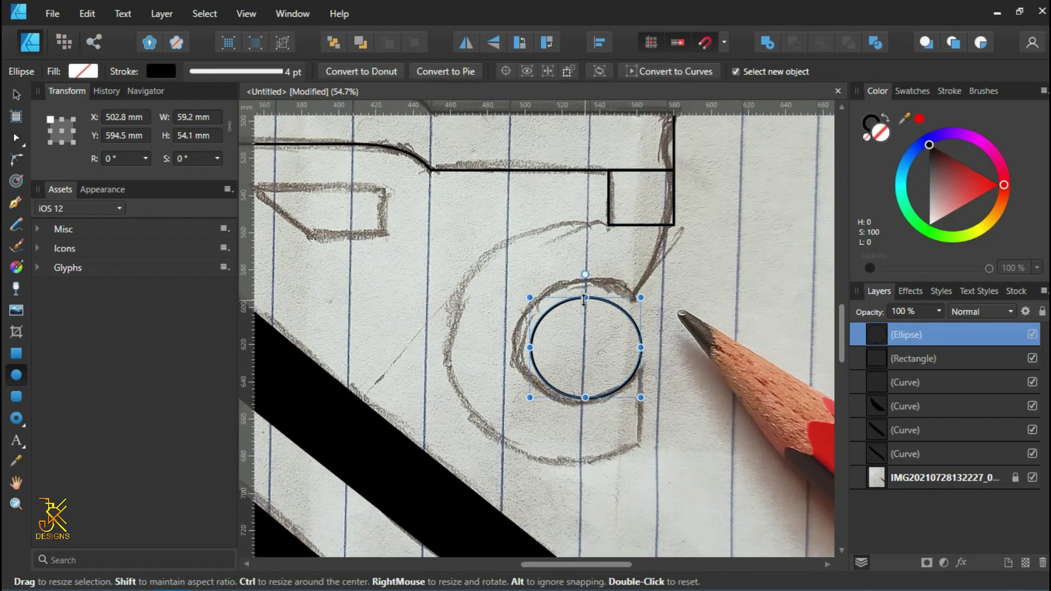
Step: Resize the circle's height and width to match the sketch's inner ring
{"action": "left_click_drag", "start_coordinate": [583, 283], "coordinate": [585, 283]}
{"action": "left_click_drag", "start_coordinate": [530, 341], "coordinate": [517, 340]}
{"action": "left_click_drag", "start_coordinate": [640, 341], "coordinate": [651, 340]}
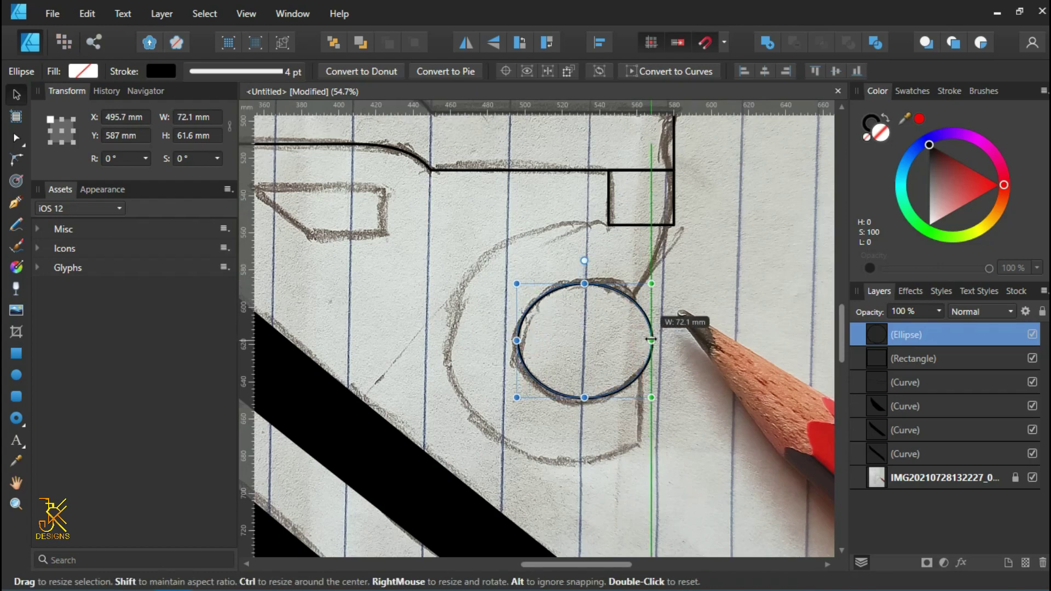
{"action": "left_click_drag", "start_coordinate": [585, 397], "coordinate": [584, 403]}
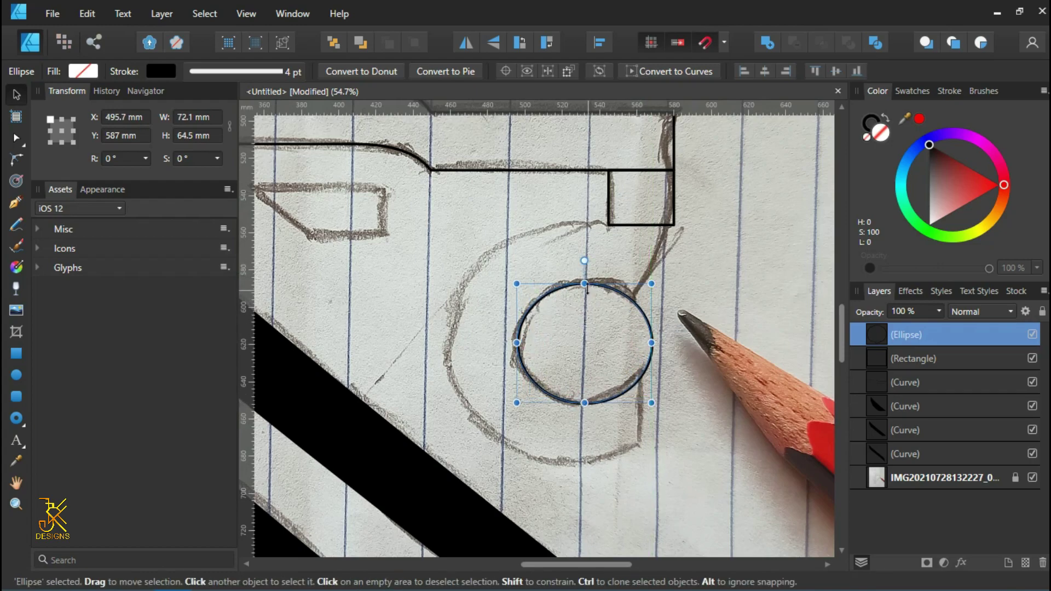
{"action": "left_click_drag", "start_coordinate": [585, 284], "coordinate": [584, 278]}
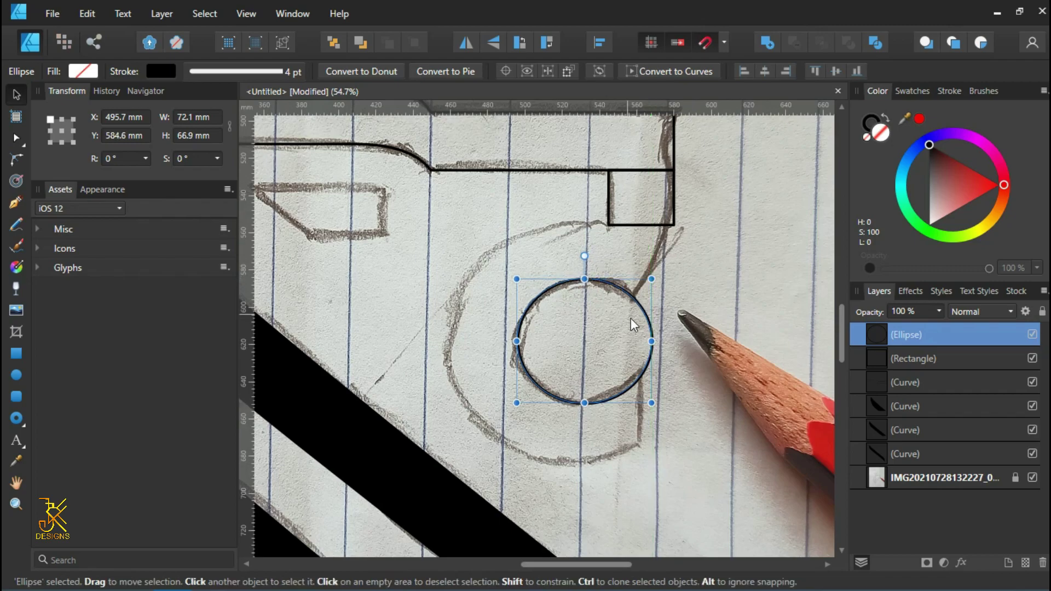
{"action": "left_click_drag", "start_coordinate": [651, 340], "coordinate": [644, 341]}
{"action": "scroll", "coordinate": [644, 341], "scroll_direction": "down", "scroll_amount": 2}
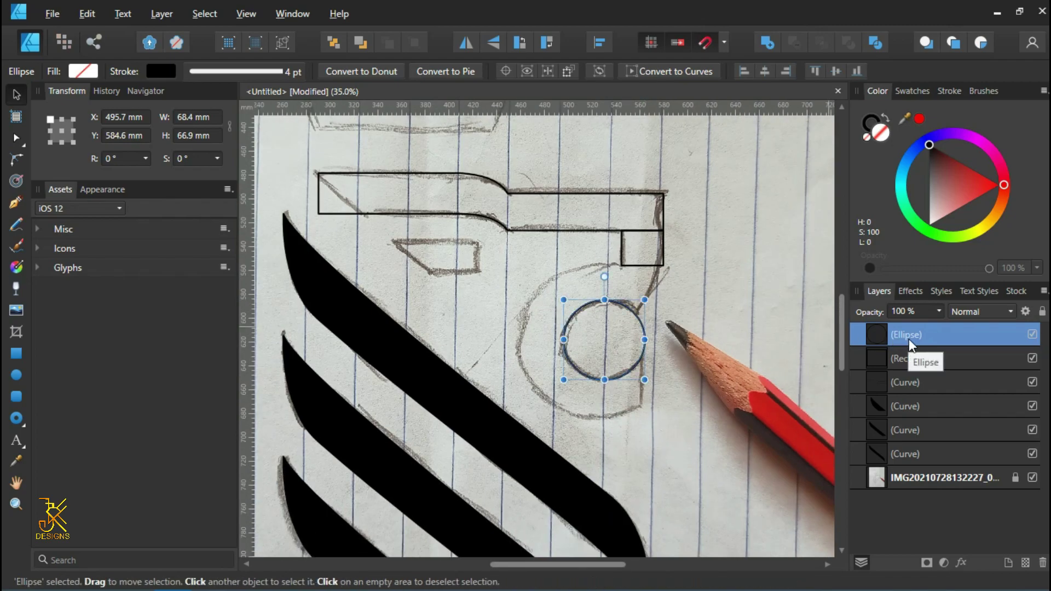
Step: Duplicate the circle and enlarge the copy on all sides to the sketch's outer ring
{"action": "right_click", "coordinate": [908, 339]}
{"action": "left_click", "coordinate": [886, 131]}
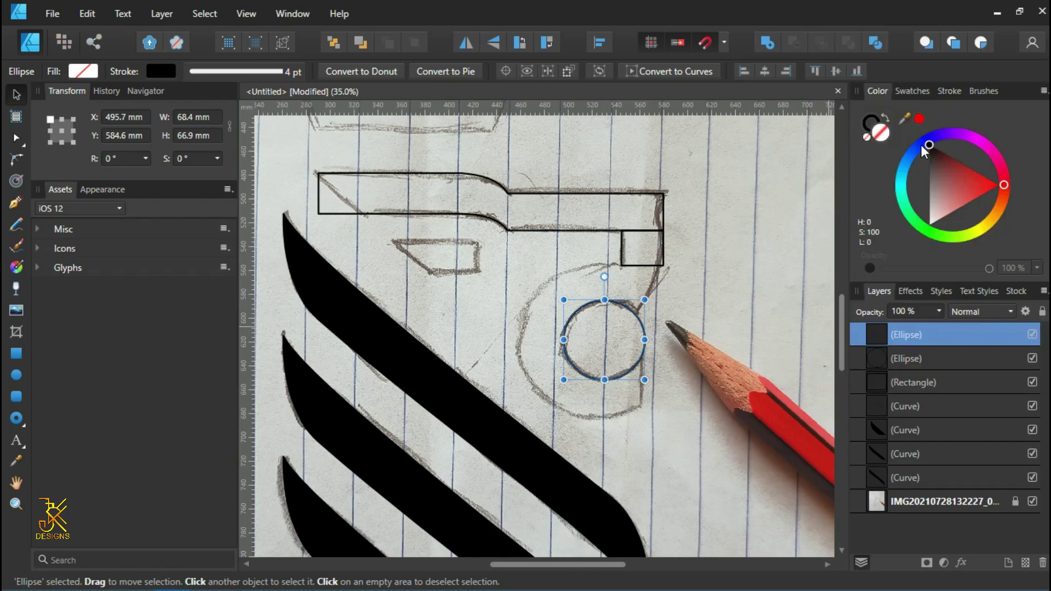
{"action": "left_click", "coordinate": [919, 353]}
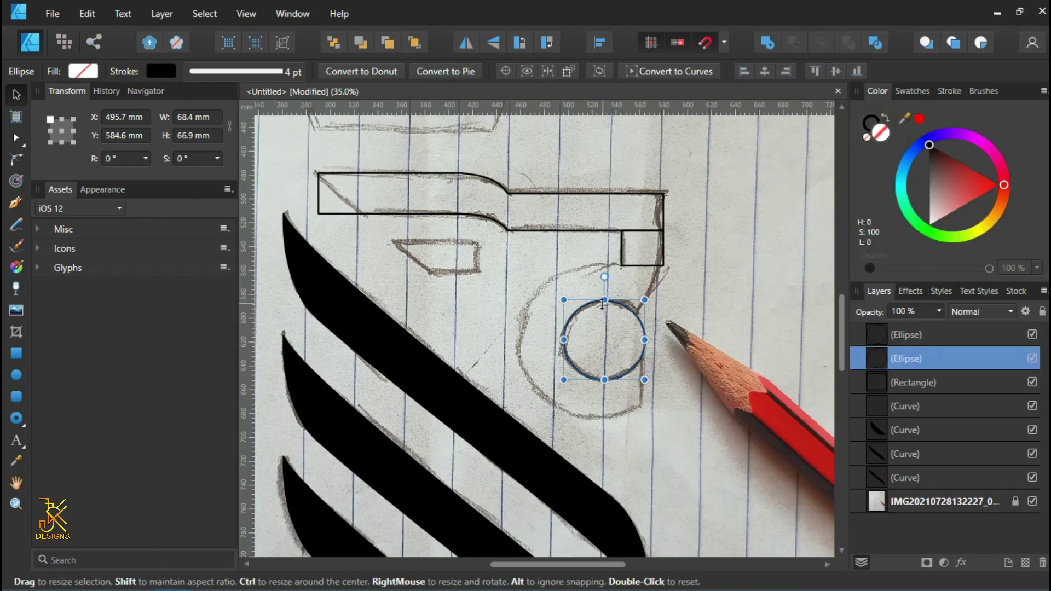
{"action": "left_click_drag", "start_coordinate": [605, 301], "coordinate": [604, 265]}
{"action": "left_click_drag", "start_coordinate": [563, 340], "coordinate": [517, 341]}
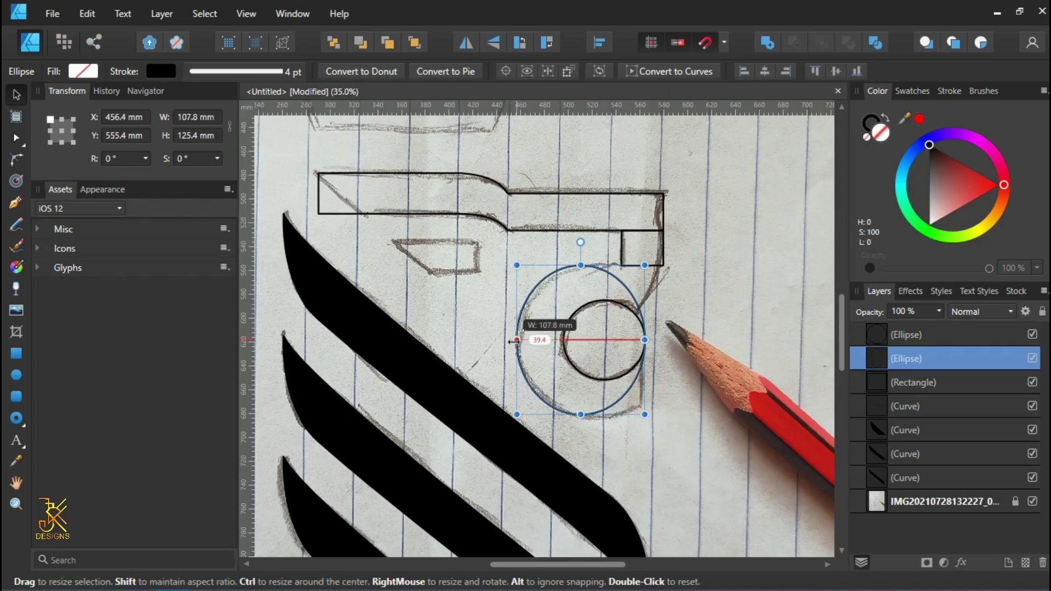
{"action": "scroll", "coordinate": [652, 337], "scroll_direction": "up", "scroll_amount": 1}
{"action": "left_click_drag", "start_coordinate": [642, 340], "coordinate": [683, 339]}
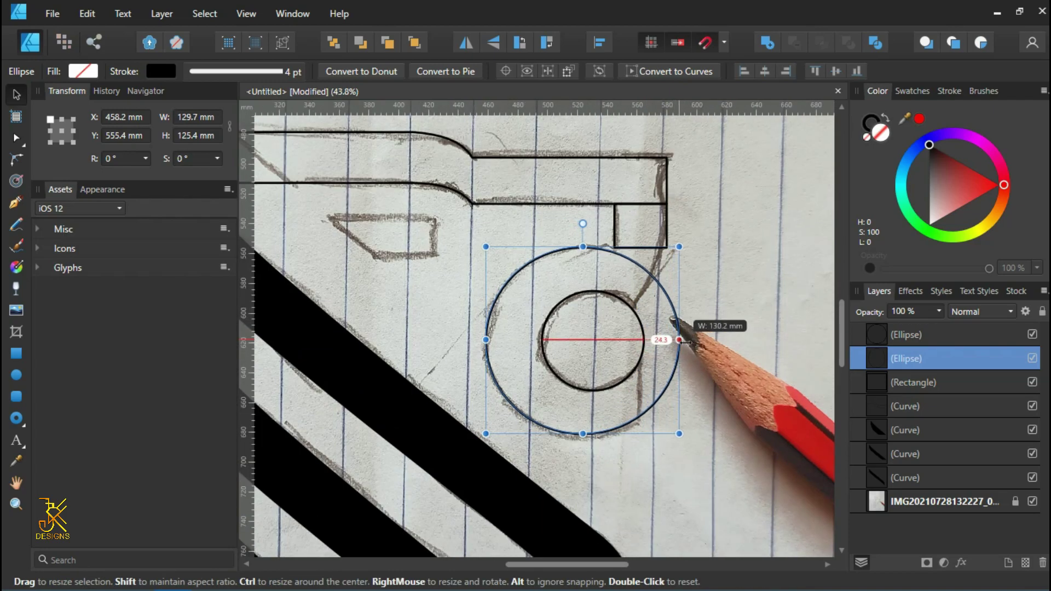
{"action": "scroll", "coordinate": [617, 429], "scroll_direction": "up", "scroll_amount": 2}
{"action": "left_click_drag", "start_coordinate": [566, 426], "coordinate": [566, 433]}
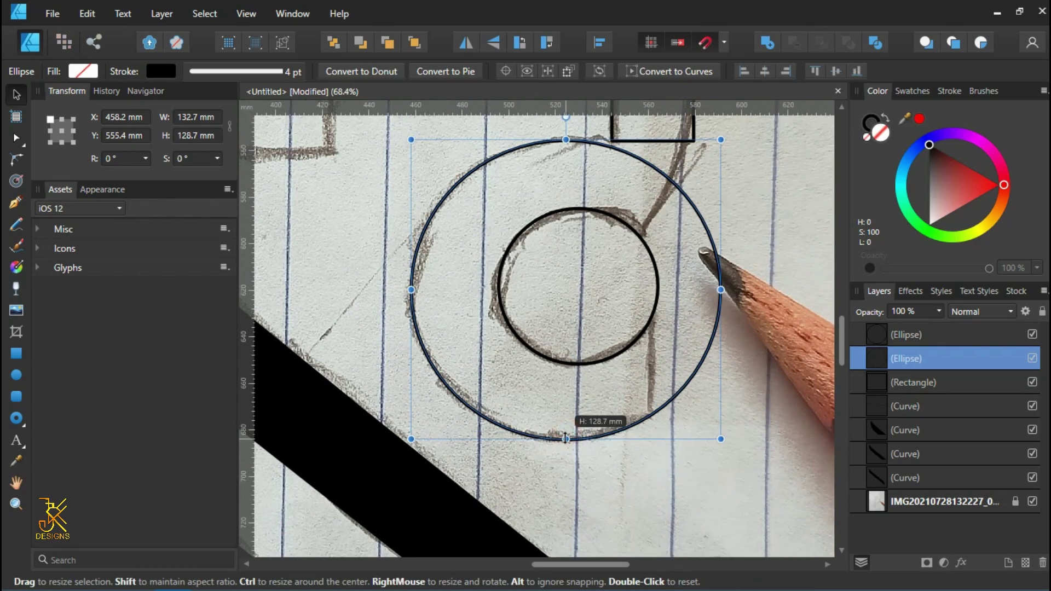
{"action": "scroll", "coordinate": [559, 255], "scroll_direction": "up", "scroll_amount": 2}
{"action": "left_click_drag", "start_coordinate": [566, 209], "coordinate": [573, 202]}
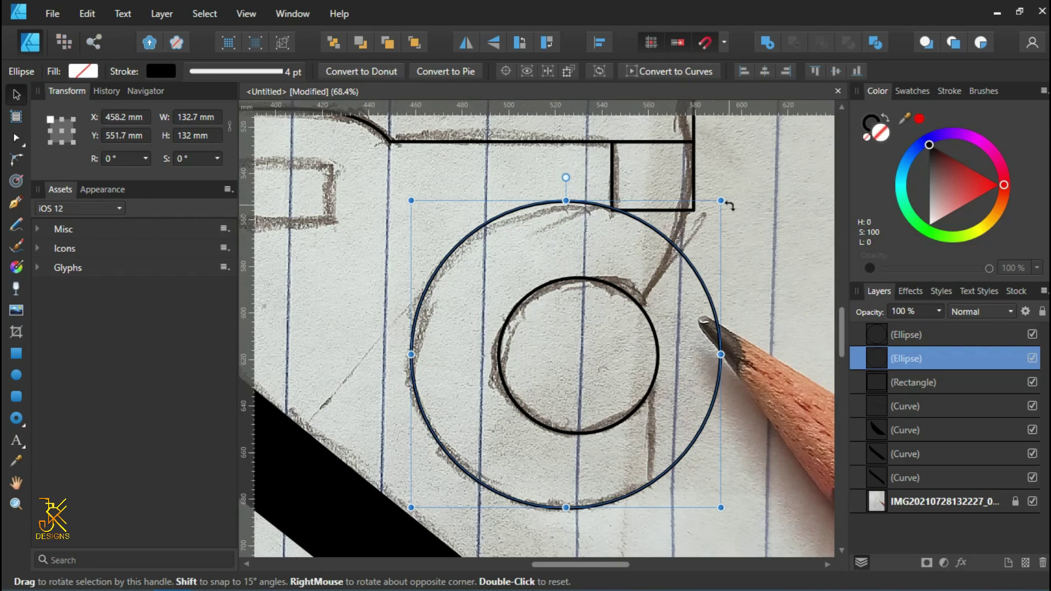
{"action": "scroll", "coordinate": [800, 267], "scroll_direction": "down", "scroll_amount": 2}
Step: Fill the inner circle black and the outer circle red, then select both
{"action": "left_click", "coordinate": [890, 335]}
{"action": "left_click", "coordinate": [947, 192]}
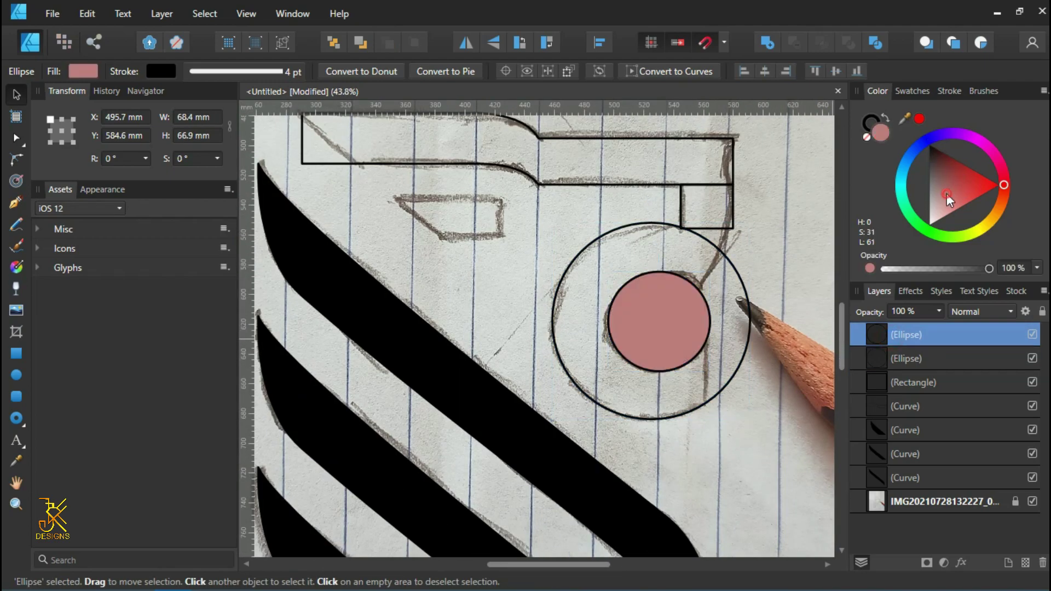
{"action": "left_click_drag", "start_coordinate": [947, 193], "coordinate": [915, 107]}
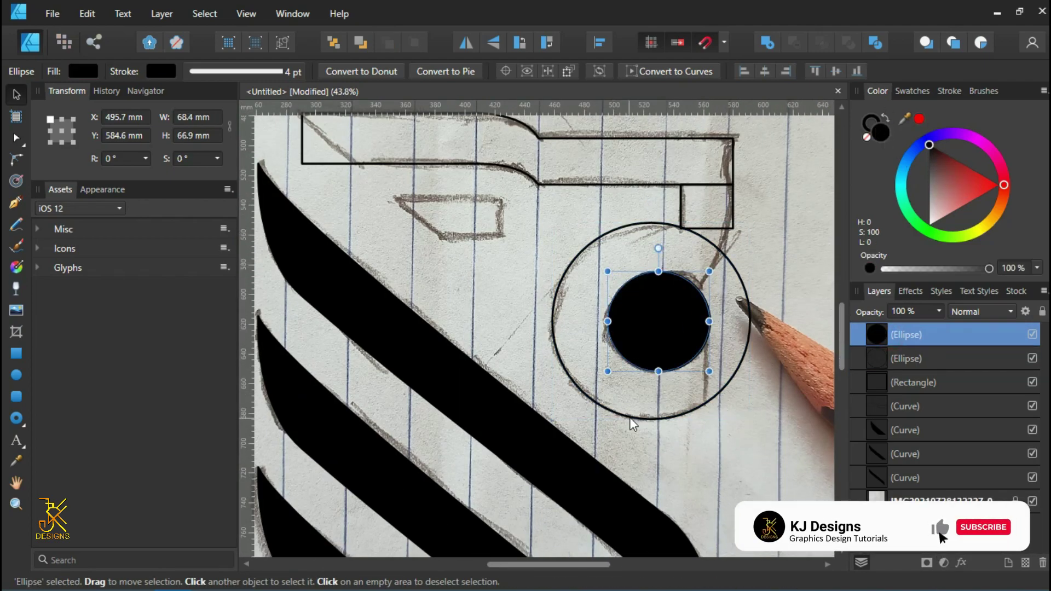
{"action": "left_click", "coordinate": [630, 417]}
{"action": "left_click", "coordinate": [919, 118]}
{"action": "left_click", "coordinate": [895, 331]}
{"action": "left_click", "coordinate": [898, 356], "text": "shift"}
Step: Subtract the inner circle from the outer one and remove the resulting ring's fill
{"action": "left_click", "coordinate": [797, 45]}
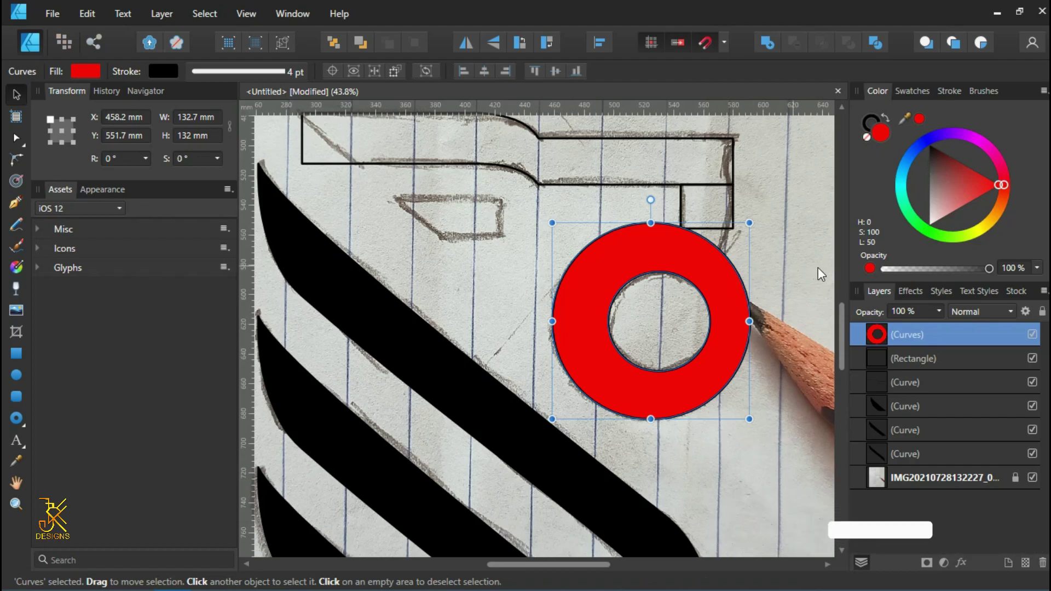
{"action": "left_click", "coordinate": [867, 137]}
{"action": "scroll", "coordinate": [751, 267], "scroll_direction": "up", "scroll_amount": 2}
{"action": "scroll", "coordinate": [750, 267], "scroll_direction": "up", "scroll_amount": 1}
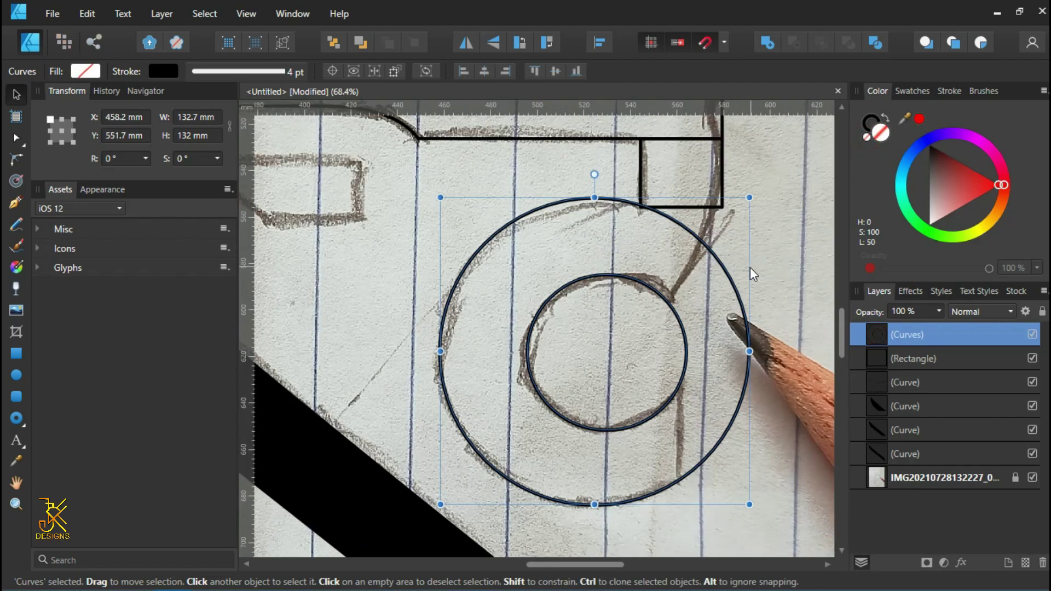
{"action": "left_click", "coordinate": [780, 294]}
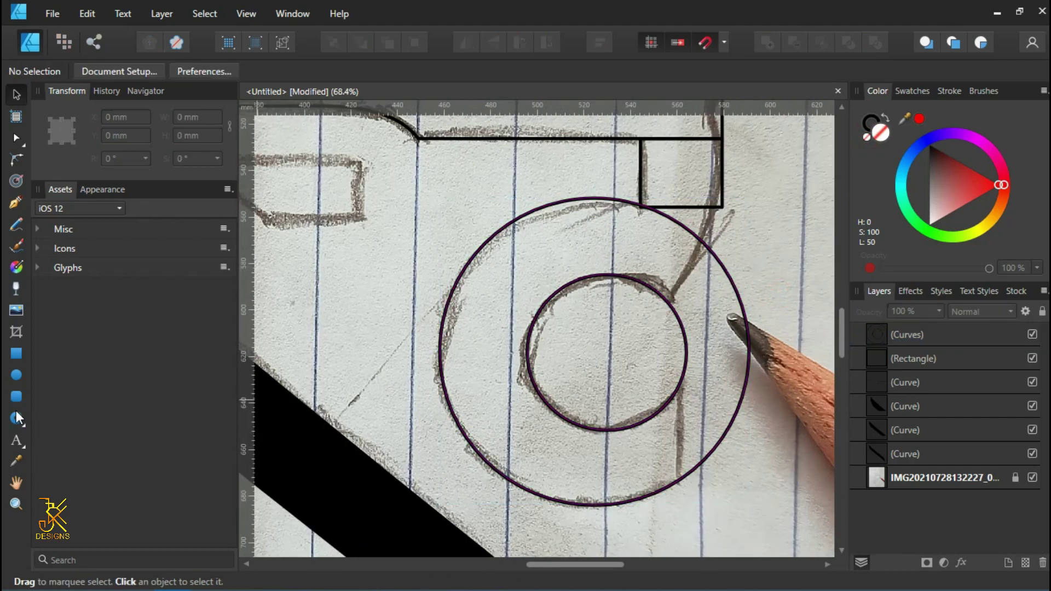
Step: Draw a diagonal Pen line from the top bar's corner to the inner circle's edge
{"action": "left_click", "coordinate": [16, 202]}
{"action": "left_click", "coordinate": [660, 313]}
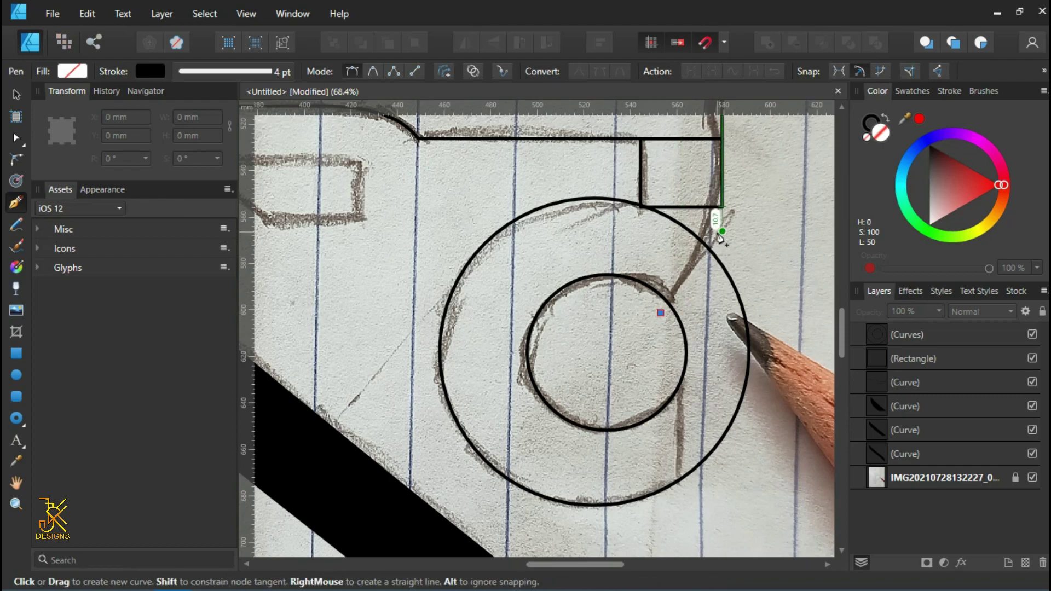
{"action": "left_click", "coordinate": [722, 232]}
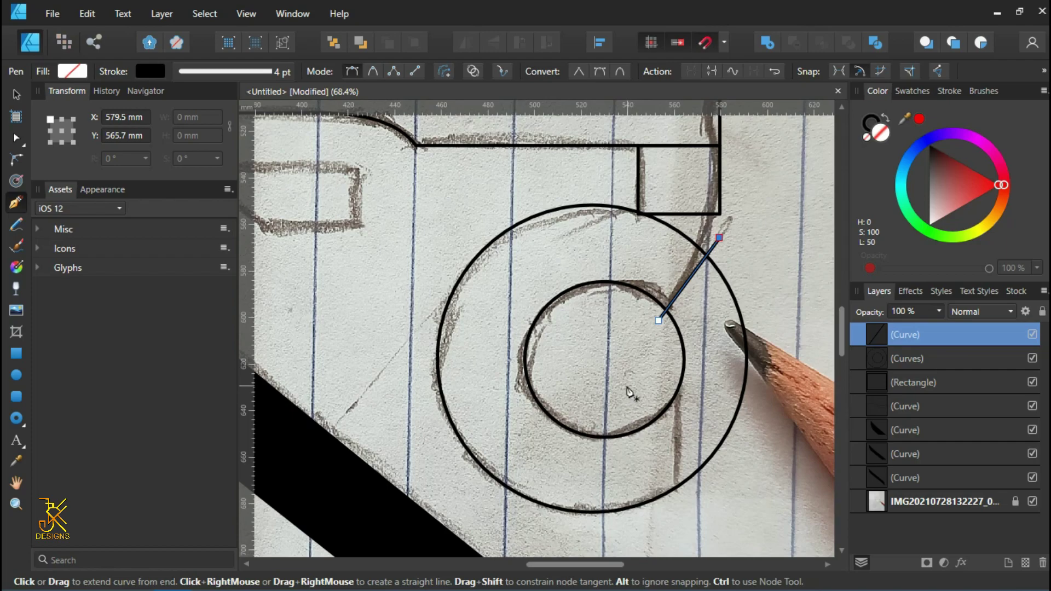
{"action": "key", "text": "Escape"}
{"action": "left_click_drag", "start_coordinate": [697, 389], "coordinate": [673, 342]}
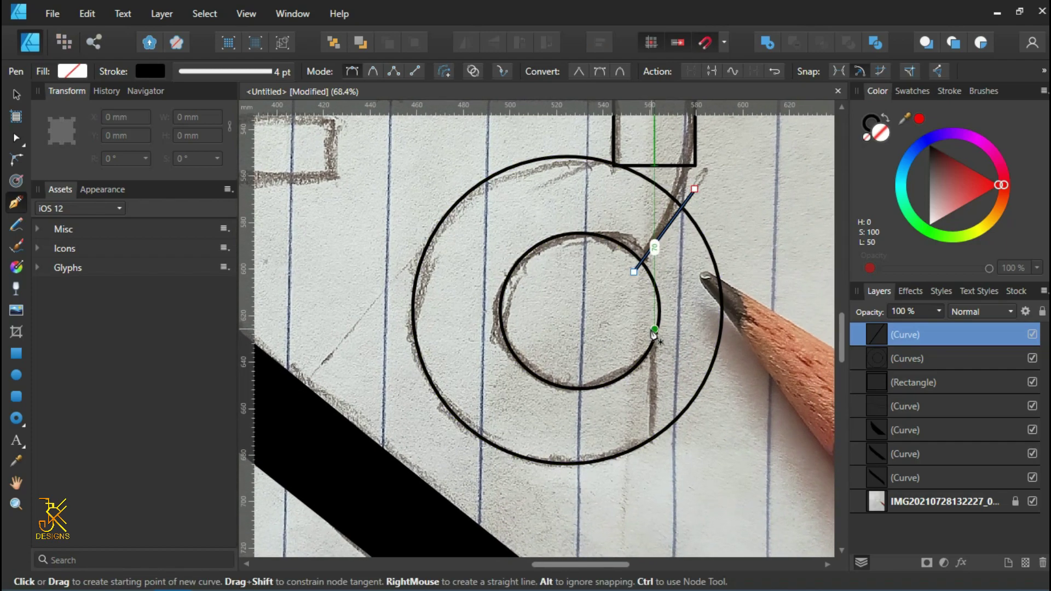
Step: Duplicate the diagonal line, move it to the ring's right side, and rotate it to 90°
{"action": "right_click", "coordinate": [888, 340]}
{"action": "left_click", "coordinate": [888, 136]}
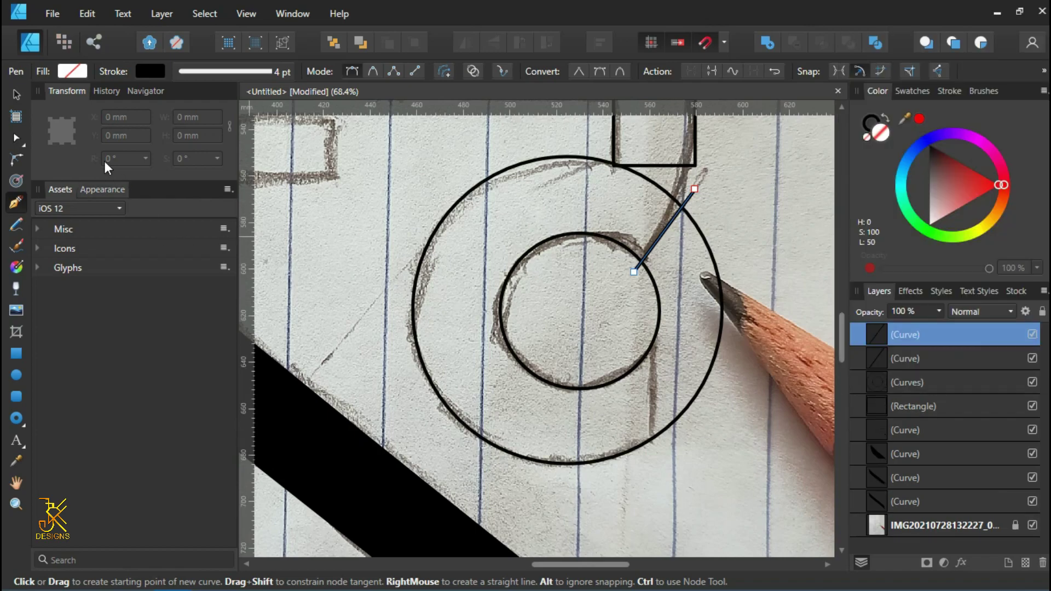
{"action": "key", "text": "v"}
{"action": "left_click_drag", "start_coordinate": [682, 211], "coordinate": [703, 332]}
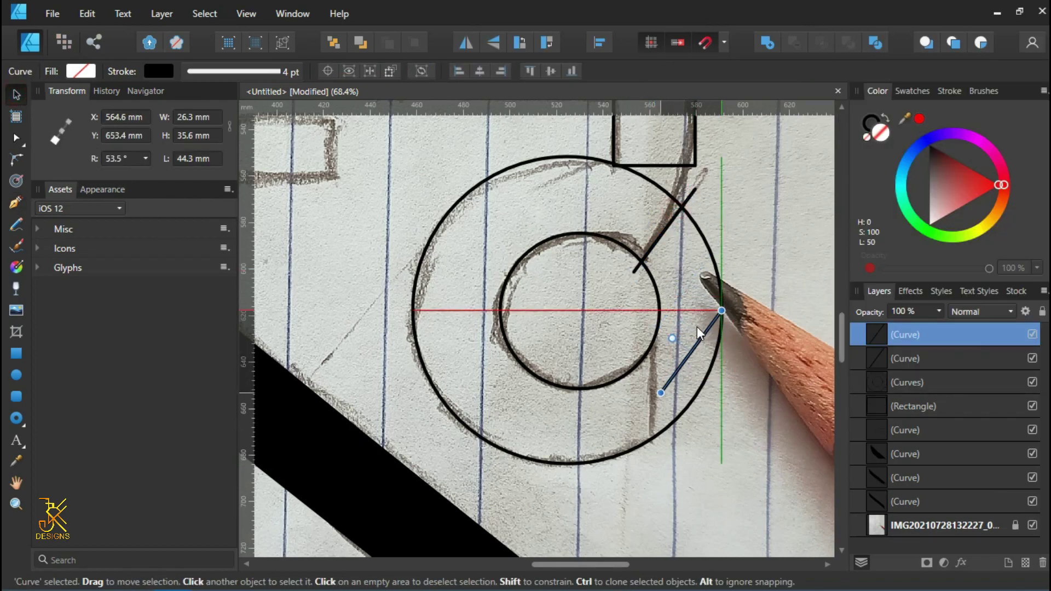
{"action": "left_click", "coordinate": [118, 159]}
{"action": "type", "text": "90"}
{"action": "key", "text": "Return"}
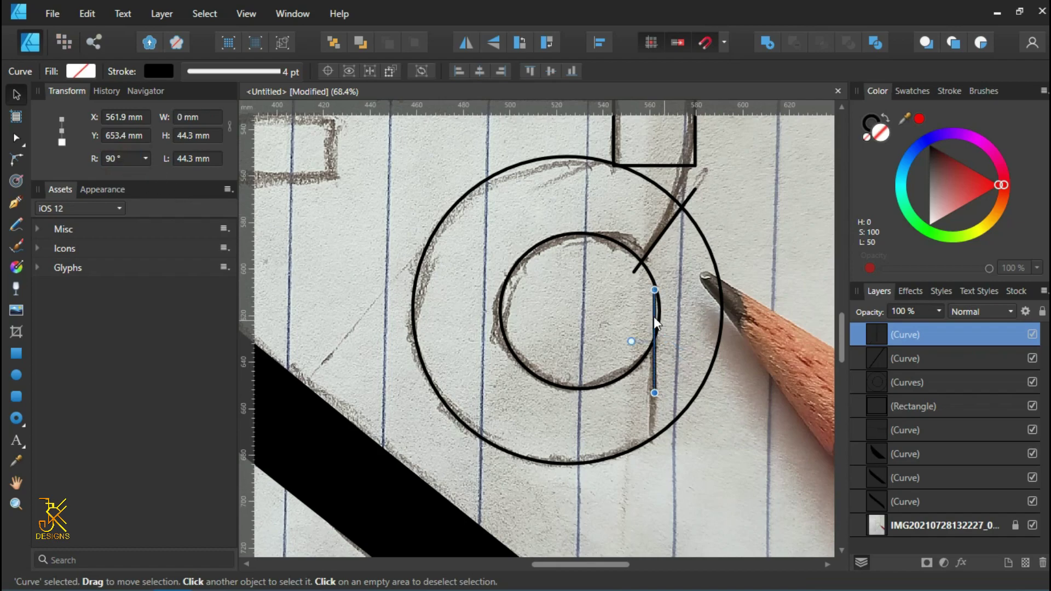
Step: Lengthen the vertical line up to the inner circle and fine-tune its position past the lower edge
{"action": "left_click_drag", "start_coordinate": [652, 337], "coordinate": [656, 390]}
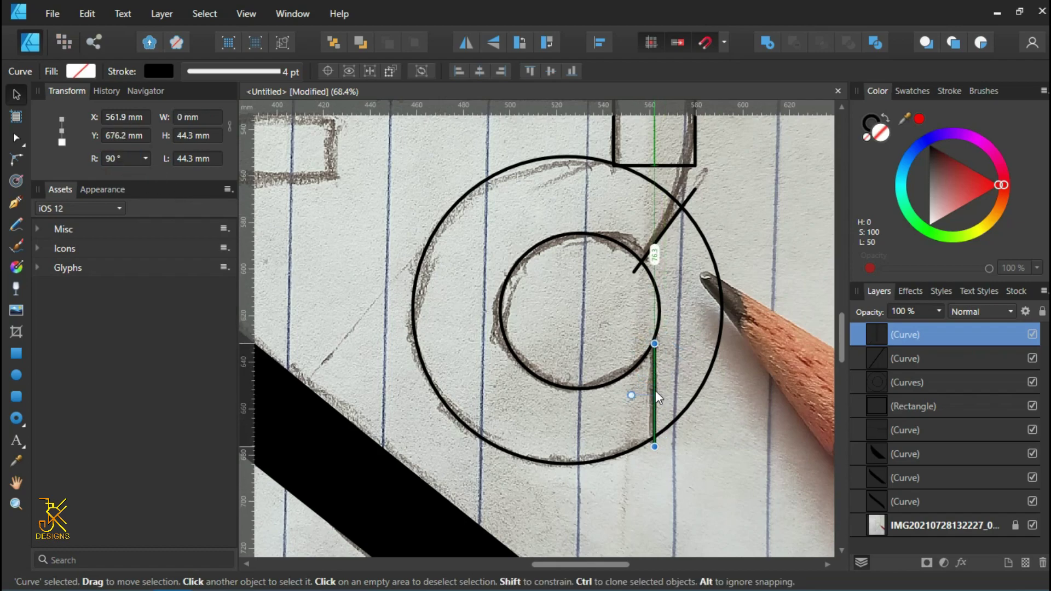
{"action": "scroll", "coordinate": [656, 389], "scroll_direction": "up", "scroll_amount": 1}
{"action": "left_click_drag", "start_coordinate": [653, 332], "coordinate": [652, 292]}
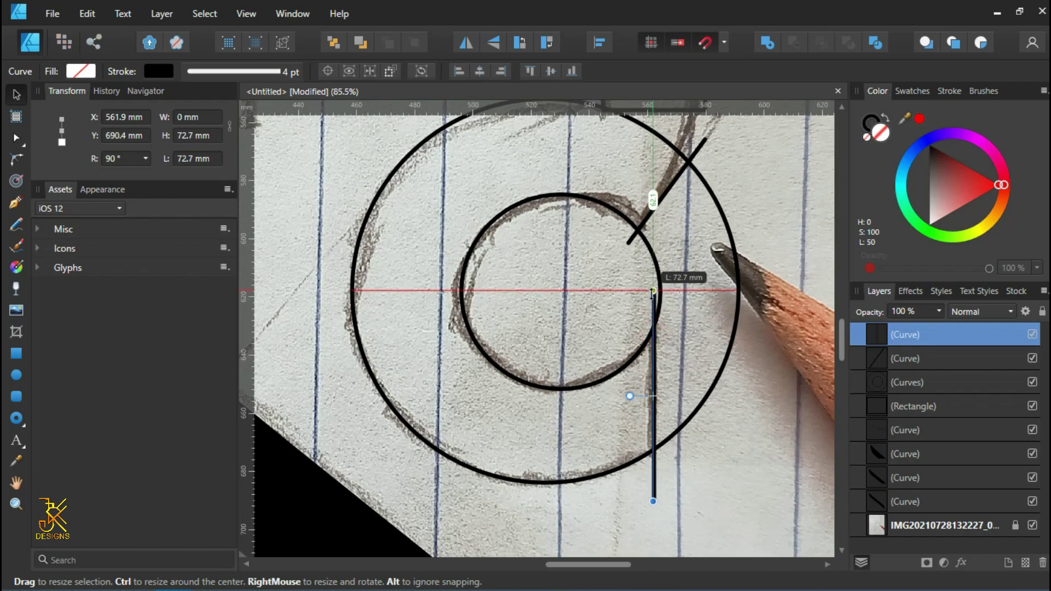
{"action": "left_click_drag", "start_coordinate": [651, 411], "coordinate": [647, 414]}
{"action": "key", "text": "ctrl+z"}
{"action": "key", "text": "ctrl+j"}
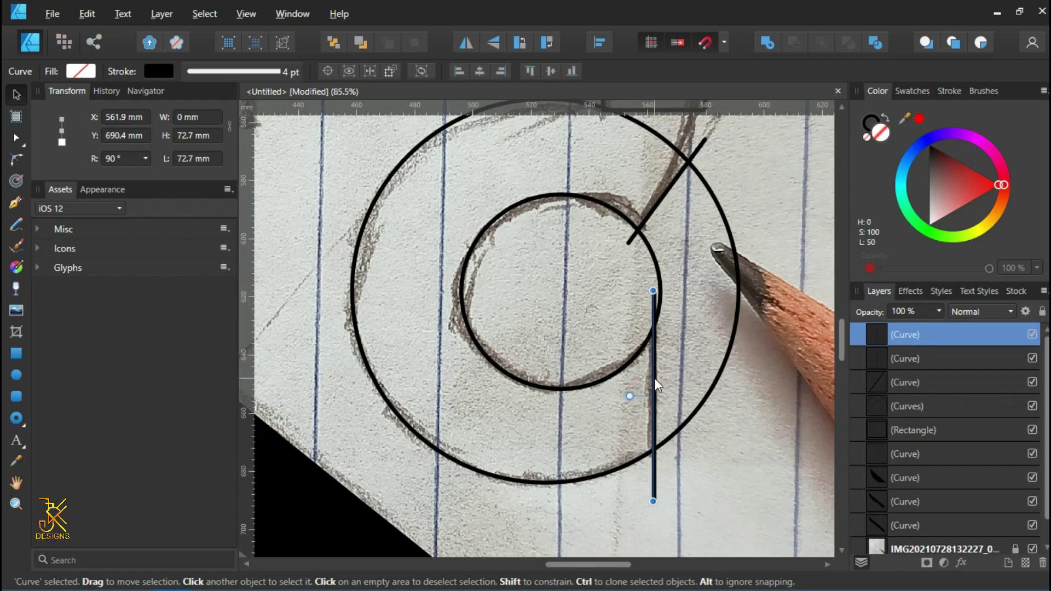
{"action": "key", "text": "ctrl+z"}
{"action": "left_click_drag", "start_coordinate": [653, 379], "coordinate": [650, 383]}
{"action": "scroll", "coordinate": [652, 381], "scroll_direction": "down", "scroll_amount": 3}
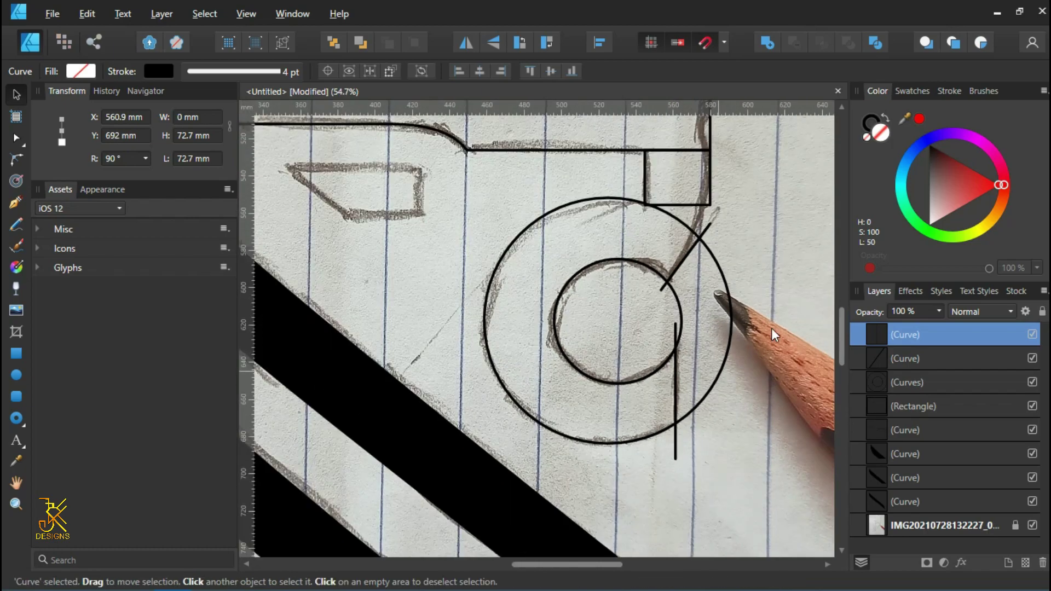
Step: Expand both lines' strokes, divide the ring with them, and delete leftover pieces, leaving a C
{"action": "left_click", "coordinate": [912, 359], "text": "shift"}
{"action": "left_click", "coordinate": [161, 14]}
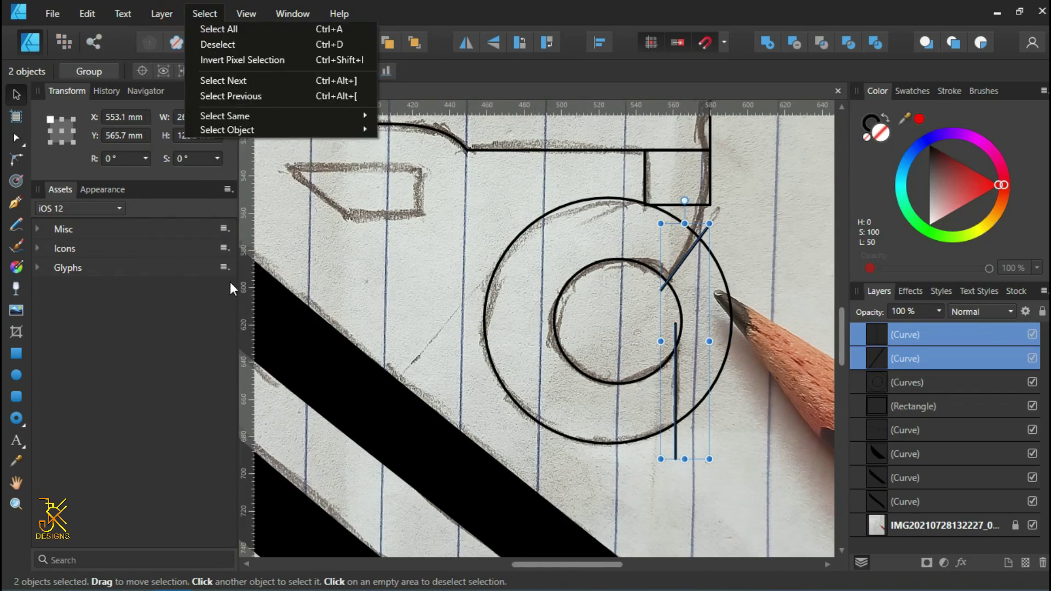
{"action": "left_click", "coordinate": [350, 407]}
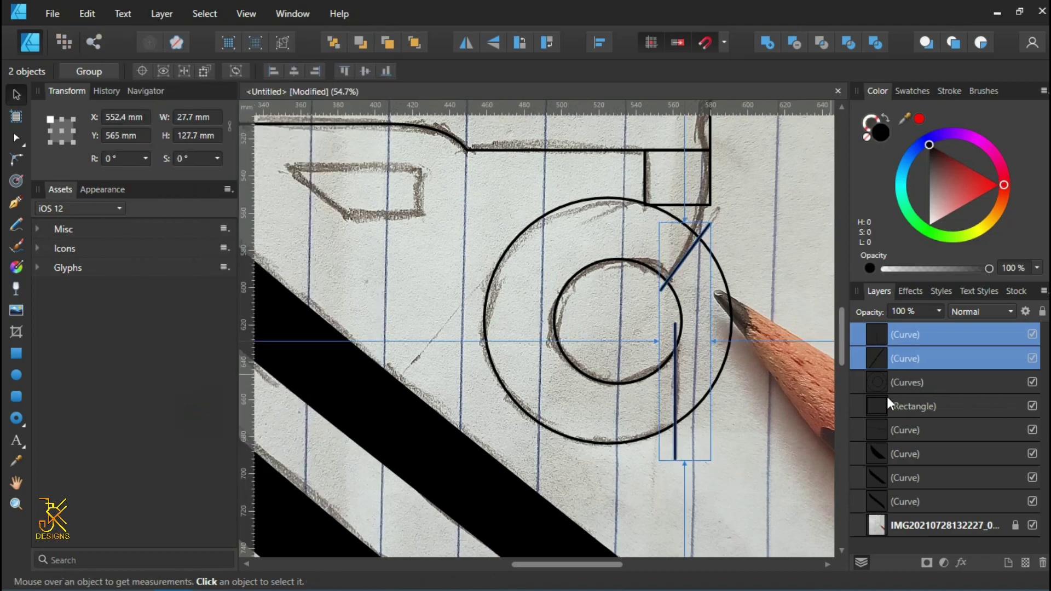
{"action": "left_click", "coordinate": [890, 380], "text": "ctrl"}
{"action": "left_click", "coordinate": [875, 42]}
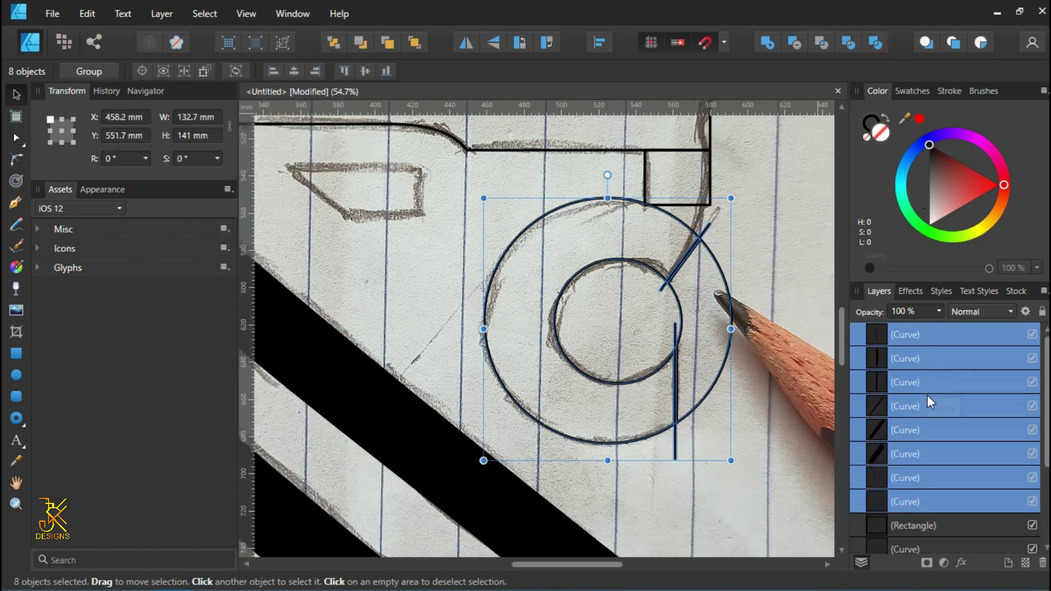
{"action": "left_click", "coordinate": [901, 435], "text": "ctrl"}
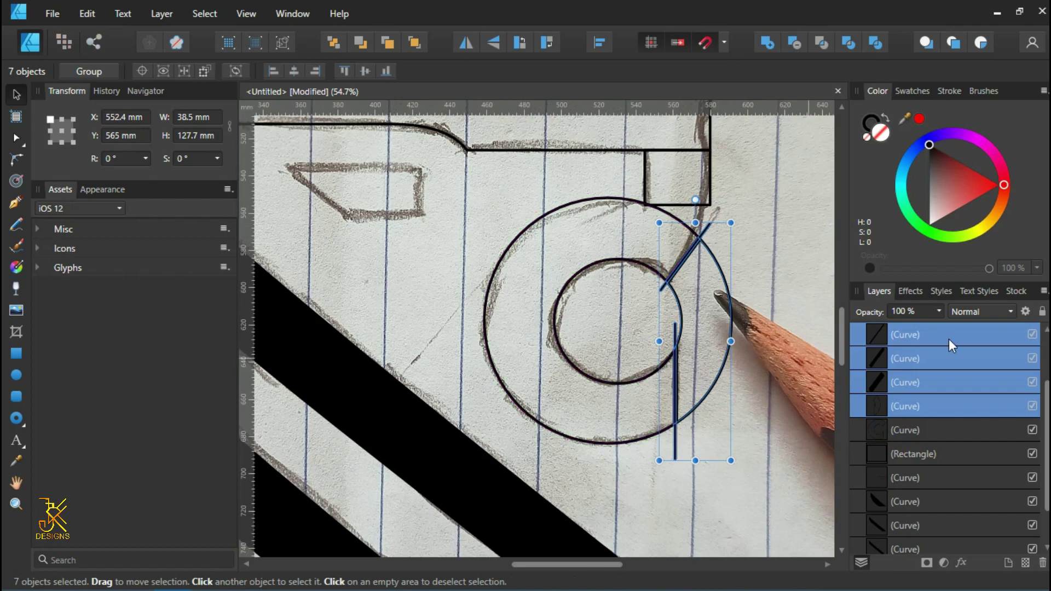
{"action": "right_click", "coordinate": [948, 339]}
{"action": "left_click", "coordinate": [884, 117]}
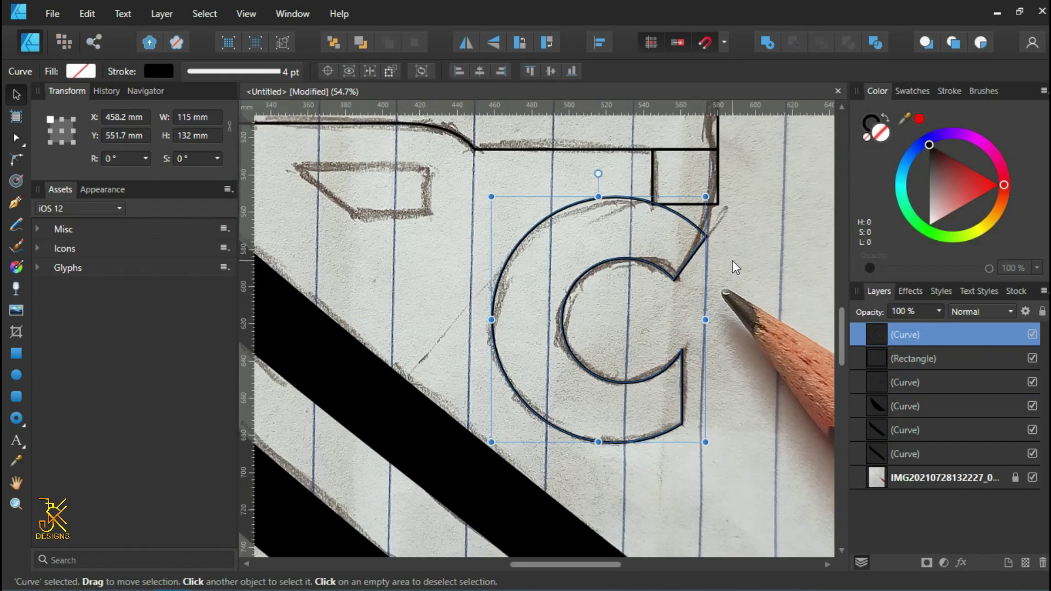
Step: Stretch the small rectangle down to meet the C; colour the C red and the rectangle dark brownish red
{"action": "left_click_drag", "start_coordinate": [734, 267], "coordinate": [656, 296]}
{"action": "left_click", "coordinate": [633, 235]}
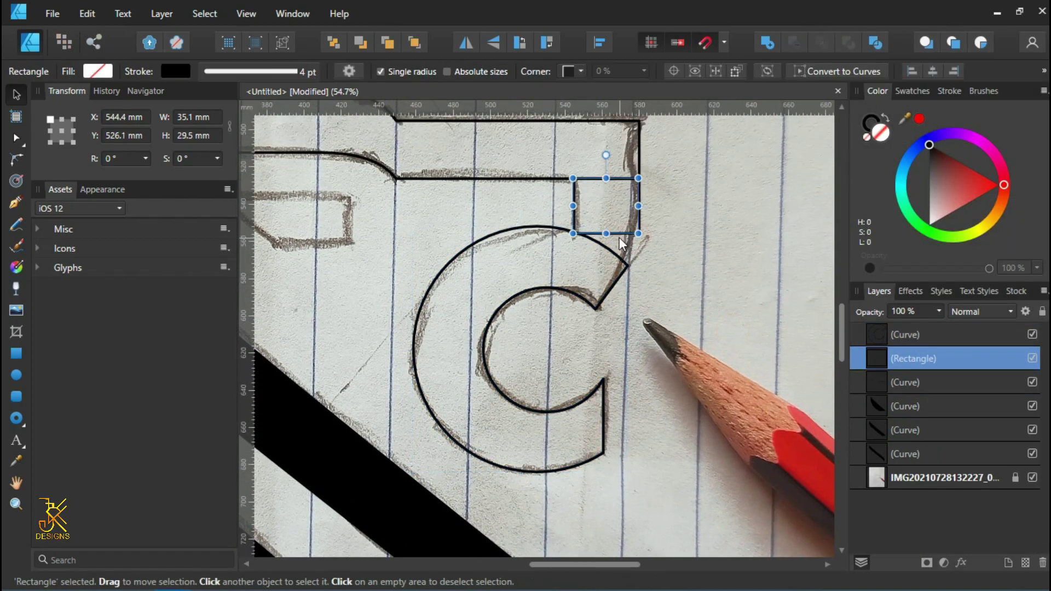
{"action": "left_click_drag", "start_coordinate": [606, 233], "coordinate": [606, 267]}
{"action": "left_click", "coordinate": [718, 255]}
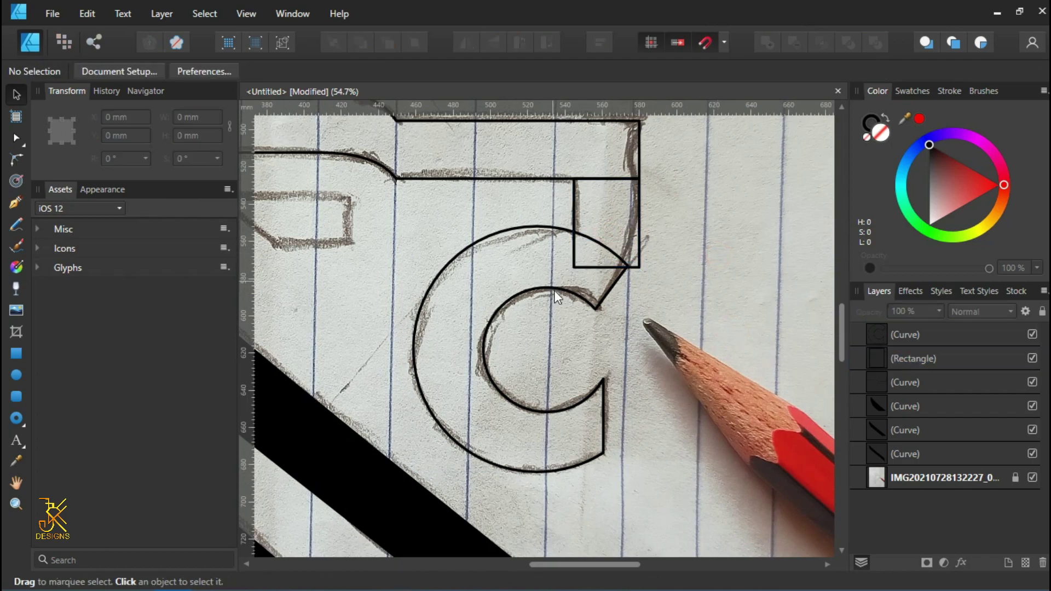
{"action": "left_click", "coordinate": [511, 241]}
{"action": "left_click_drag", "start_coordinate": [983, 187], "coordinate": [1002, 185]}
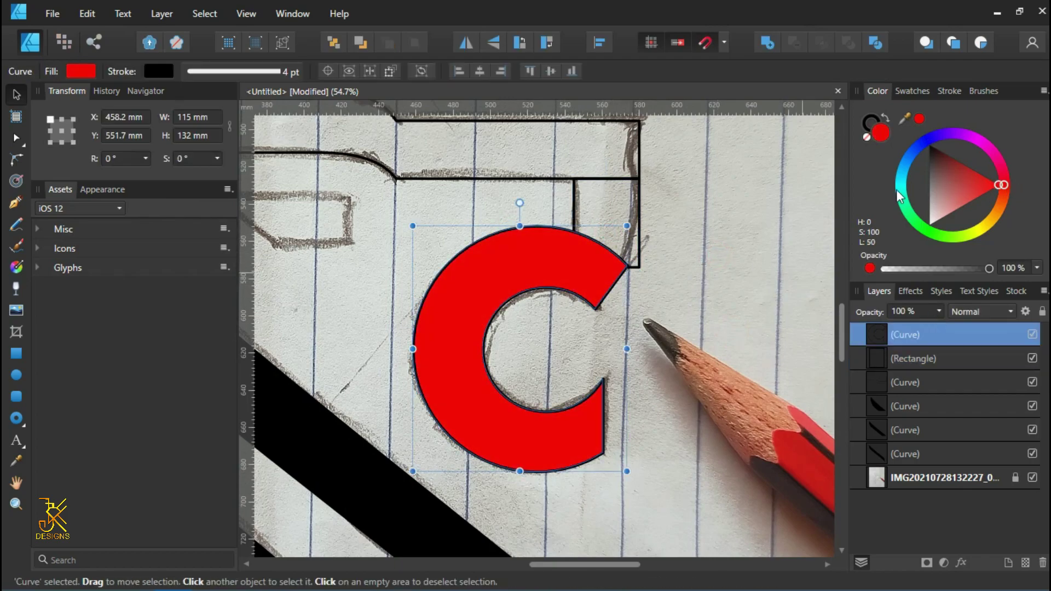
{"action": "left_click", "coordinate": [885, 357]}
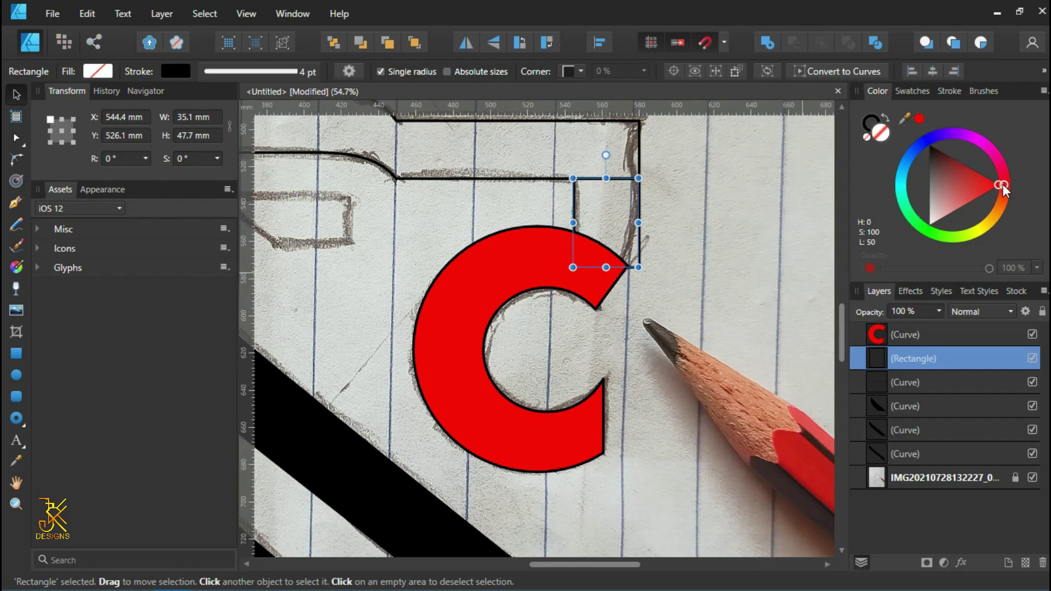
{"action": "left_click_drag", "start_coordinate": [974, 189], "coordinate": [940, 165]}
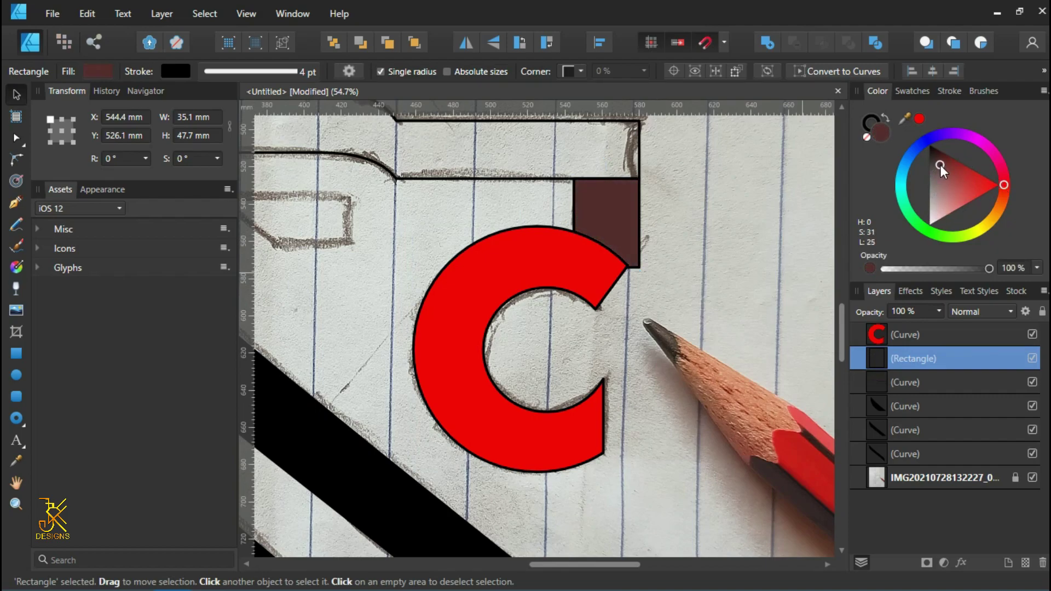
Step: Merge the C and rectangle with Add and set the merged shape's fill to none
{"action": "left_click", "coordinate": [889, 332]}
{"action": "left_click", "coordinate": [893, 356], "text": "shift"}
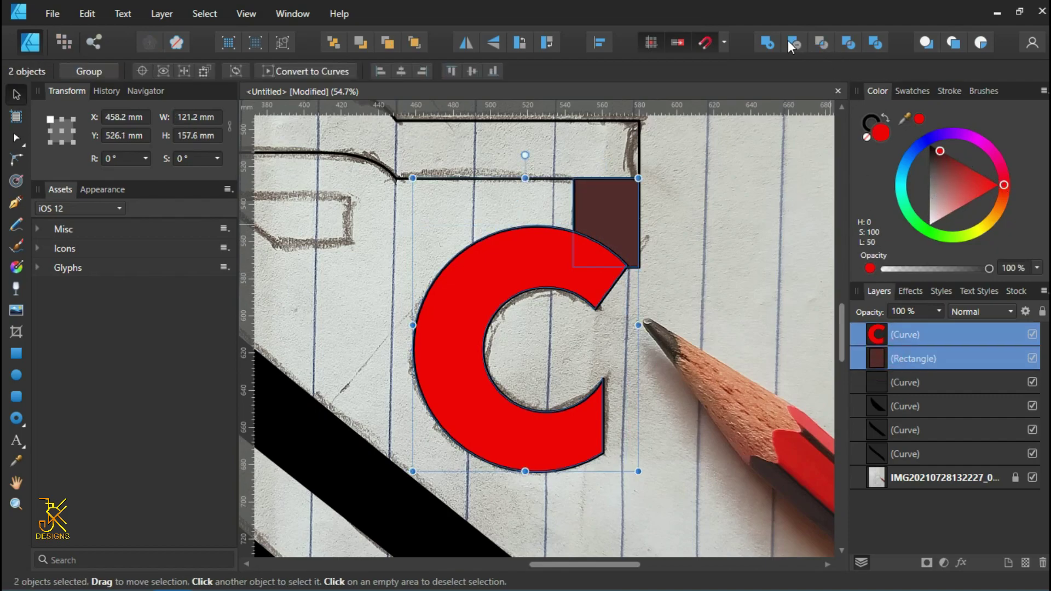
{"action": "left_click", "coordinate": [768, 38]}
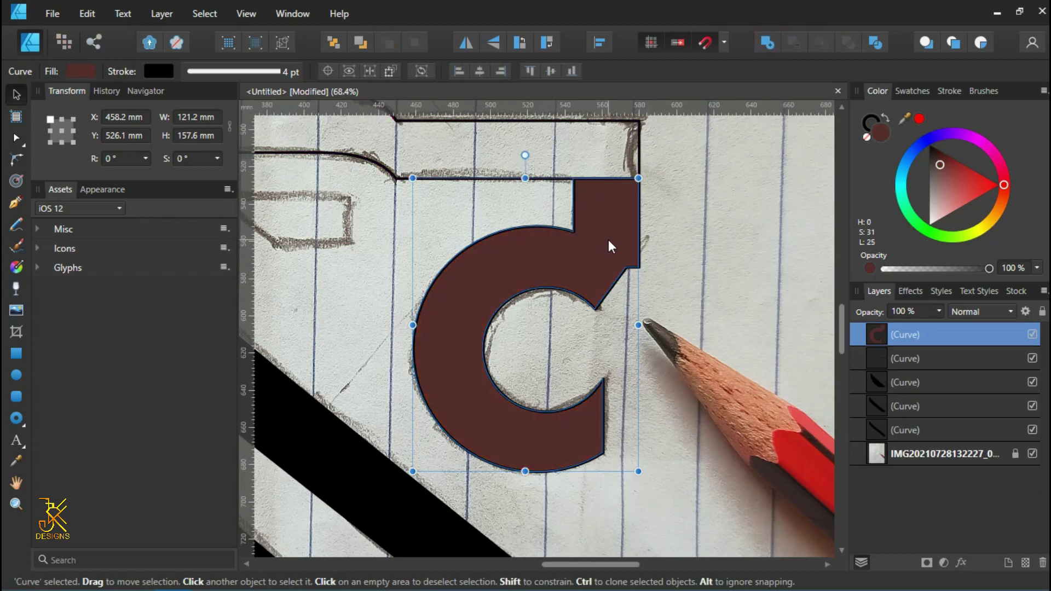
{"action": "scroll", "coordinate": [609, 239], "scroll_direction": "up", "scroll_amount": 1}
{"action": "left_click", "coordinate": [720, 237]}
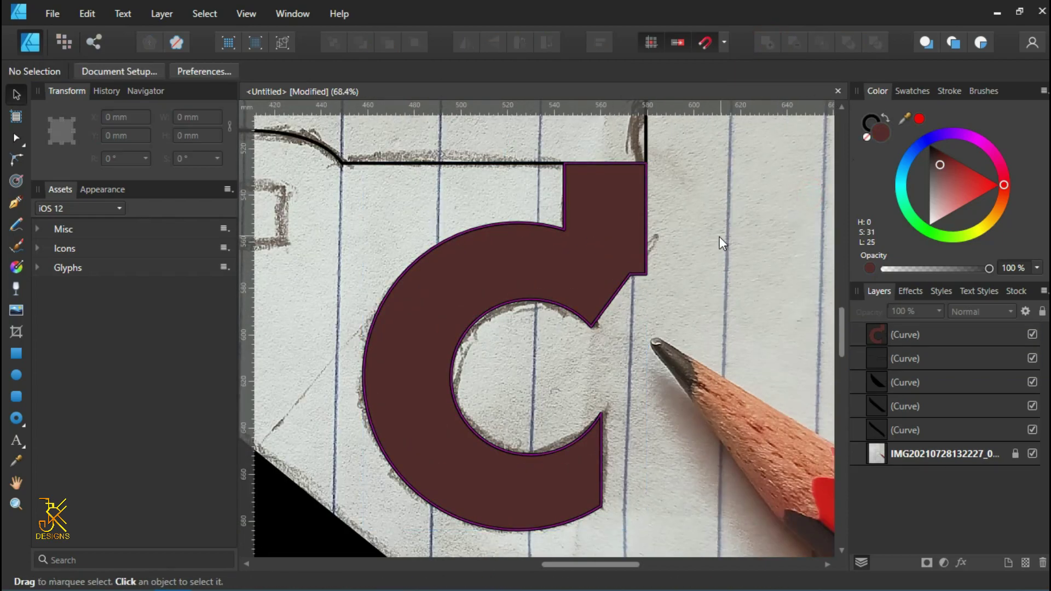
{"action": "scroll", "coordinate": [721, 237], "scroll_direction": "down", "scroll_amount": 2}
{"action": "left_click", "coordinate": [898, 334]}
{"action": "left_click", "coordinate": [866, 137]}
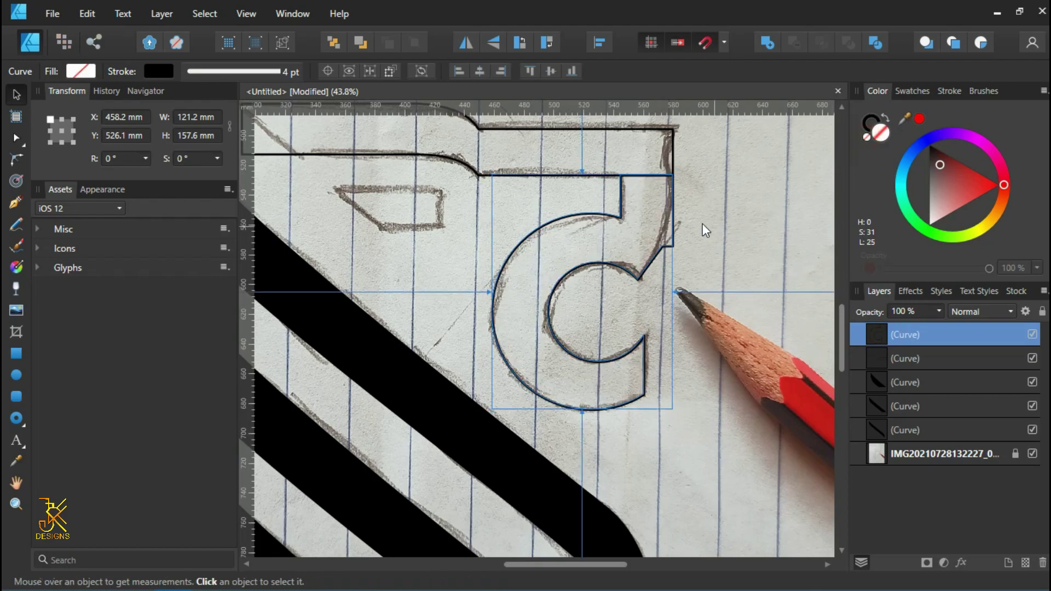
Step: With the Node Tool, delete the two corner nodes where the rectangle joins the C
{"action": "scroll", "coordinate": [702, 223], "scroll_direction": "up", "scroll_amount": 3}
{"action": "key", "text": "a"}
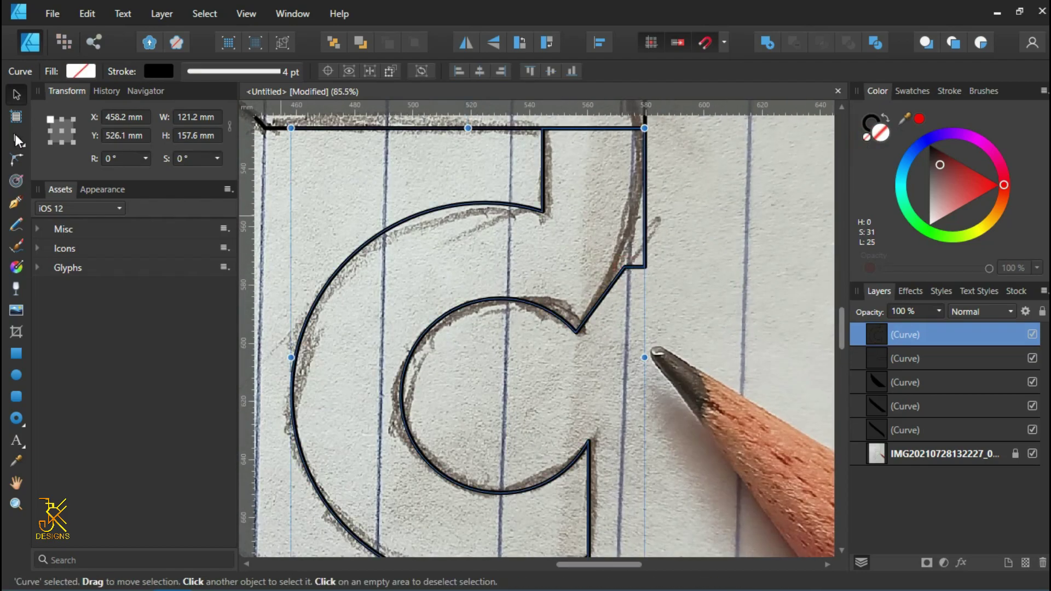
{"action": "left_click", "coordinate": [644, 267]}
{"action": "key", "text": "Delete"}
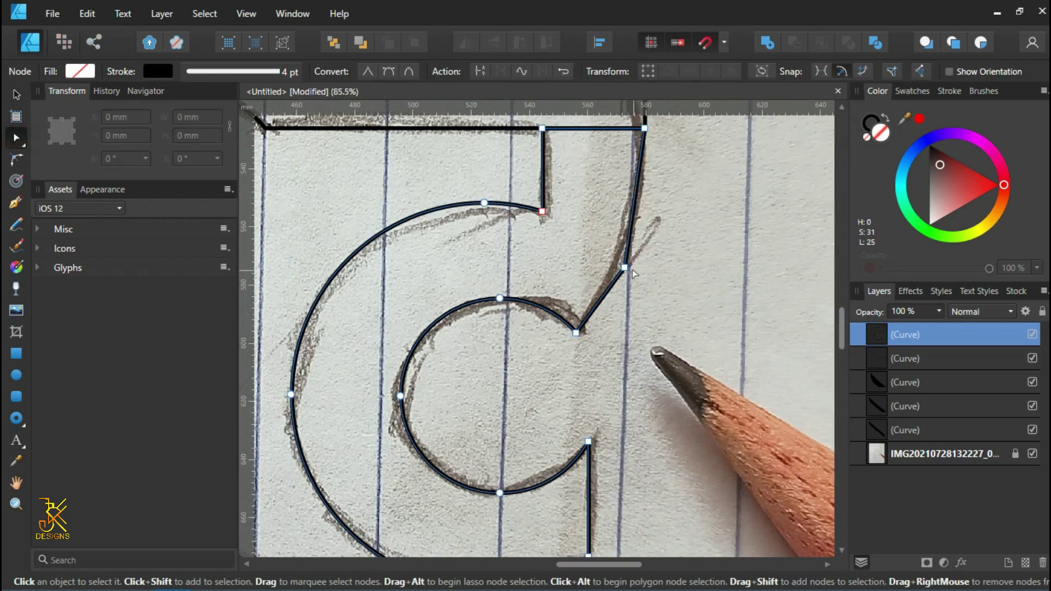
{"action": "key", "text": "Delete"}
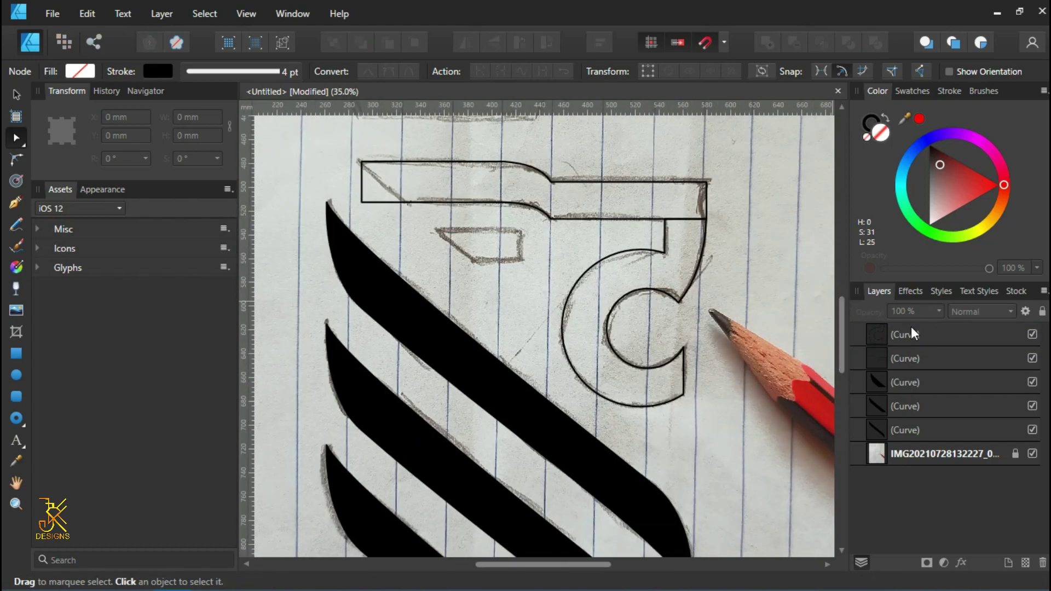
Step: Fill the C hook dark red and leave the top bar unfilled to reveal the sketch
{"action": "left_click", "coordinate": [912, 334]}
{"action": "left_click", "coordinate": [966, 166]}
{"action": "left_click", "coordinate": [898, 359]}
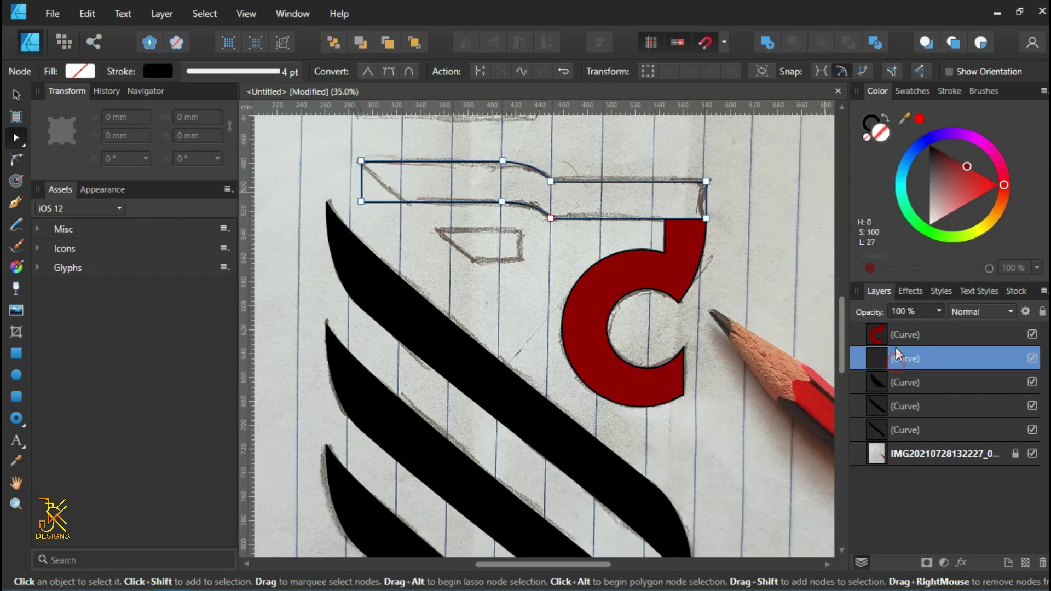
{"action": "left_click", "coordinate": [938, 171]}
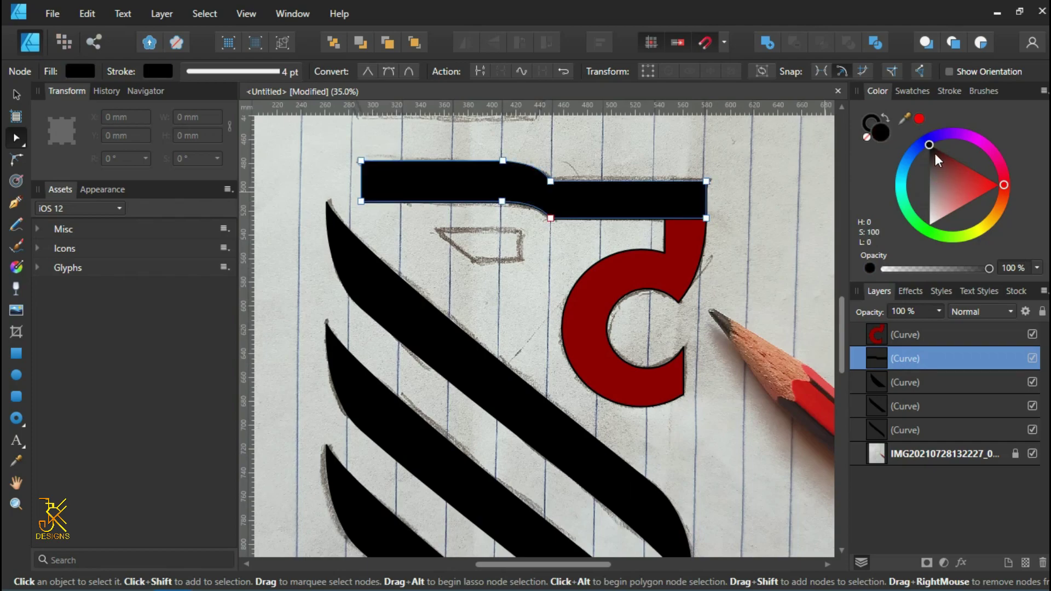
{"action": "left_click", "coordinate": [957, 208]}
{"action": "left_click", "coordinate": [867, 136]}
Step: Bend the top bar's right edge into an inward curve matching the sketch
{"action": "scroll", "coordinate": [686, 198], "scroll_direction": "up", "scroll_amount": 3}
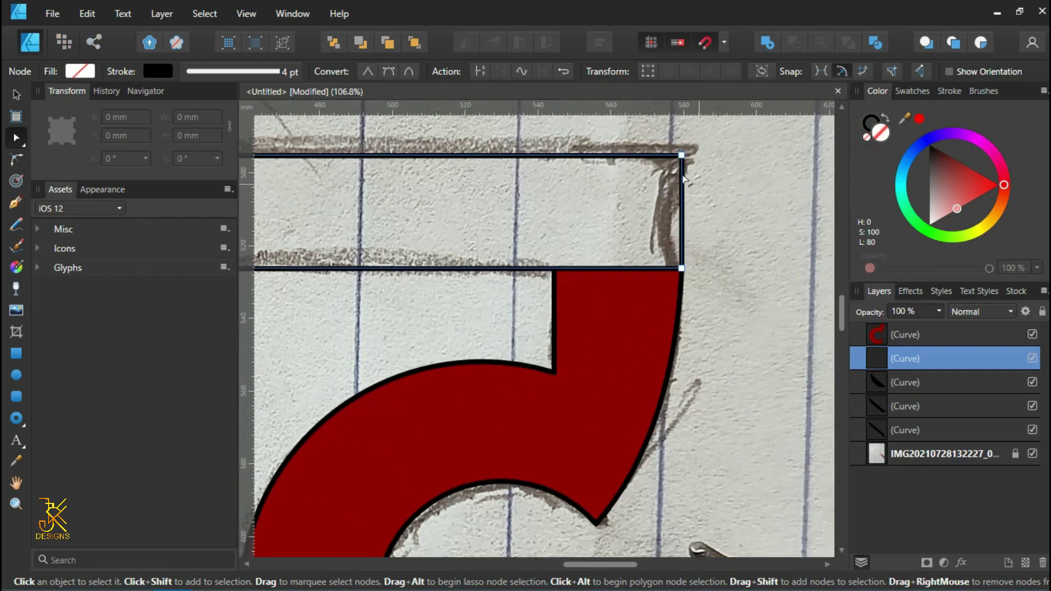
{"action": "left_click_drag", "start_coordinate": [685, 197], "coordinate": [673, 201]}
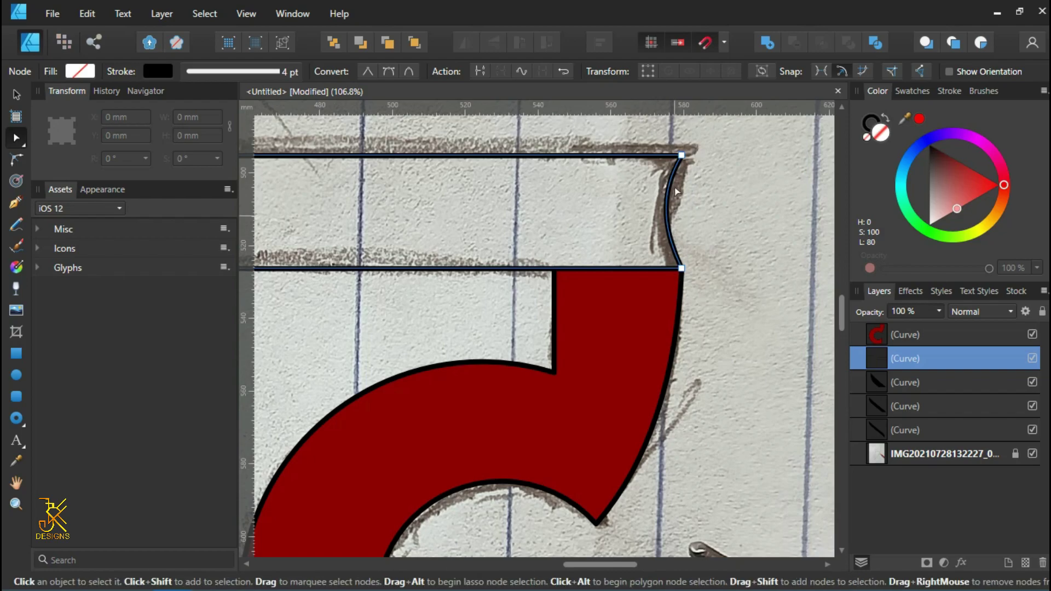
{"action": "left_click_drag", "start_coordinate": [681, 155], "coordinate": [687, 153]}
{"action": "left_click_drag", "start_coordinate": [663, 194], "coordinate": [700, 181]}
{"action": "left_click_drag", "start_coordinate": [665, 232], "coordinate": [631, 240]}
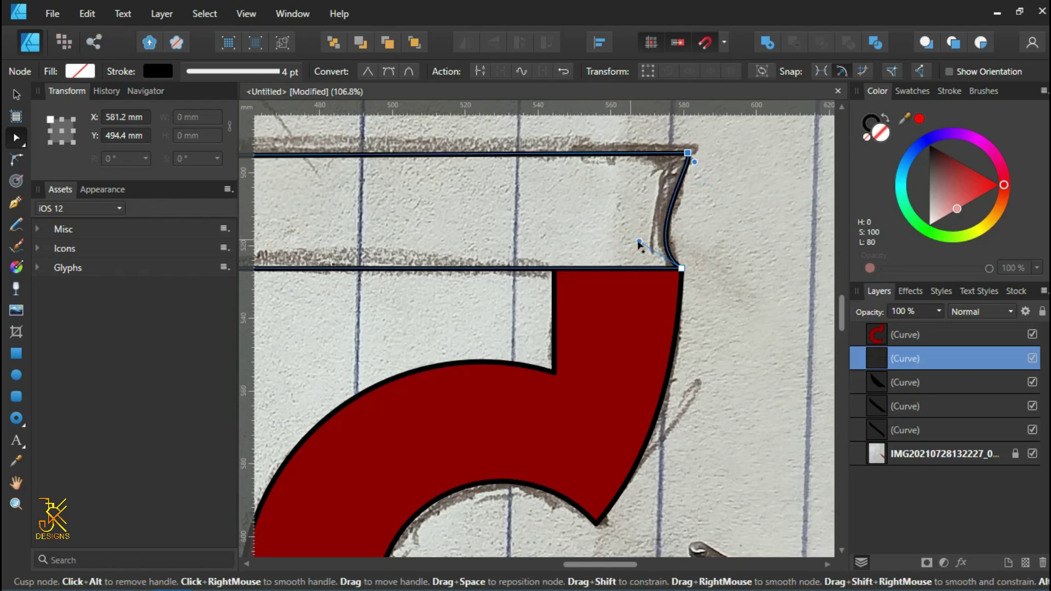
{"action": "scroll", "coordinate": [639, 245], "scroll_direction": "down", "scroll_amount": 5}
{"action": "scroll", "coordinate": [430, 283], "scroll_direction": "up", "scroll_amount": 5}
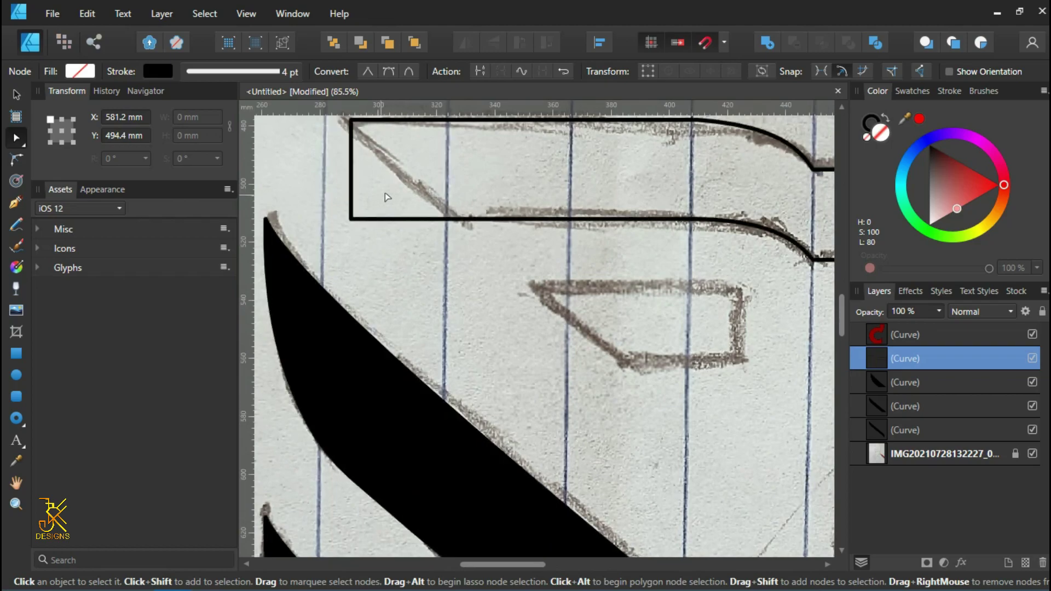
Step: Add a node on the bar's bottom edge, delete the bottom-left corner to slant it, and fill black
{"action": "left_click", "coordinate": [515, 278]}
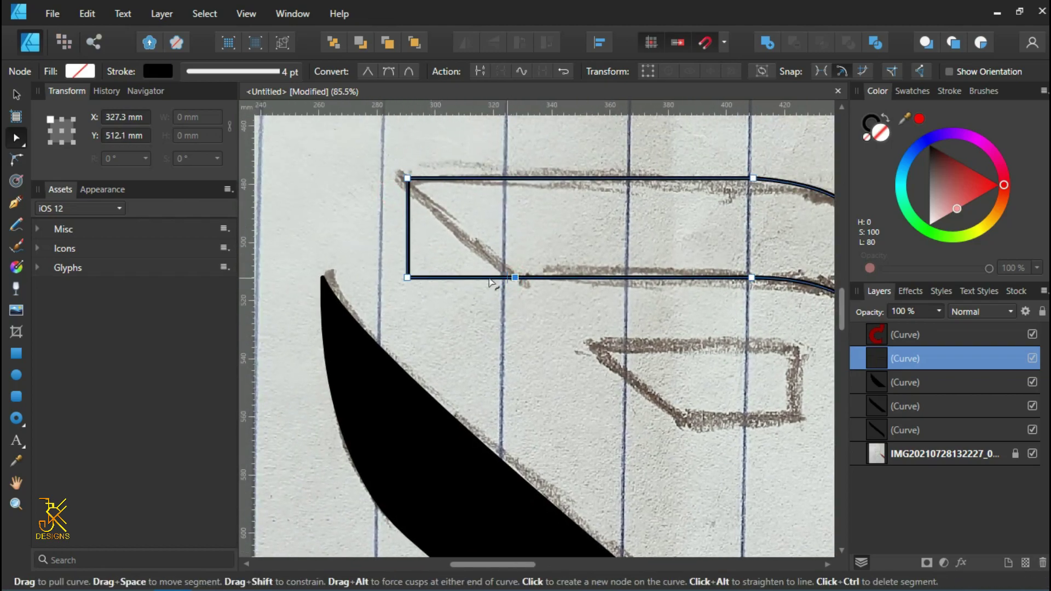
{"action": "key", "text": "Delete"}
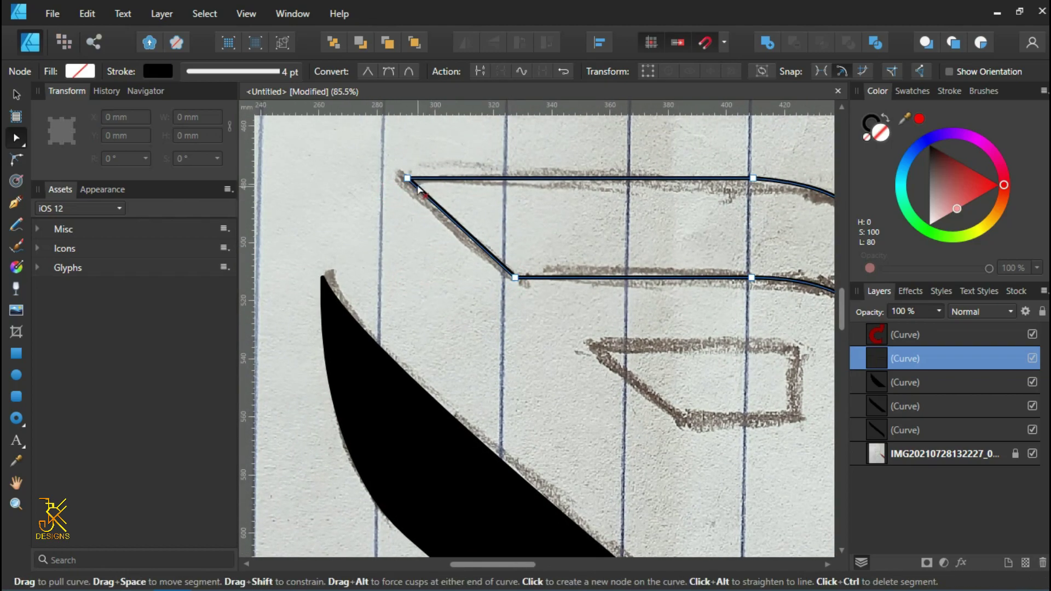
{"action": "scroll", "coordinate": [408, 207], "scroll_direction": "up", "scroll_amount": 1}
{"action": "scroll", "coordinate": [405, 201], "scroll_direction": "down", "scroll_amount": 2}
{"action": "scroll", "coordinate": [405, 201], "scroll_direction": "down", "scroll_amount": 2}
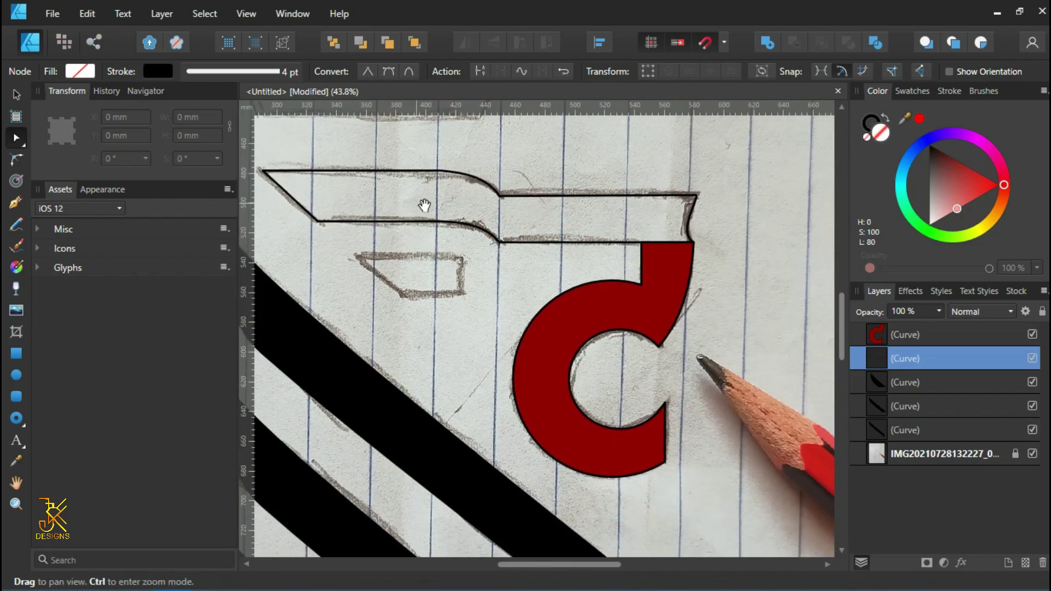
{"action": "scroll", "coordinate": [405, 201], "scroll_direction": "down", "scroll_amount": 2}
{"action": "left_click_drag", "start_coordinate": [963, 204], "coordinate": [930, 147]}
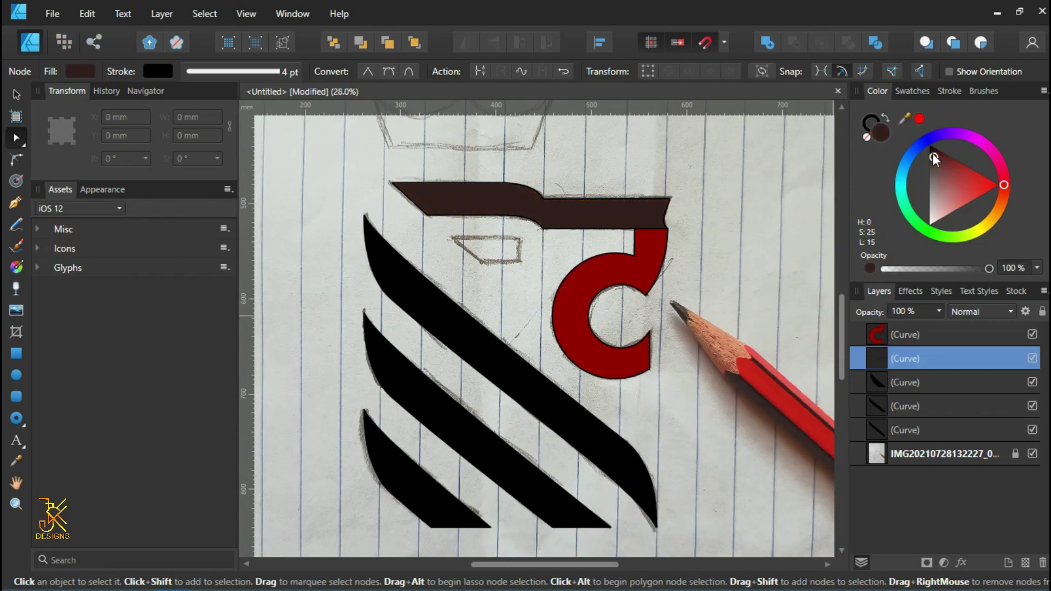
Step: Merge the red hook and black top bar into one shape with Add
{"action": "left_click", "coordinate": [902, 335]}
{"action": "left_click", "coordinate": [899, 357], "text": "shift"}
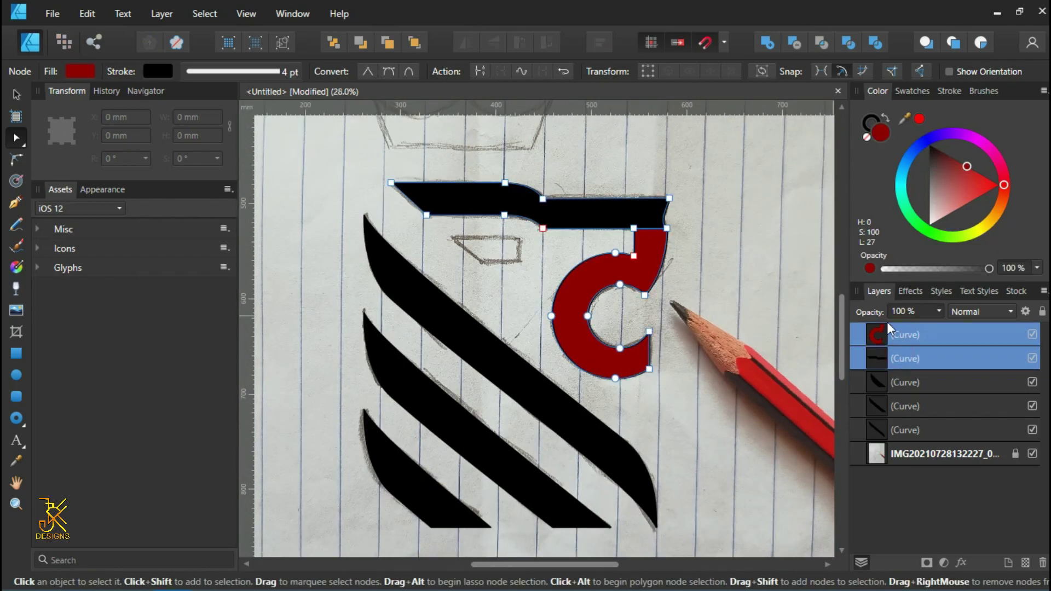
{"action": "left_click", "coordinate": [768, 42]}
{"action": "left_click", "coordinate": [741, 179]}
Step: Place two horizontal guides along the top and bottom of the sketched parallelogram
{"action": "scroll", "coordinate": [742, 179], "scroll_direction": "up", "scroll_amount": 1}
{"action": "scroll", "coordinate": [567, 182], "scroll_direction": "up", "scroll_amount": 1}
{"action": "scroll", "coordinate": [591, 212], "scroll_direction": "up", "scroll_amount": 1}
{"action": "mouse_move", "coordinate": [533, 105]}
{"action": "left_mouse_down"}
{"action": "mouse_move", "coordinate": [537, 273]}
{"action": "mouse_move", "coordinate": [531, 255]}
{"action": "left_mouse_up"}
{"action": "left_click_drag", "start_coordinate": [560, 109], "coordinate": [567, 301]}
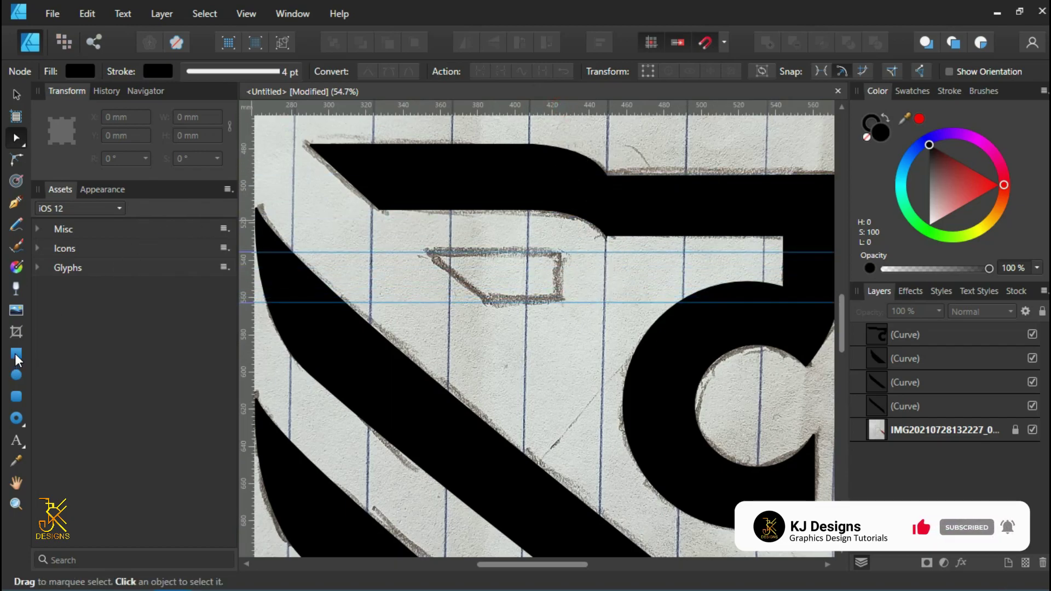
{"action": "left_click", "coordinate": [16, 355]}
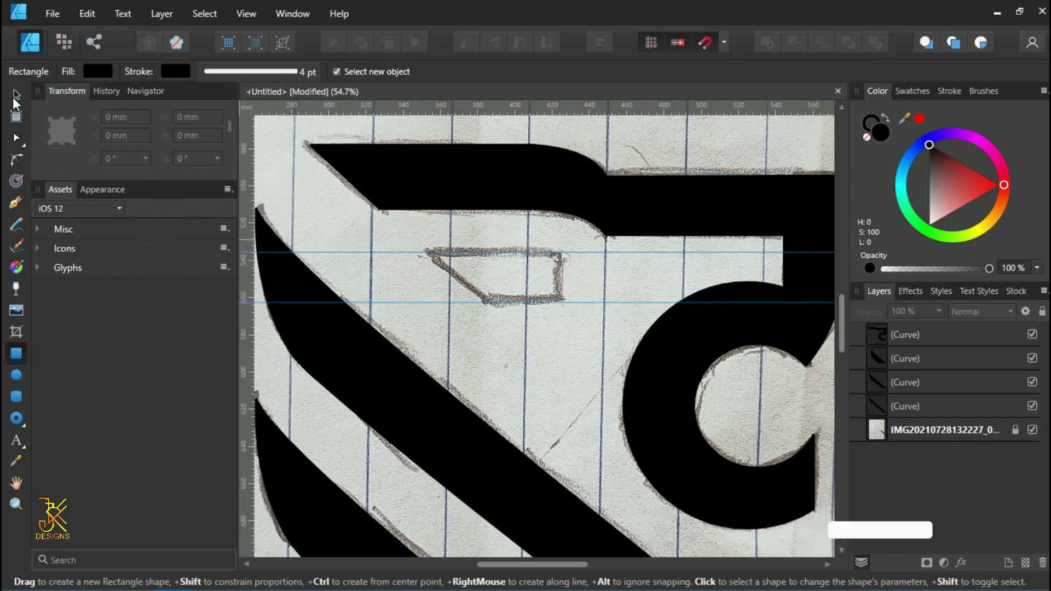
Step: Add vertical guides at the parallelogram's ends and draw an unfilled rectangle between the four guides
{"action": "left_click", "coordinate": [16, 95]}
{"action": "left_click_drag", "start_coordinate": [244, 281], "coordinate": [561, 304]}
{"action": "left_click_drag", "start_coordinate": [243, 253], "coordinate": [430, 257]}
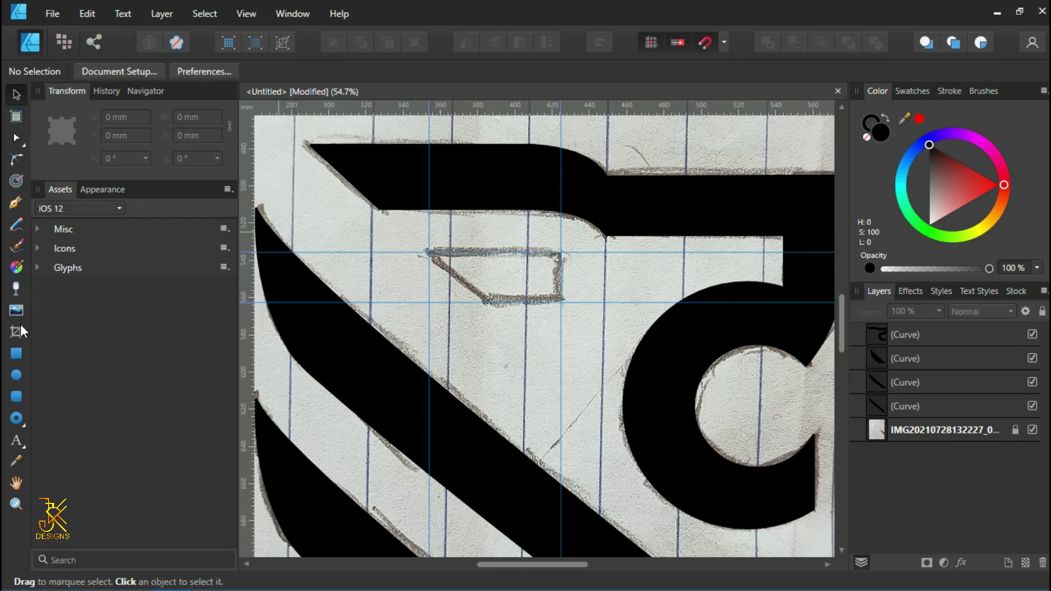
{"action": "left_click", "coordinate": [16, 353]}
{"action": "left_click_drag", "start_coordinate": [429, 252], "coordinate": [560, 303]}
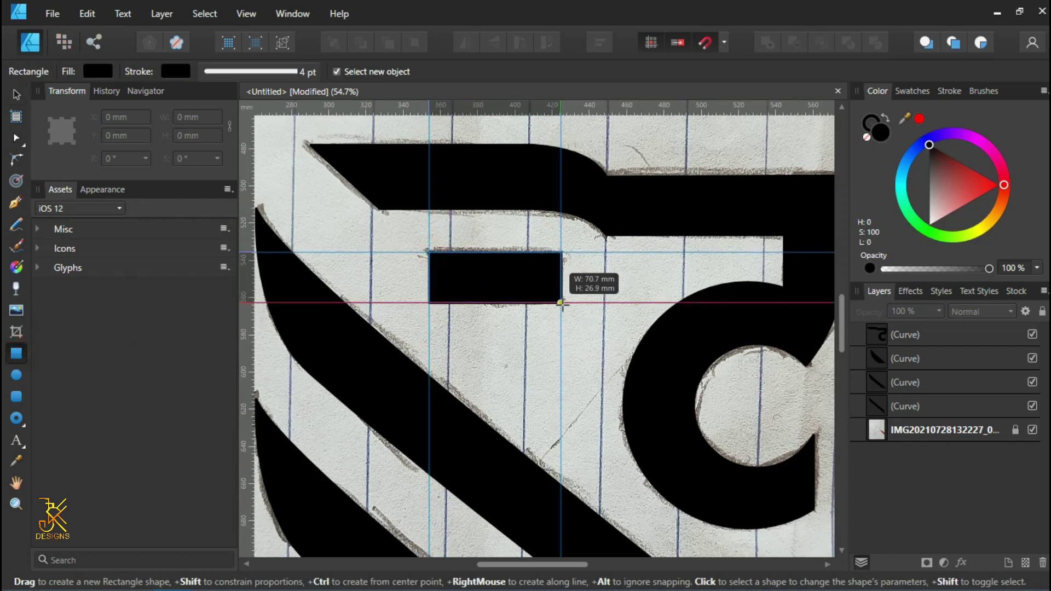
{"action": "left_click", "coordinate": [101, 71]}
{"action": "left_click", "coordinate": [245, 99]}
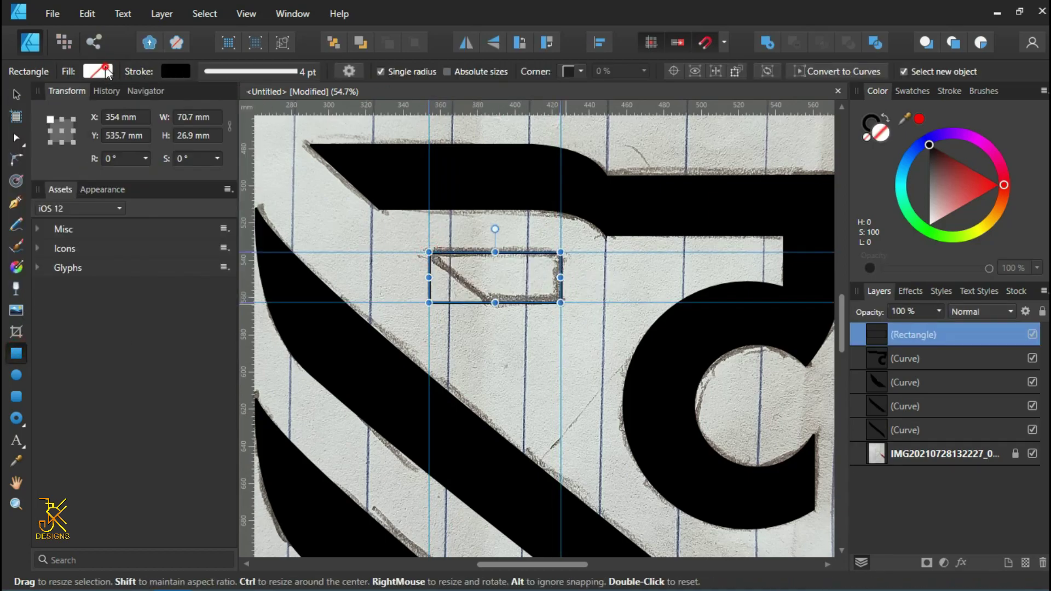
Step: Convert the rectangle to curves, delete its bottom-left node to slant it, and fill it black
{"action": "right_click", "coordinate": [943, 337]}
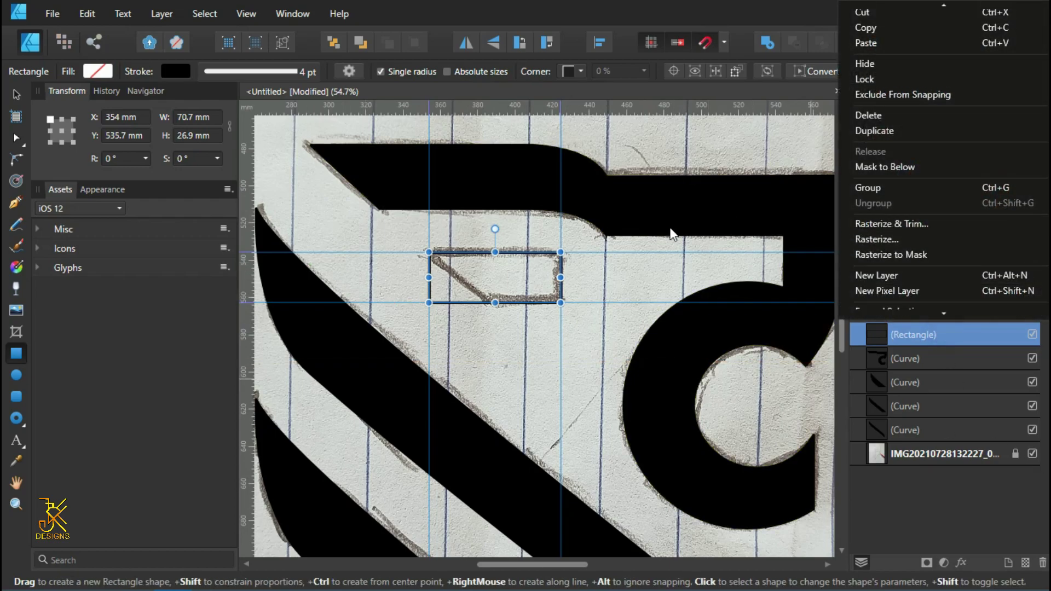
{"action": "right_click", "coordinate": [511, 267]}
{"action": "left_click", "coordinate": [542, 454]}
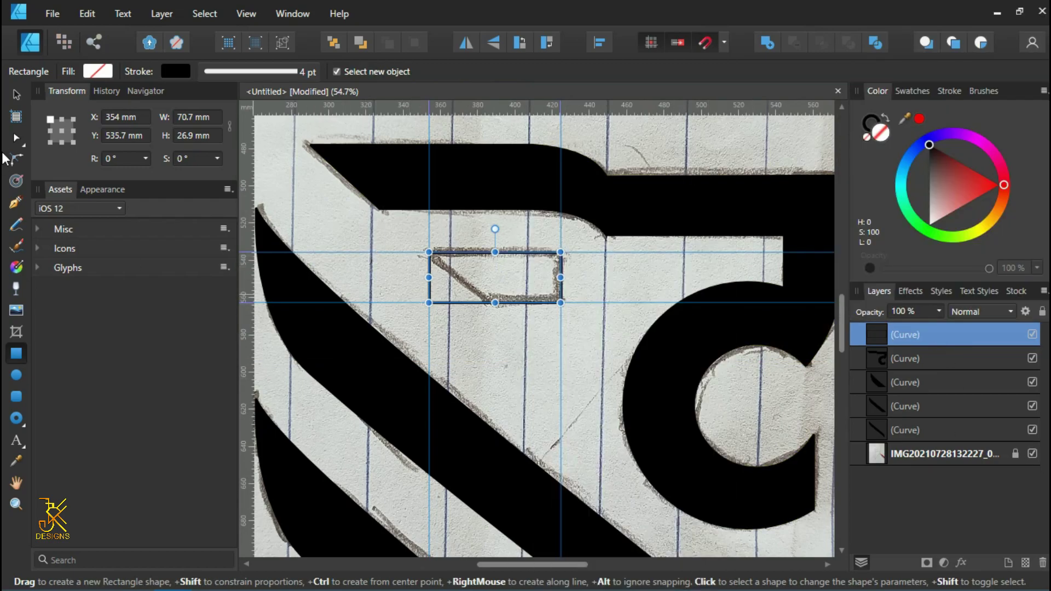
{"action": "key", "text": "a"}
{"action": "scroll", "coordinate": [481, 284], "scroll_direction": "up", "scroll_amount": 3}
{"action": "left_click", "coordinate": [494, 320]}
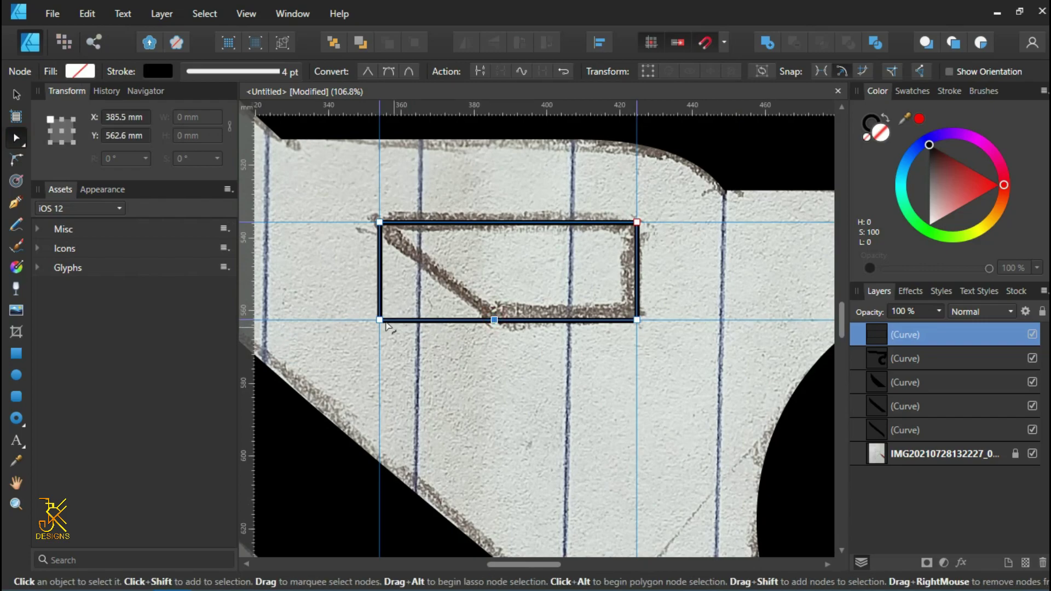
{"action": "key", "text": "Delete"}
{"action": "scroll", "coordinate": [441, 253], "scroll_direction": "down", "scroll_amount": 3}
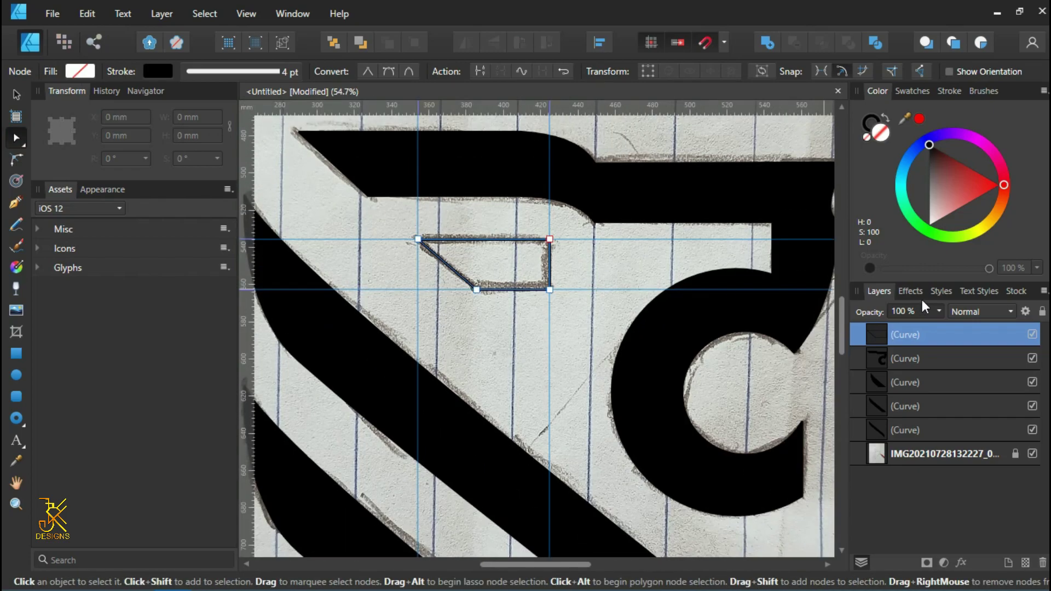
{"action": "left_click", "coordinate": [920, 121]}
Step: Move a horizontal guide up to the crown sketch
{"action": "key", "text": "v"}
{"action": "scroll", "coordinate": [598, 276], "scroll_direction": "down", "scroll_amount": 5}
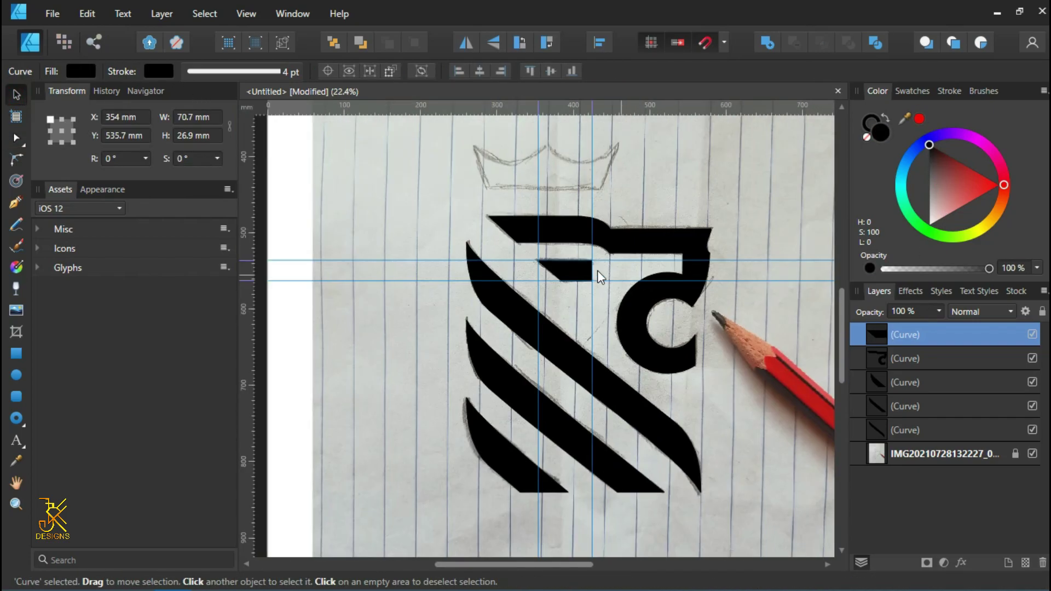
{"action": "scroll", "coordinate": [645, 254], "scroll_direction": "up", "scroll_amount": 3}
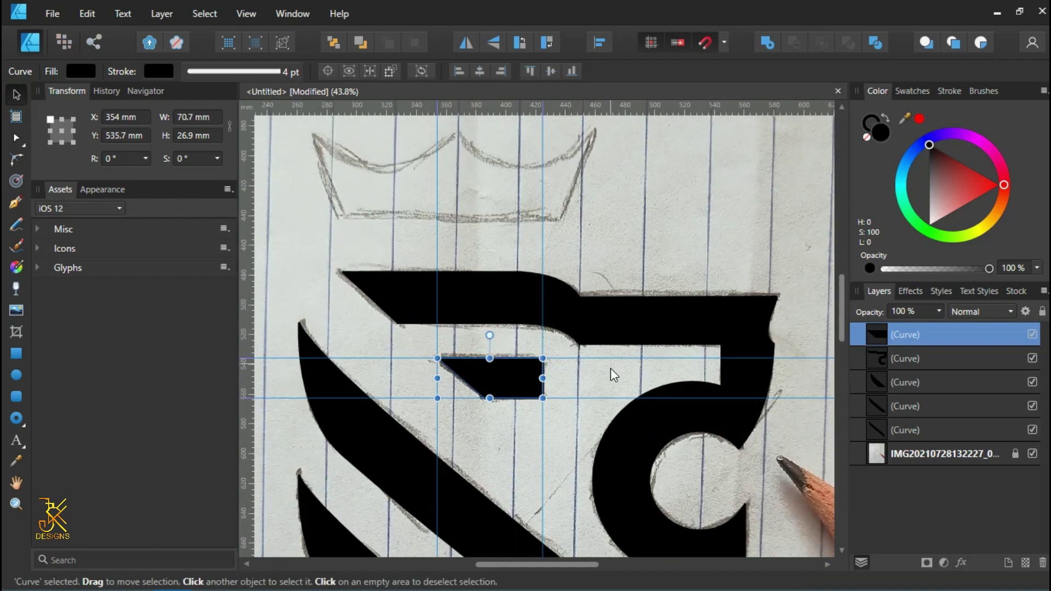
{"action": "left_click_drag", "start_coordinate": [612, 359], "coordinate": [561, 218]}
Step: Reposition the guides to frame the crown sketch's top and left side
{"action": "scroll", "coordinate": [564, 334], "scroll_direction": "down", "scroll_amount": 4}
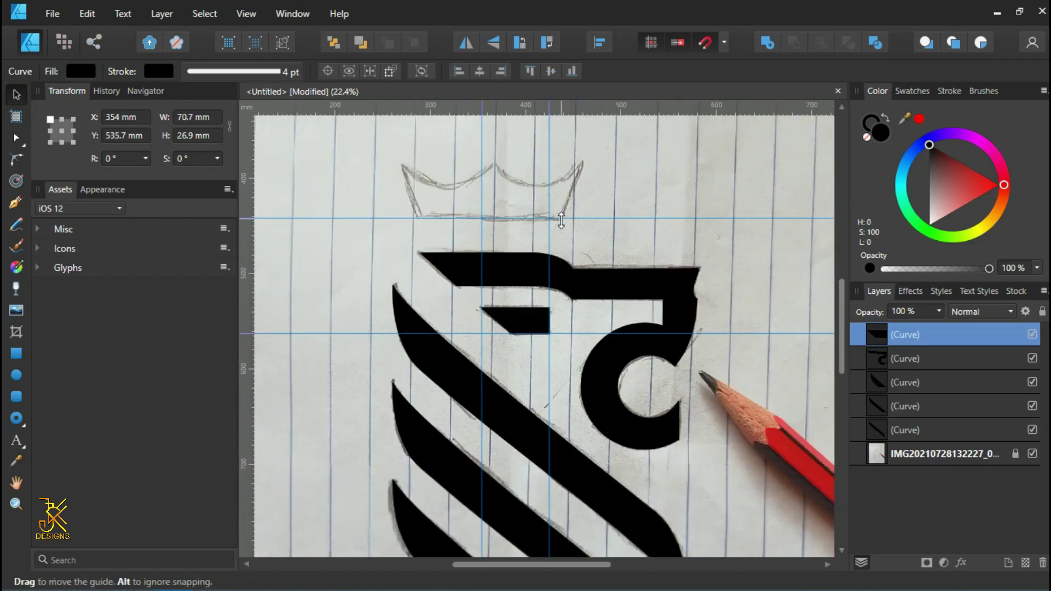
{"action": "left_click_drag", "start_coordinate": [587, 363], "coordinate": [579, 253]}
{"action": "scroll", "coordinate": [553, 252], "scroll_direction": "up", "scroll_amount": 4}
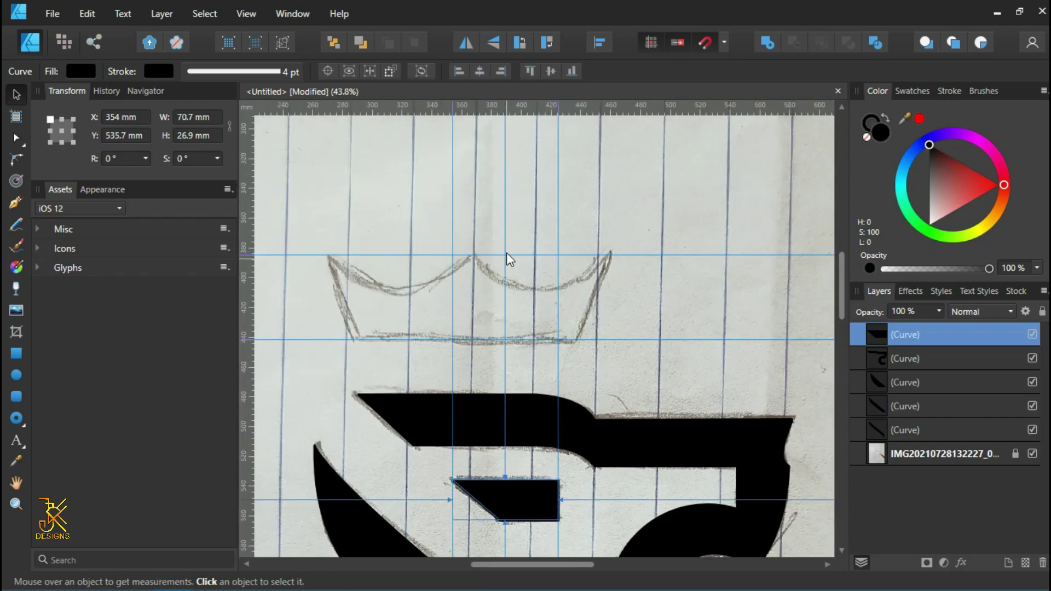
{"action": "left_click_drag", "start_coordinate": [368, 198], "coordinate": [544, 219]}
{"action": "left_click_drag", "start_coordinate": [627, 219], "coordinate": [502, 222]}
{"action": "mouse_move", "coordinate": [793, 242]}
{"action": "left_mouse_down"}
{"action": "mouse_move", "coordinate": [576, 239]}
{"action": "mouse_move", "coordinate": [588, 234]}
{"action": "left_mouse_up"}
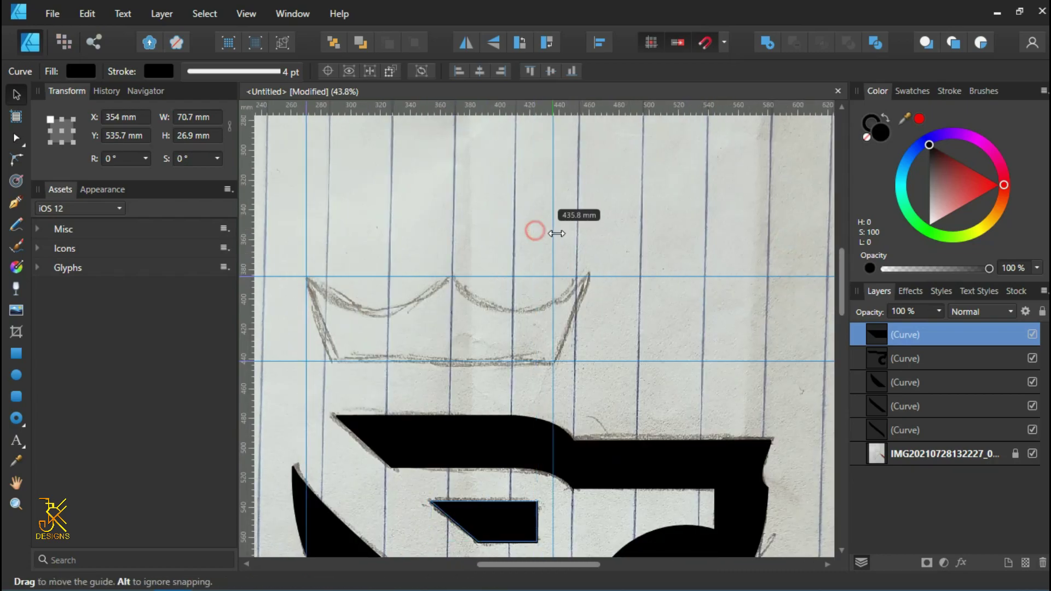
{"action": "scroll", "coordinate": [535, 255], "scroll_direction": "down", "scroll_amount": 2}
{"action": "left_click_drag", "start_coordinate": [535, 254], "coordinate": [591, 242]}
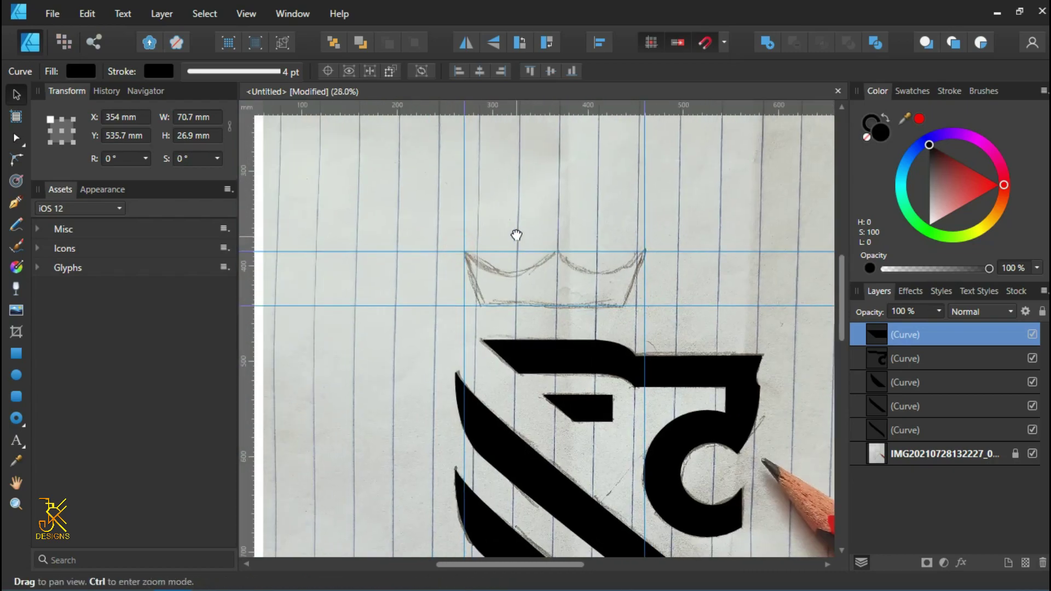
Step: Draw an unfilled rectangle over the crown sketch and convert it to curves
{"action": "left_click", "coordinate": [16, 354]}
{"action": "scroll", "coordinate": [484, 257], "scroll_direction": "up", "scroll_amount": 2}
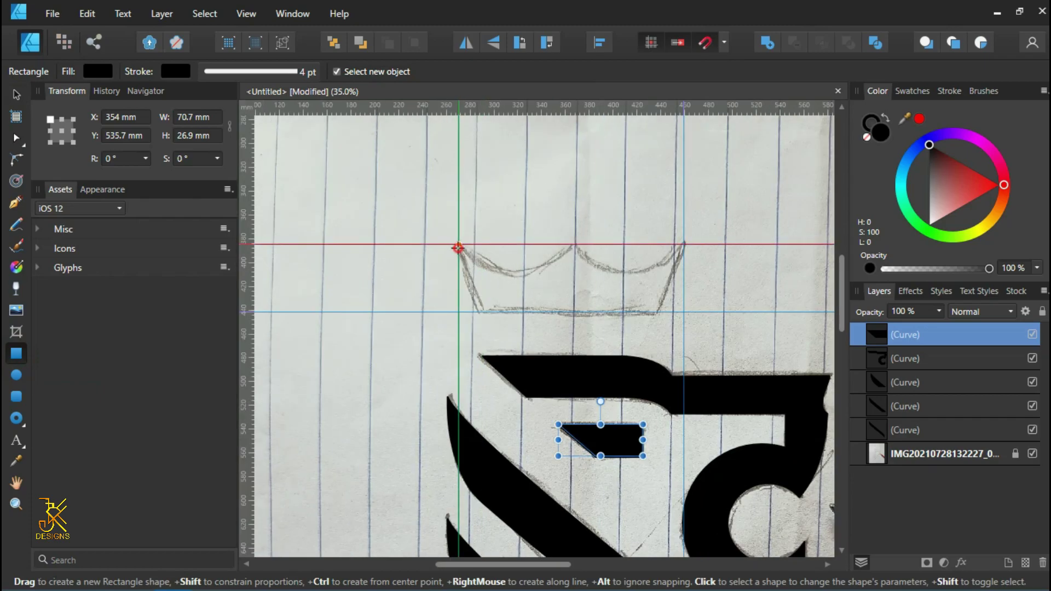
{"action": "left_click_drag", "start_coordinate": [458, 244], "coordinate": [684, 312]}
{"action": "left_click", "coordinate": [104, 71]}
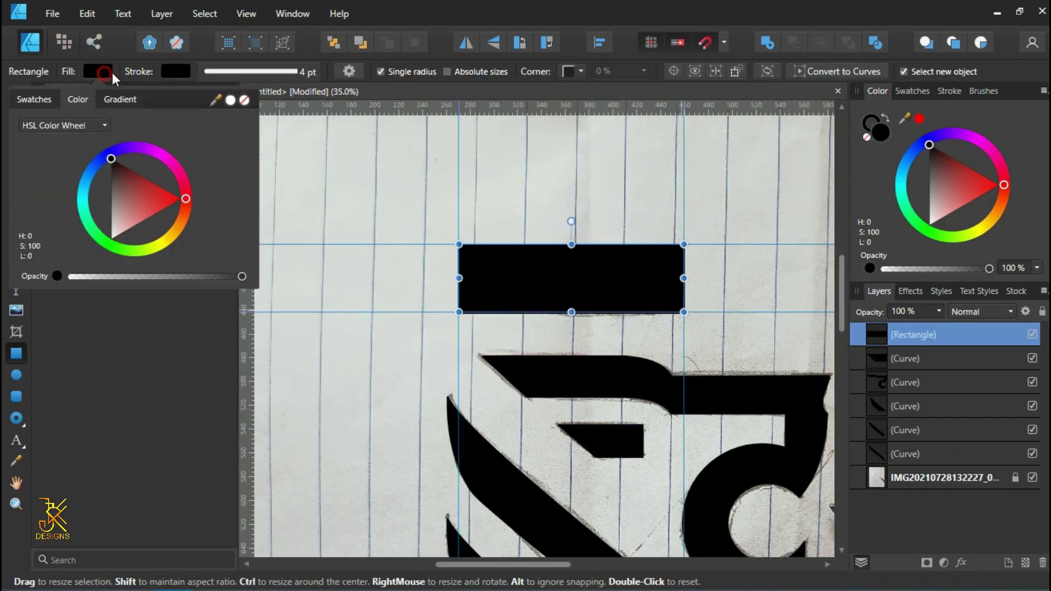
{"action": "left_click", "coordinate": [244, 100]}
{"action": "left_click", "coordinate": [332, 204]}
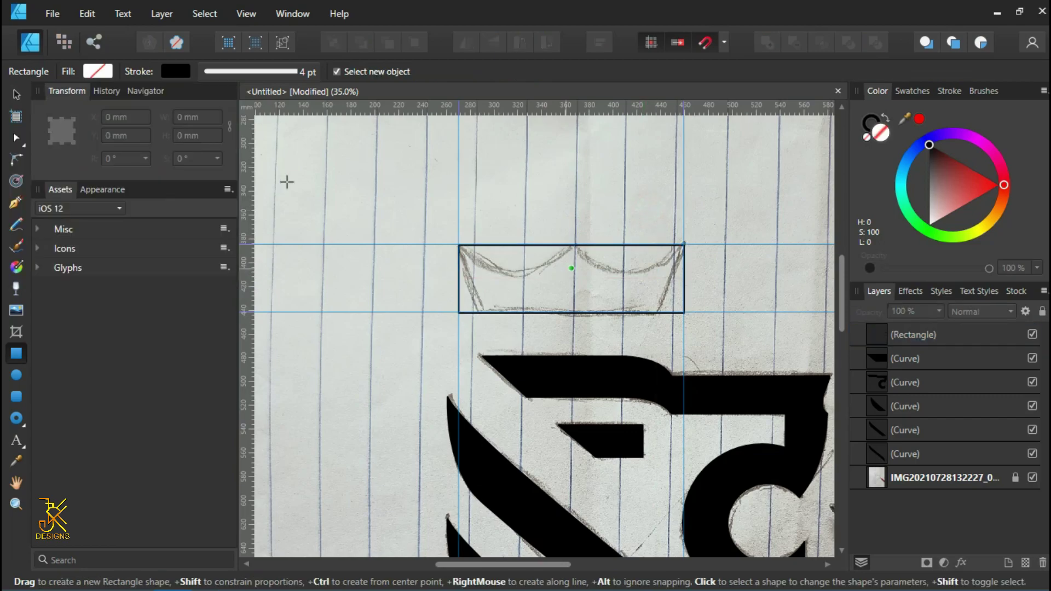
{"action": "left_click", "coordinate": [20, 94]}
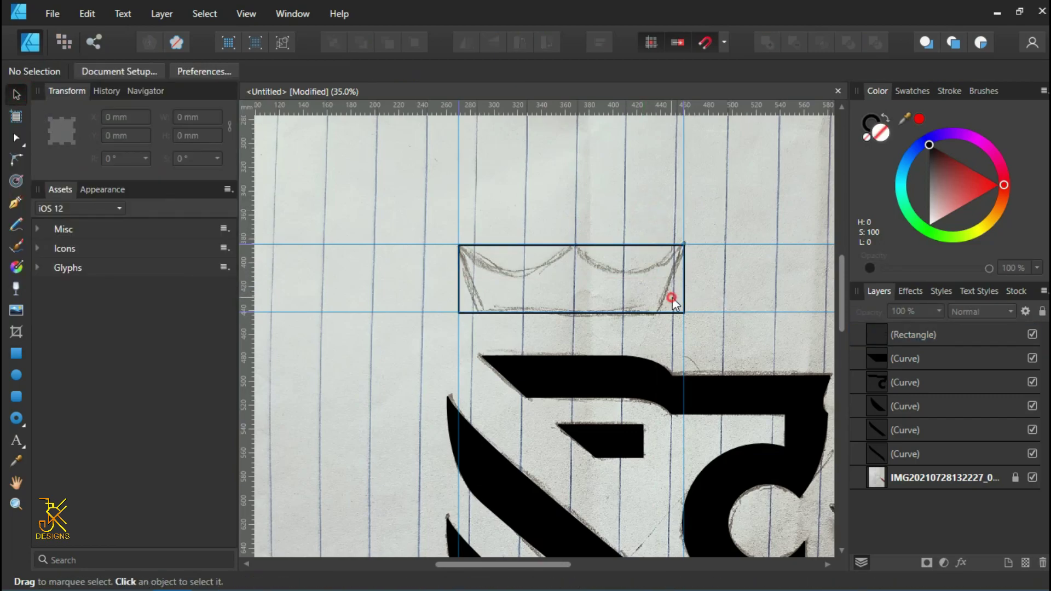
{"action": "left_click", "coordinate": [543, 257]}
{"action": "right_click", "coordinate": [543, 258]}
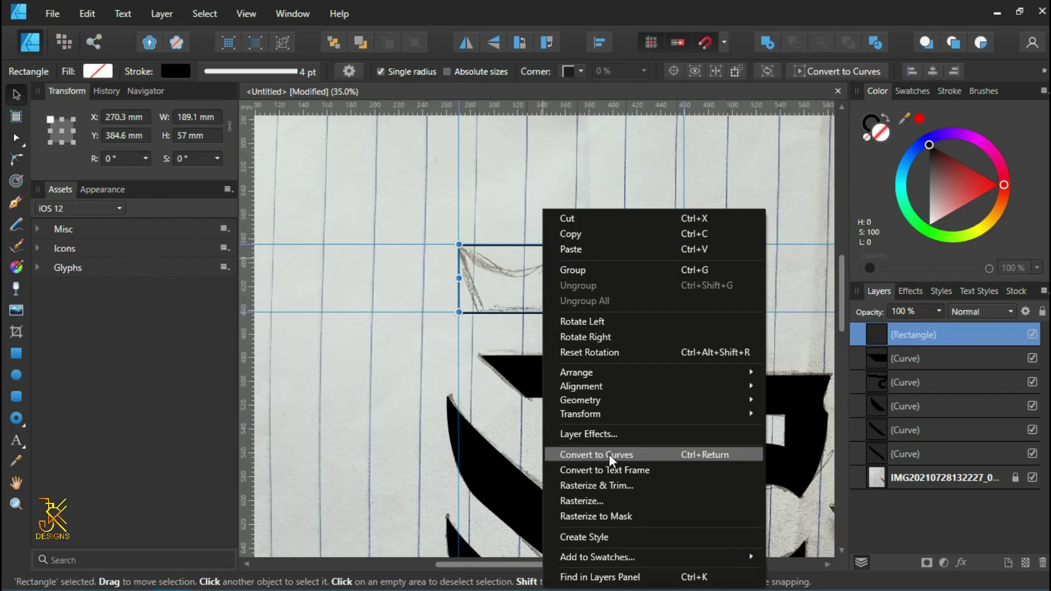
{"action": "left_click", "coordinate": [609, 452]}
Step: Move both bottom corner nodes inward to slant the crown's sides
{"action": "left_click", "coordinate": [20, 137]}
{"action": "scroll", "coordinate": [507, 290], "scroll_direction": "up", "scroll_amount": 3}
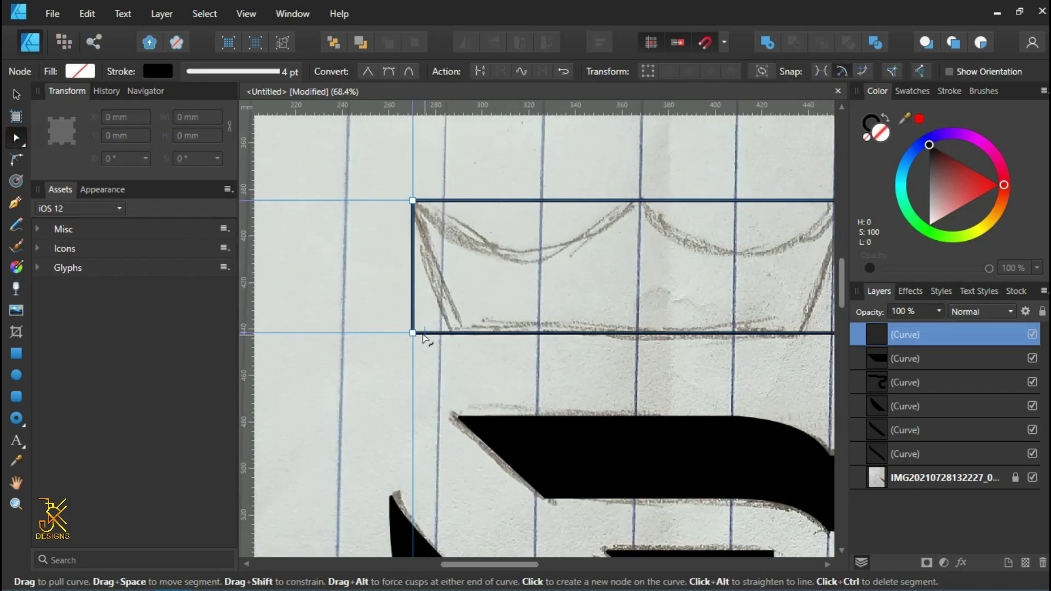
{"action": "left_click_drag", "start_coordinate": [414, 332], "coordinate": [452, 333]}
{"action": "left_click_drag", "start_coordinate": [766, 304], "coordinate": [672, 305]}
{"action": "left_click", "coordinate": [753, 332]}
{"action": "left_click_drag", "start_coordinate": [719, 334], "coordinate": [697, 334]}
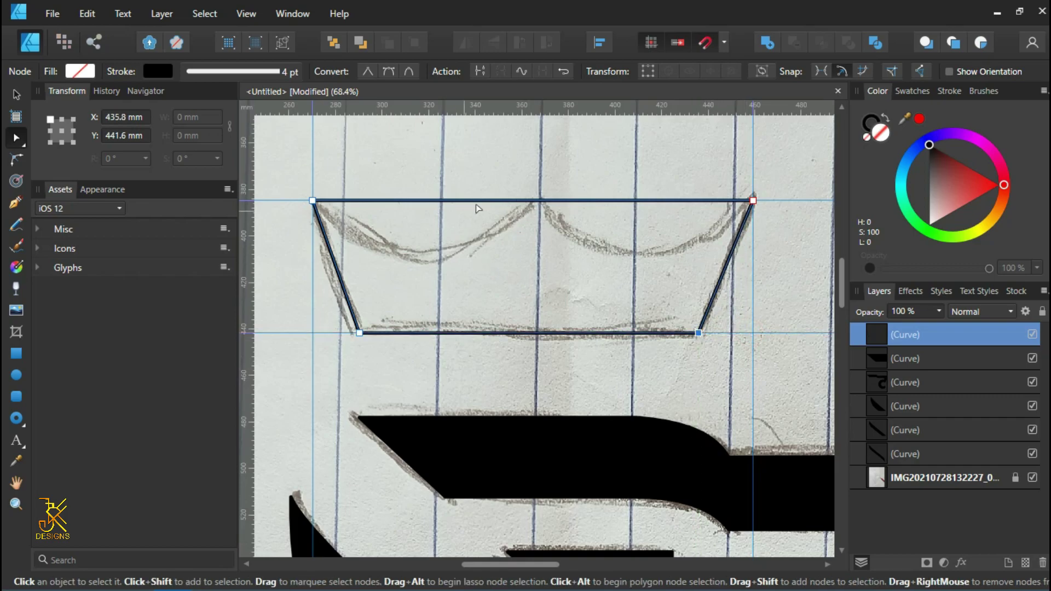
Step: Add a top-middle node, bend both top segments down into dips, and fill the crown black
{"action": "left_click", "coordinate": [540, 203]}
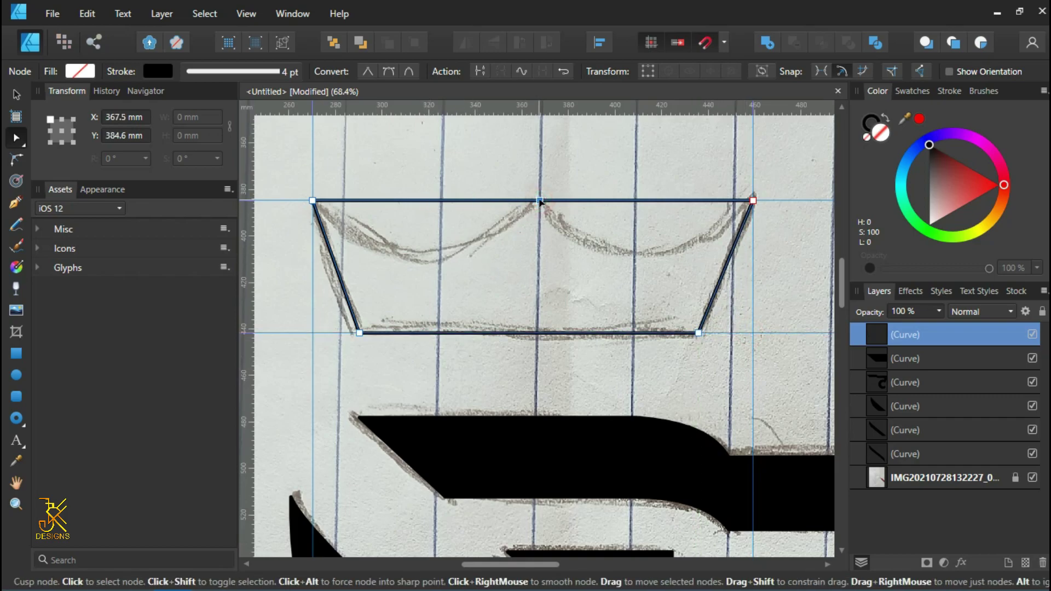
{"action": "left_click", "coordinate": [441, 222]}
{"action": "scroll", "coordinate": [460, 219], "scroll_direction": "down", "scroll_amount": 2}
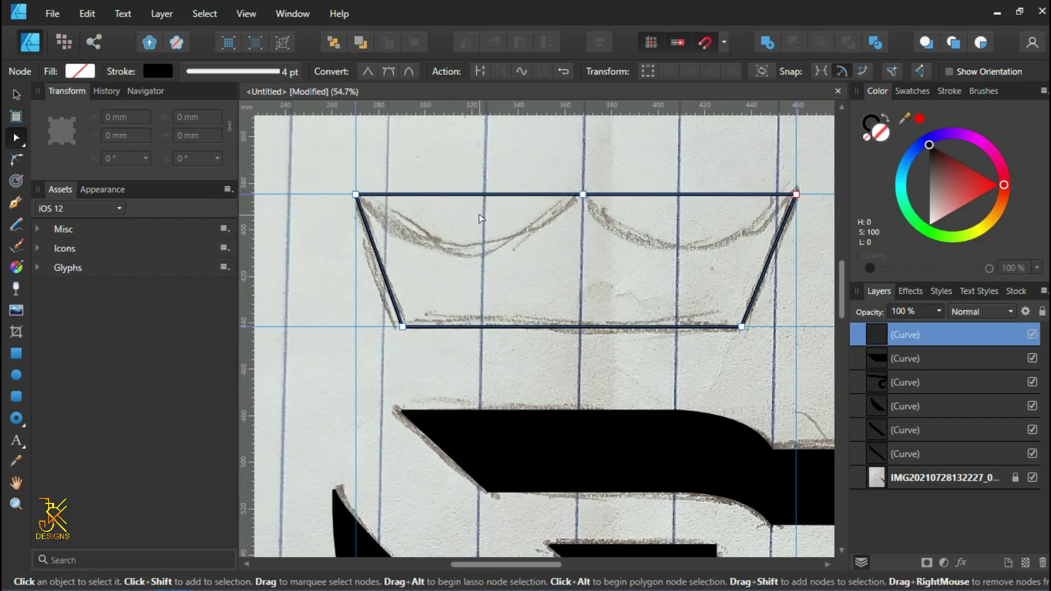
{"action": "left_click_drag", "start_coordinate": [465, 199], "coordinate": [468, 250]}
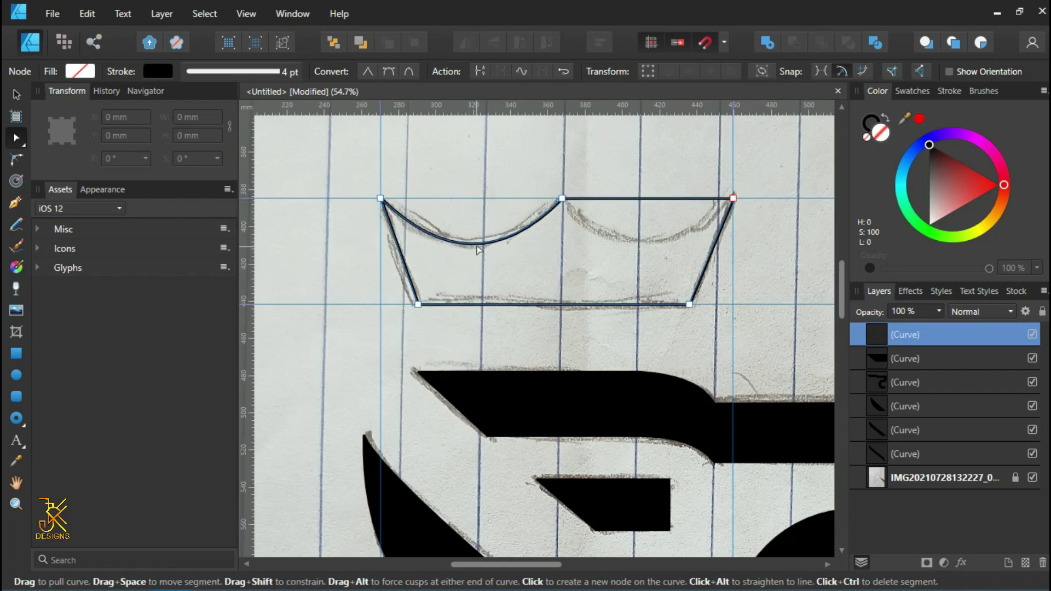
{"action": "left_click_drag", "start_coordinate": [644, 199], "coordinate": [645, 241]}
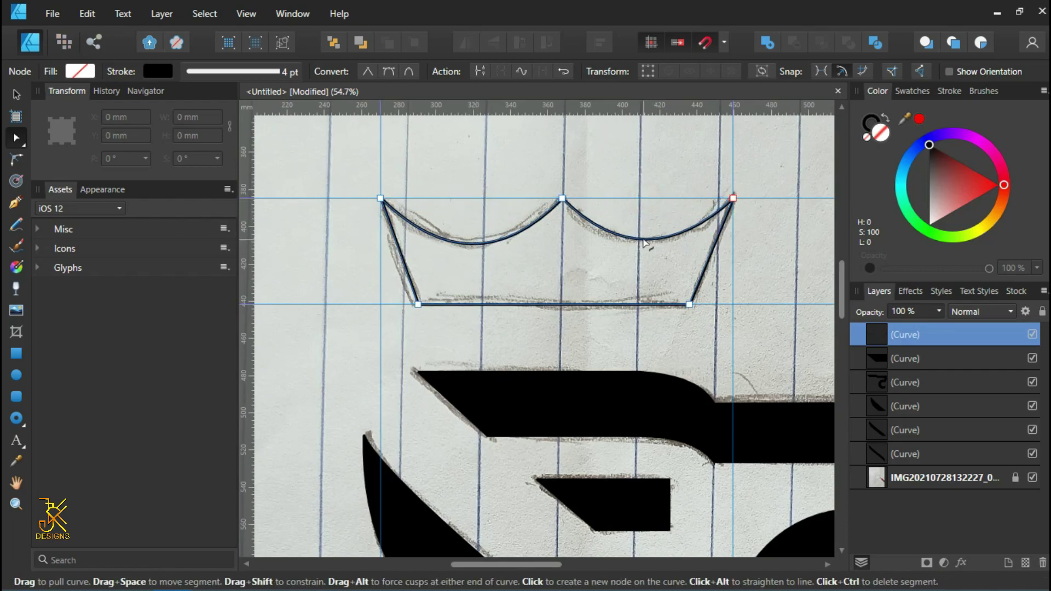
{"action": "scroll", "coordinate": [728, 241], "scroll_direction": "down", "scroll_amount": 4}
{"action": "left_click_drag", "start_coordinate": [931, 197], "coordinate": [931, 120]}
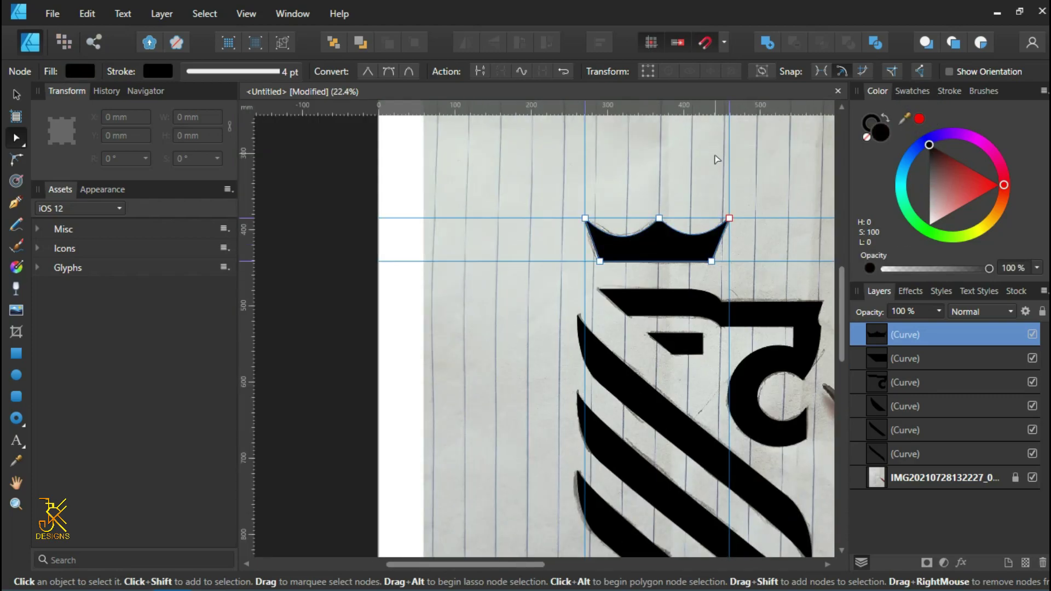
{"action": "scroll", "coordinate": [715, 157], "scroll_direction": "down", "scroll_amount": 1}
Step: Remove all guides and move the sketch photo off to the left of the page
{"action": "key", "text": "v"}
{"action": "scroll", "coordinate": [675, 176], "scroll_direction": "down", "scroll_amount": 2}
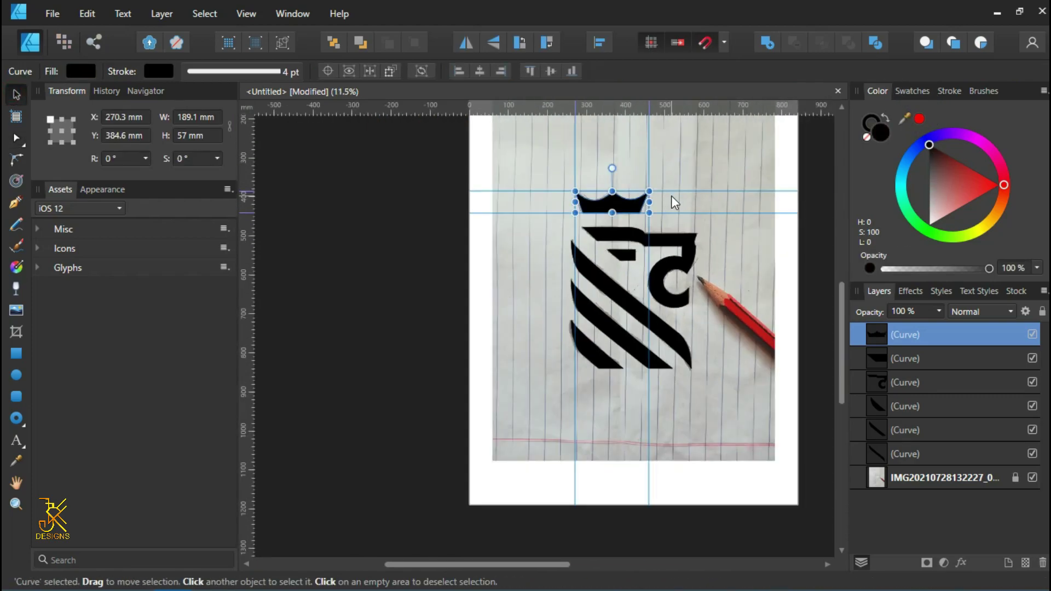
{"action": "mouse_move", "coordinate": [694, 284]}
{"action": "left_mouse_down"}
{"action": "mouse_move", "coordinate": [694, 303]}
{"action": "mouse_move", "coordinate": [694, 108]}
{"action": "left_mouse_up"}
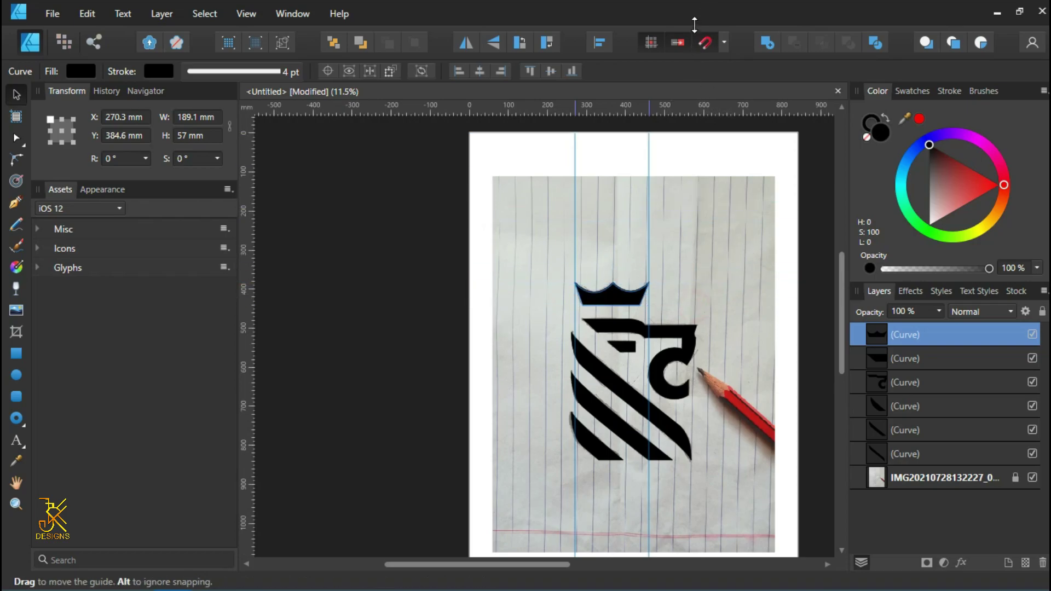
{"action": "left_click_drag", "start_coordinate": [648, 251], "coordinate": [644, 108]}
{"action": "left_click_drag", "start_coordinate": [573, 248], "coordinate": [19, 202]}
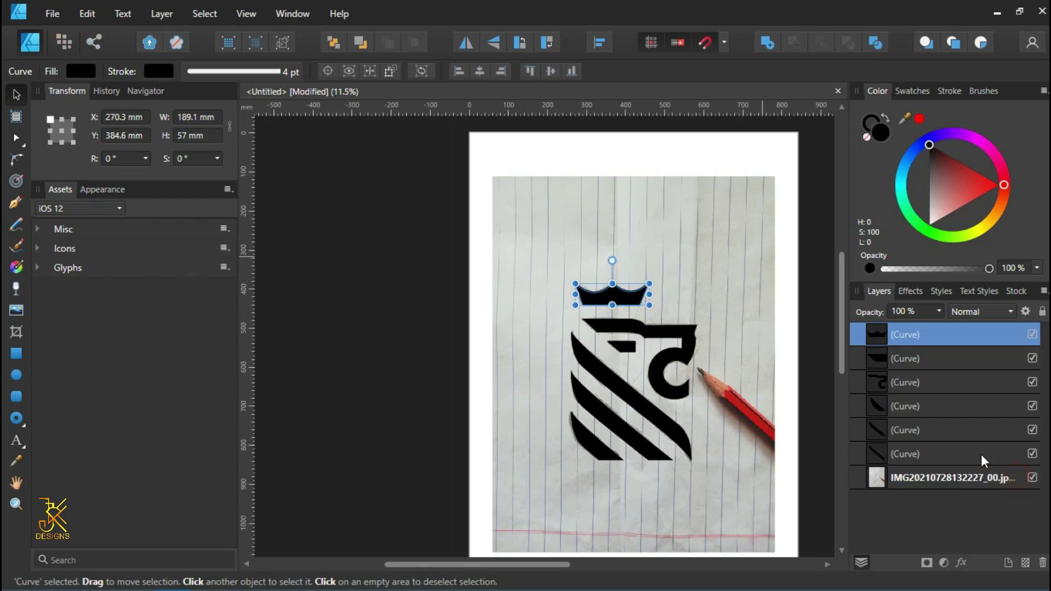
{"action": "left_click", "coordinate": [948, 479]}
{"action": "scroll", "coordinate": [669, 474], "scroll_direction": "down", "scroll_amount": 1}
{"action": "left_click_drag", "start_coordinate": [678, 460], "coordinate": [425, 439]}
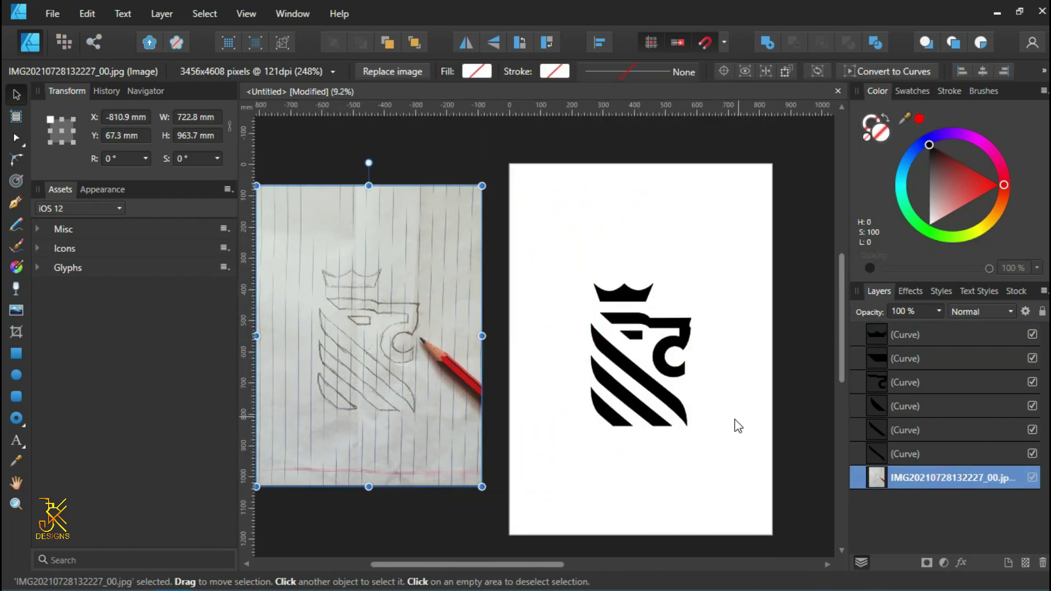
Step: Centre the six logo shapes on the page and draw a rectangle covering the whole page
{"action": "left_click_drag", "start_coordinate": [734, 419], "coordinate": [683, 378]}
{"action": "left_click_drag", "start_coordinate": [514, 203], "coordinate": [701, 441]}
{"action": "left_click_drag", "start_coordinate": [657, 330], "coordinate": [655, 310]}
{"action": "scroll", "coordinate": [655, 310], "scroll_direction": "down", "scroll_amount": 2}
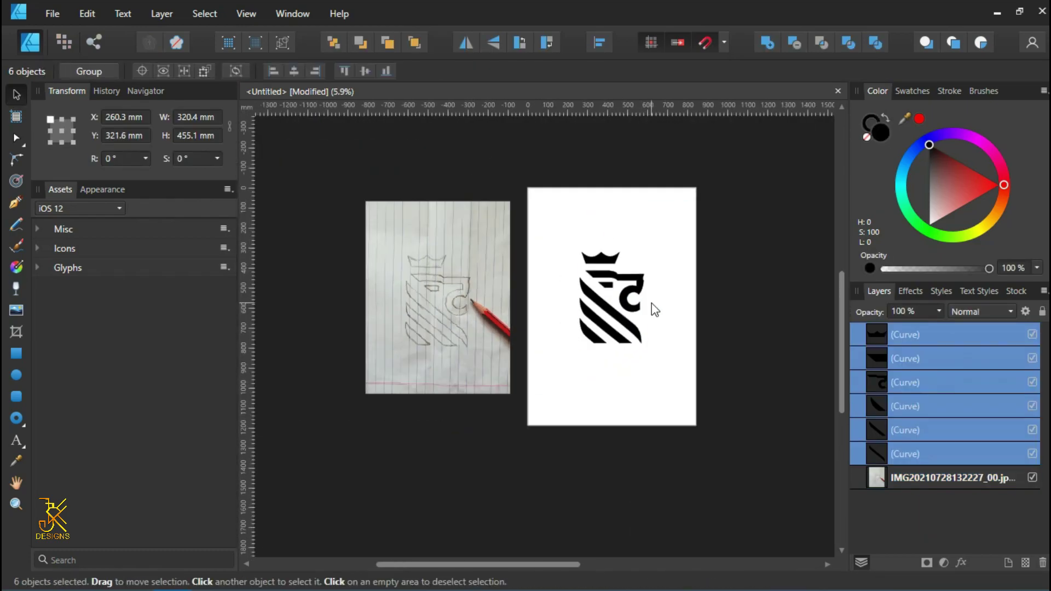
{"action": "left_click_drag", "start_coordinate": [604, 387], "coordinate": [632, 383]}
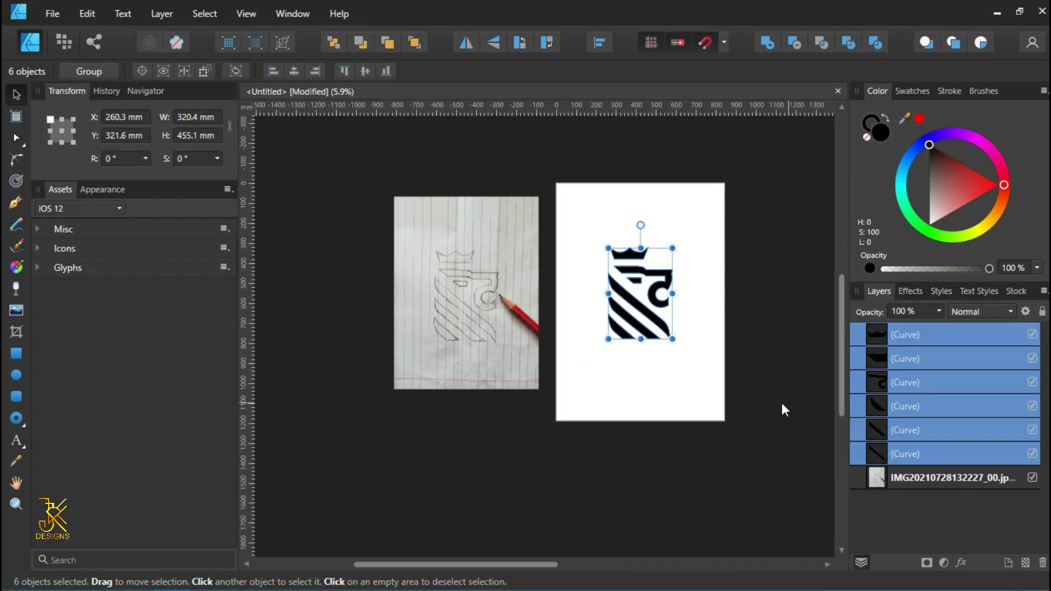
{"action": "left_click", "coordinate": [709, 402]}
{"action": "scroll", "coordinate": [704, 399], "scroll_direction": "up", "scroll_amount": 1}
{"action": "left_click_drag", "start_coordinate": [685, 370], "coordinate": [656, 390]}
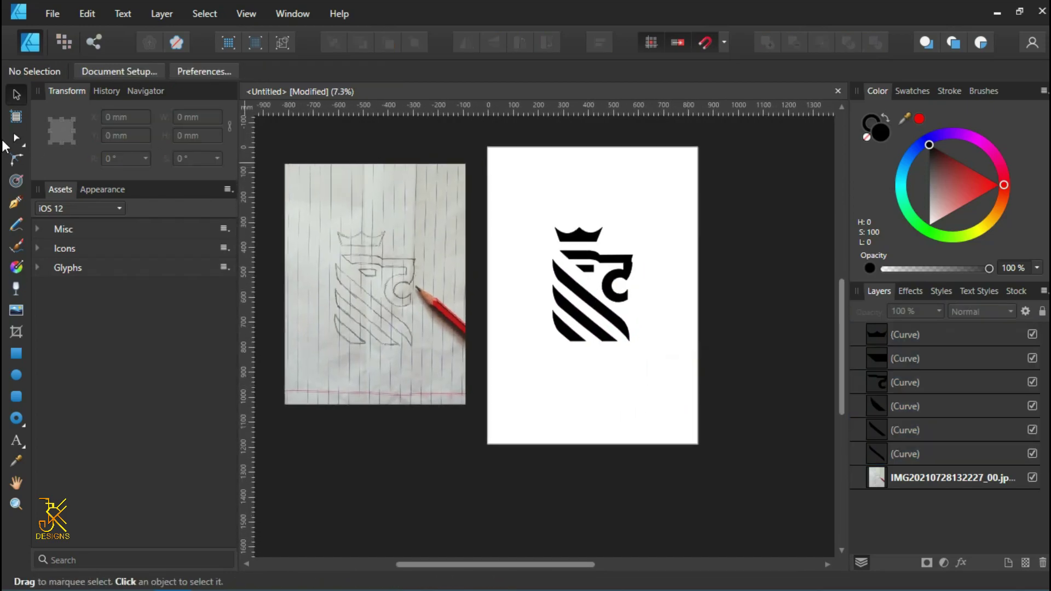
{"action": "left_click", "coordinate": [18, 357]}
{"action": "left_click_drag", "start_coordinate": [472, 139], "coordinate": [723, 471]}
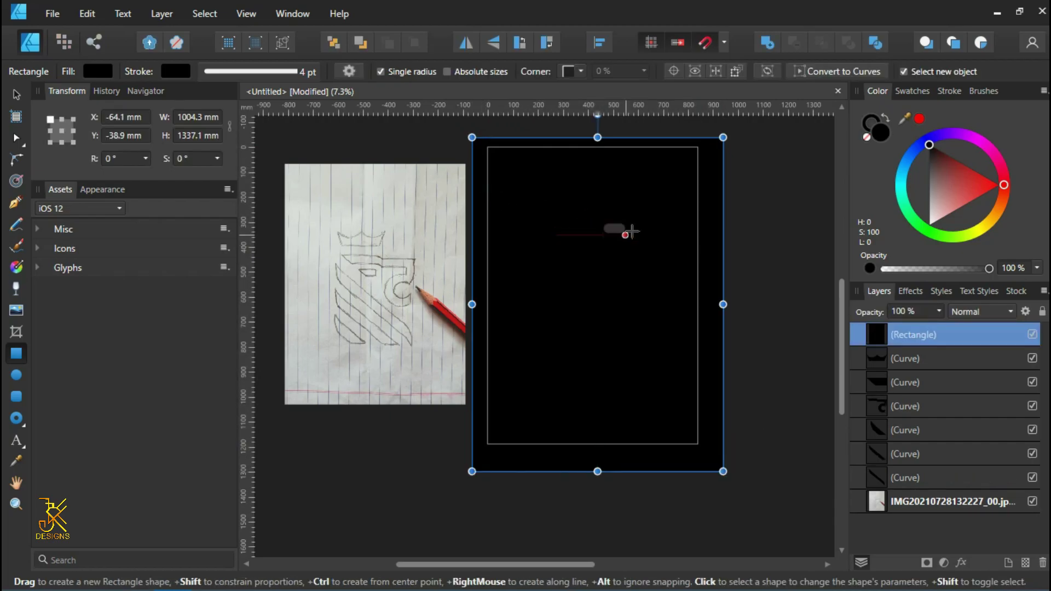
Step: Send the page-sized rectangle to the back and colour it red
{"action": "right_click", "coordinate": [640, 209]}
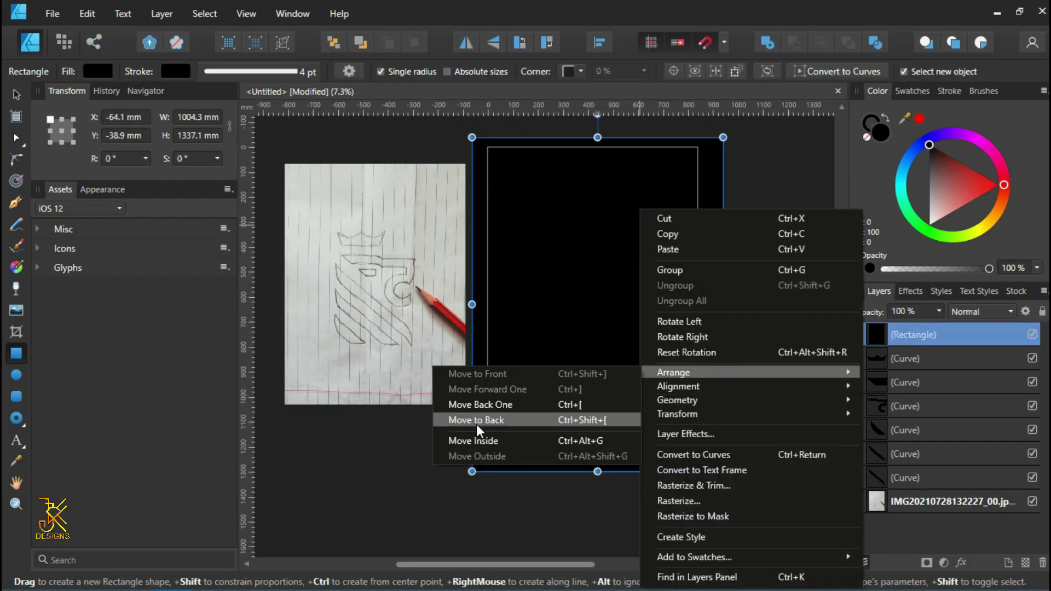
{"action": "left_click", "coordinate": [476, 422]}
{"action": "left_click", "coordinate": [16, 93]}
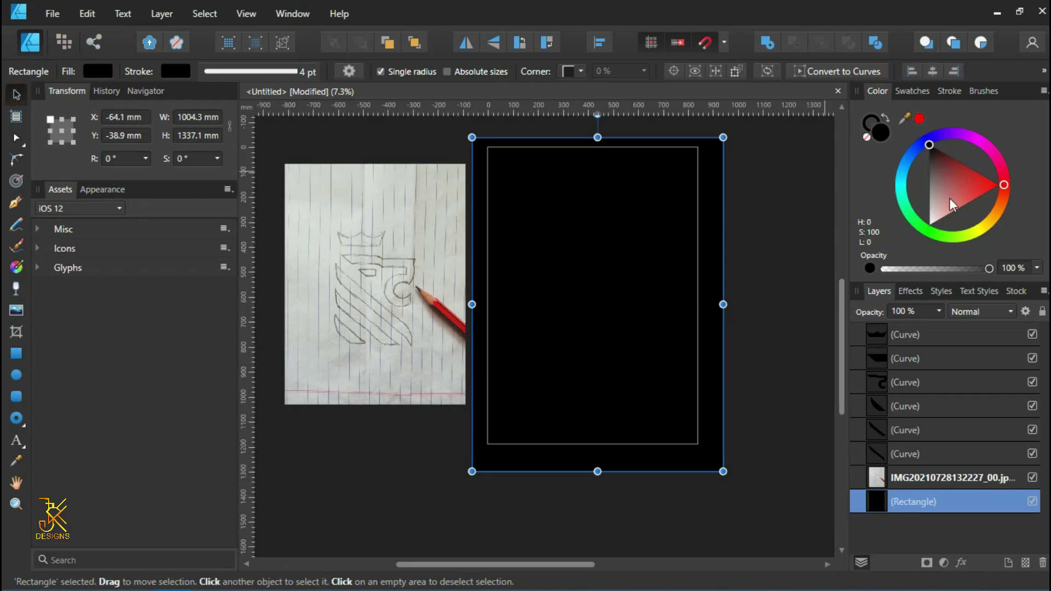
{"action": "left_click", "coordinate": [919, 119]}
{"action": "left_click", "coordinate": [750, 234]}
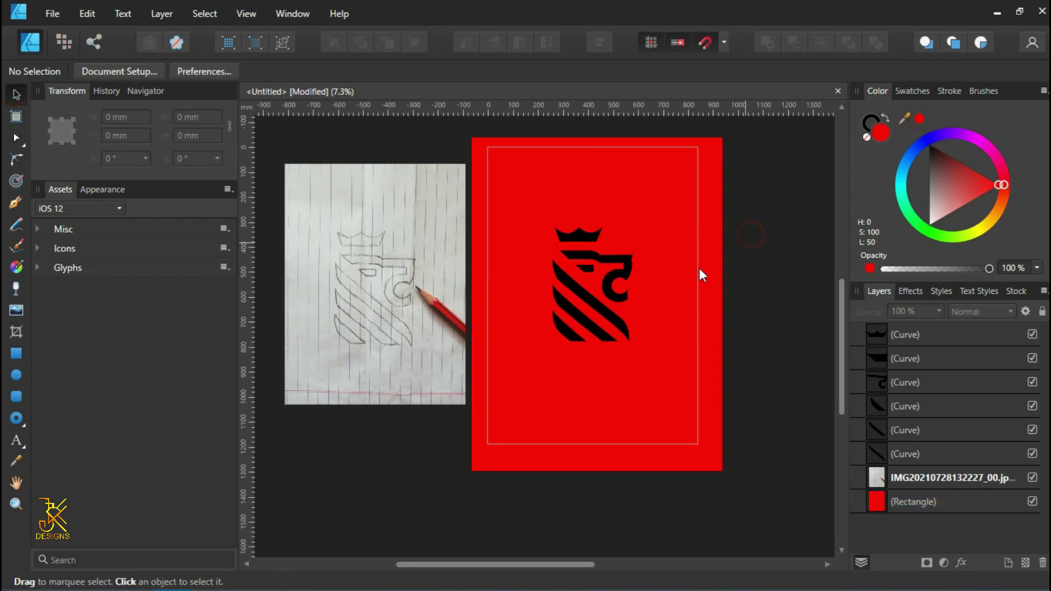
Step: Select all six logo curve layers together
{"action": "left_click", "coordinate": [901, 334]}
{"action": "left_click", "coordinate": [900, 358], "text": "shift"}
{"action": "left_click", "coordinate": [903, 382], "text": "shift"}
{"action": "left_click", "coordinate": [906, 406], "text": "shift"}
{"action": "left_click", "coordinate": [909, 429], "text": "shift"}
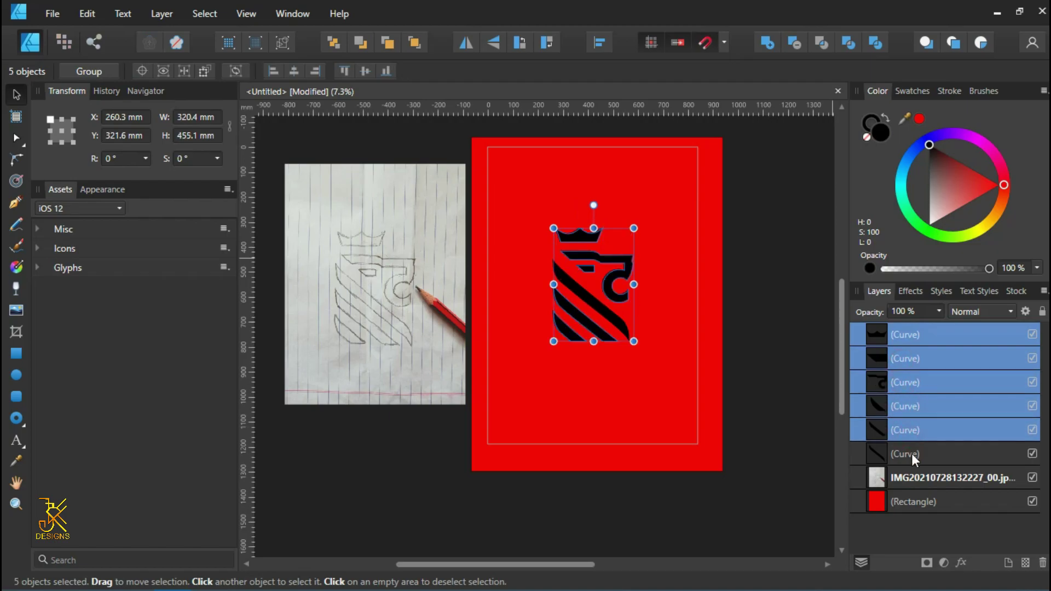
{"action": "left_click", "coordinate": [912, 453], "text": "shift"}
{"action": "left_click", "coordinate": [148, 18]}
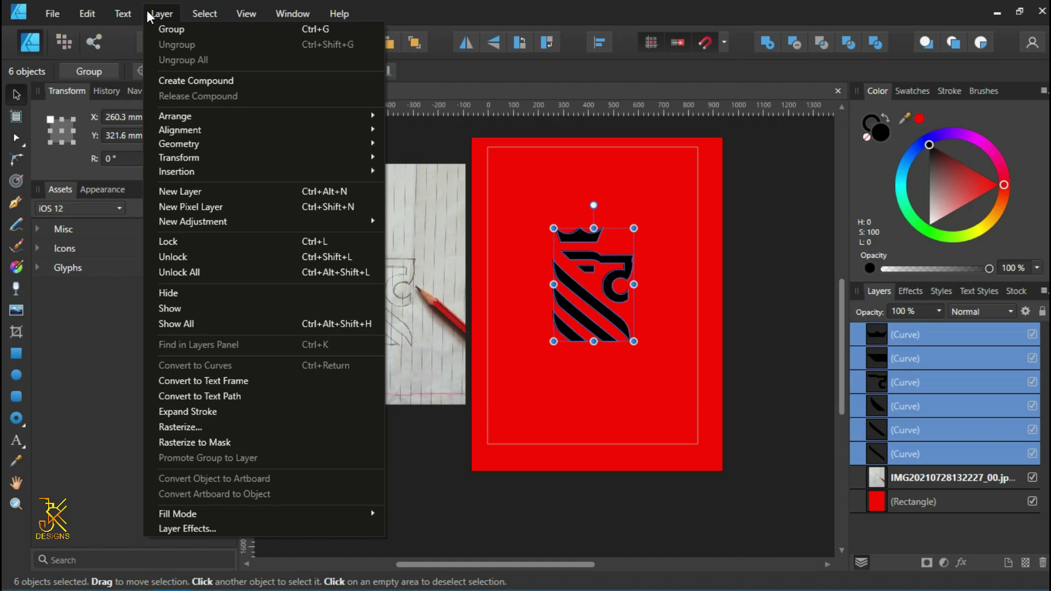
Step: Merge the six curves into one compound with white fill and no stroke
{"action": "left_click", "coordinate": [194, 80]}
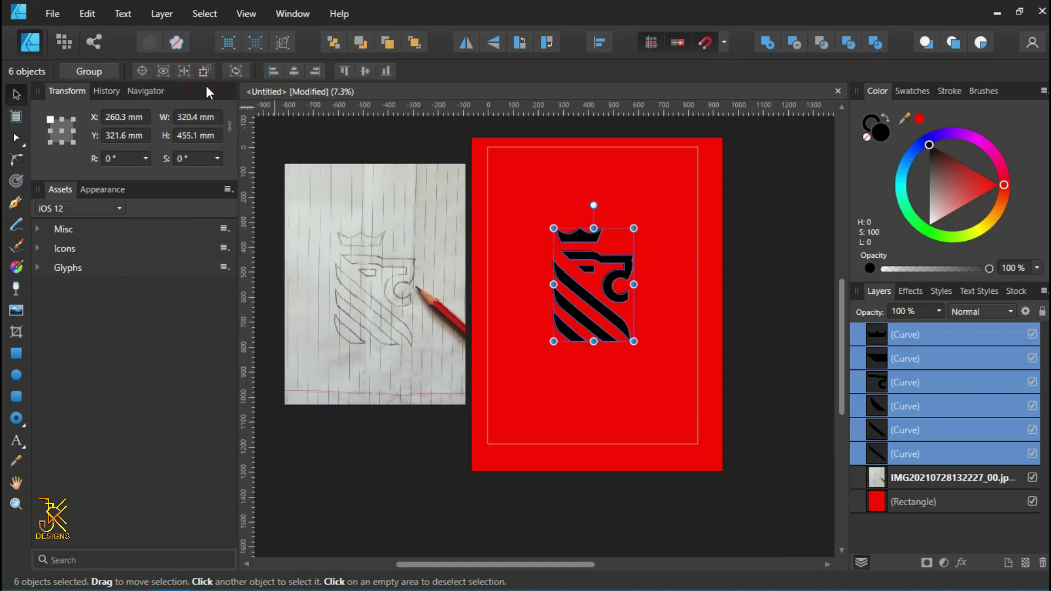
{"action": "left_click", "coordinate": [943, 91]}
{"action": "left_click", "coordinate": [910, 91]}
{"action": "left_click", "coordinate": [954, 143]}
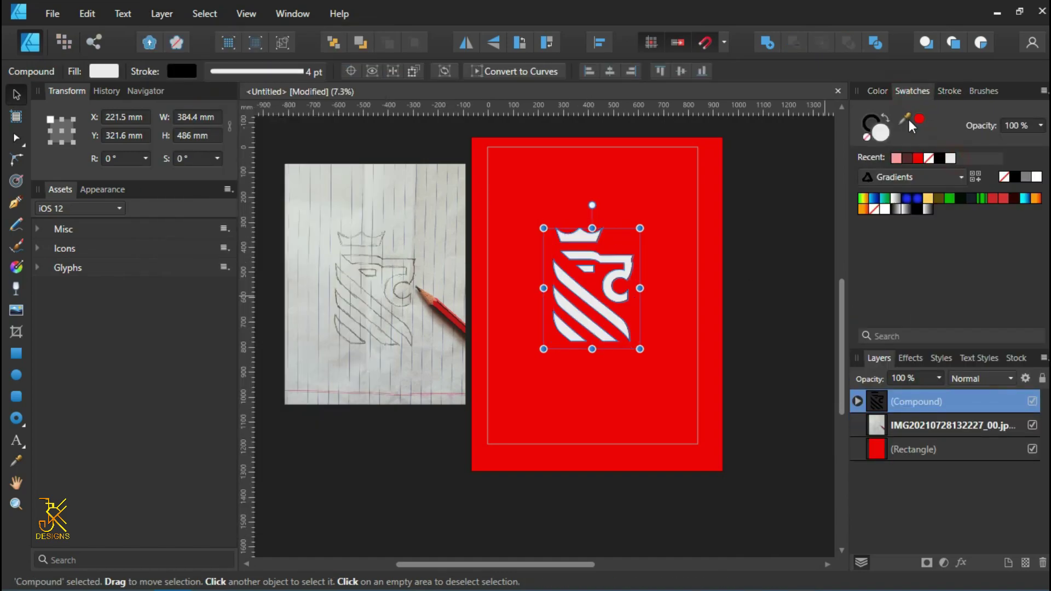
{"action": "left_click", "coordinate": [867, 97]}
{"action": "left_click", "coordinate": [868, 124]}
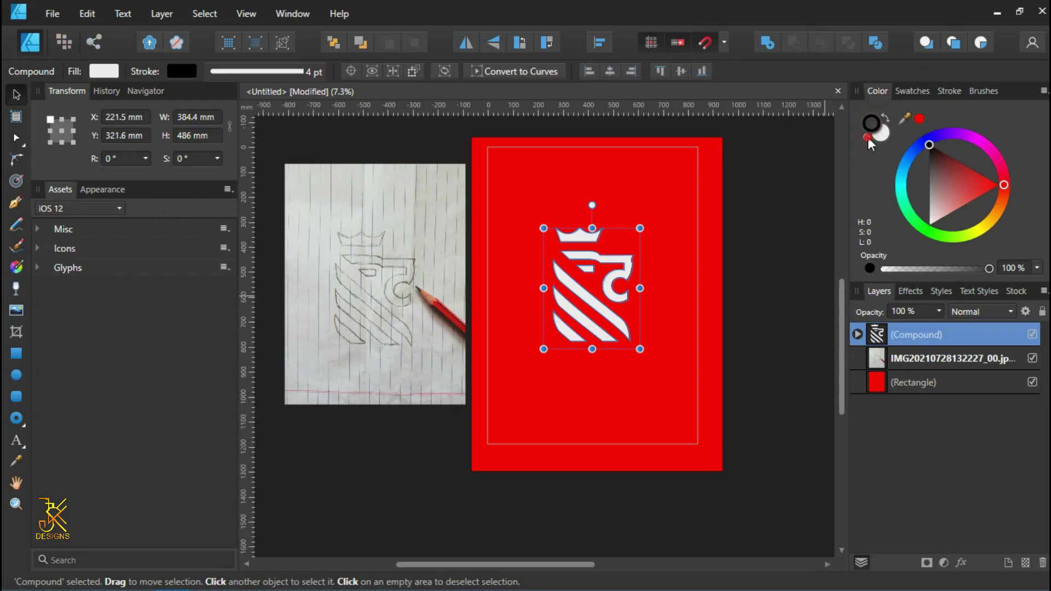
{"action": "scroll", "coordinate": [711, 215], "scroll_direction": "up", "scroll_amount": 2}
{"action": "left_click", "coordinate": [754, 240]}
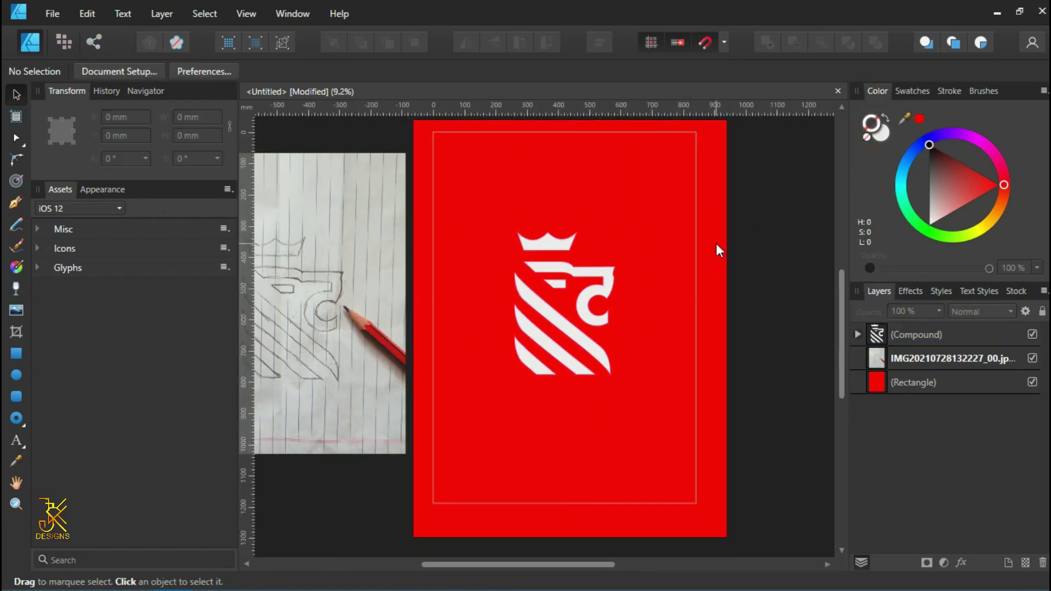
Step: Pan and zoom to view the white crest centred on the red page
{"action": "left_click_drag", "start_coordinate": [566, 250], "coordinate": [640, 274]}
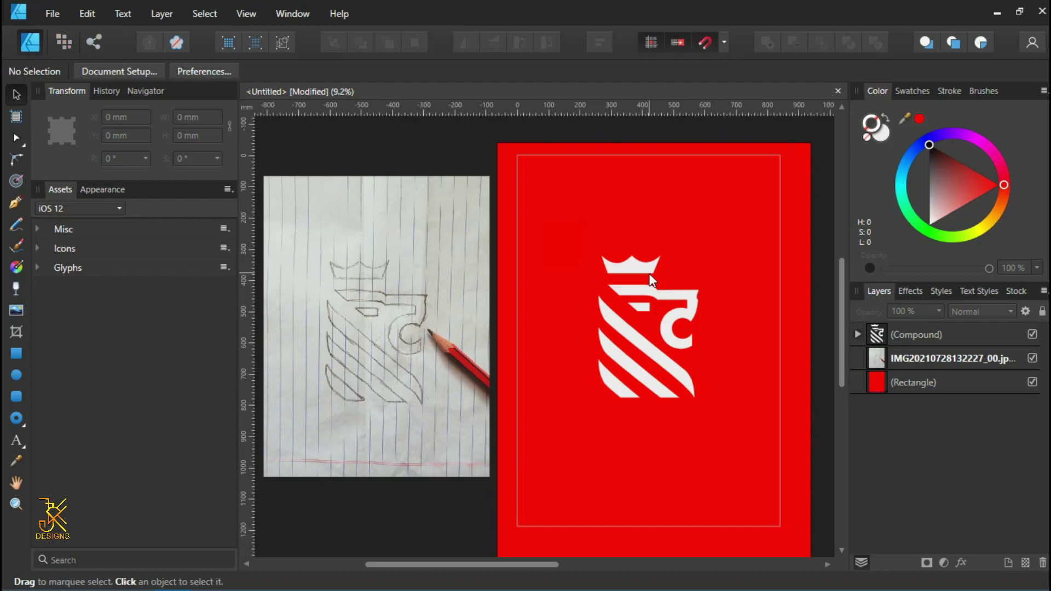
{"action": "scroll", "coordinate": [634, 268], "scroll_direction": "down", "scroll_amount": 1}
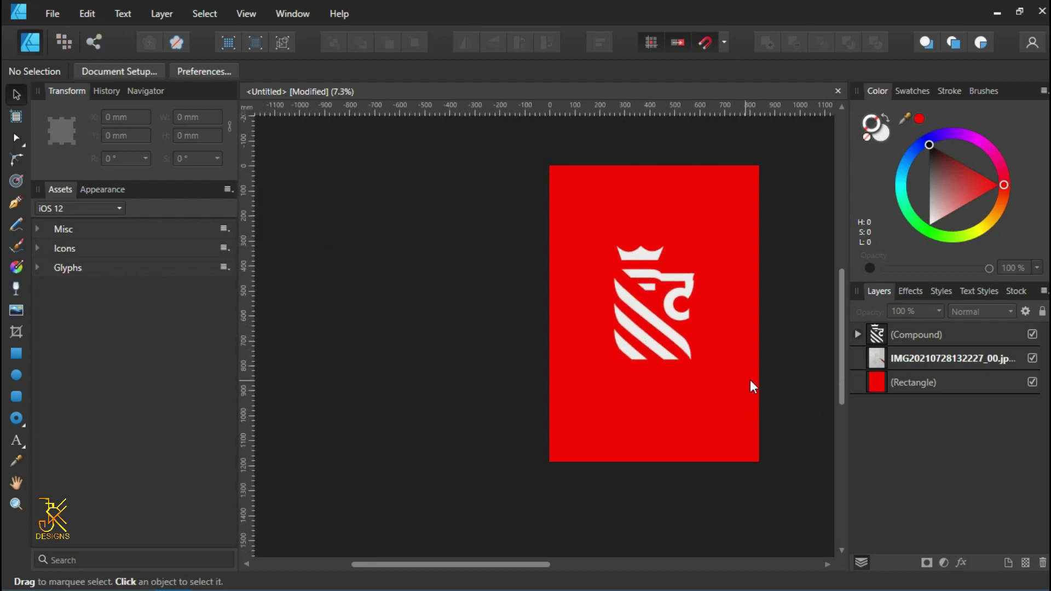
{"action": "left_click_drag", "start_coordinate": [750, 379], "coordinate": [618, 337]}
{"action": "scroll", "coordinate": [666, 305], "scroll_direction": "up", "scroll_amount": 1}
{"action": "left_click_drag", "start_coordinate": [666, 305], "coordinate": [595, 349]}
{"action": "scroll", "coordinate": [596, 350], "scroll_direction": "up", "scroll_amount": 1}
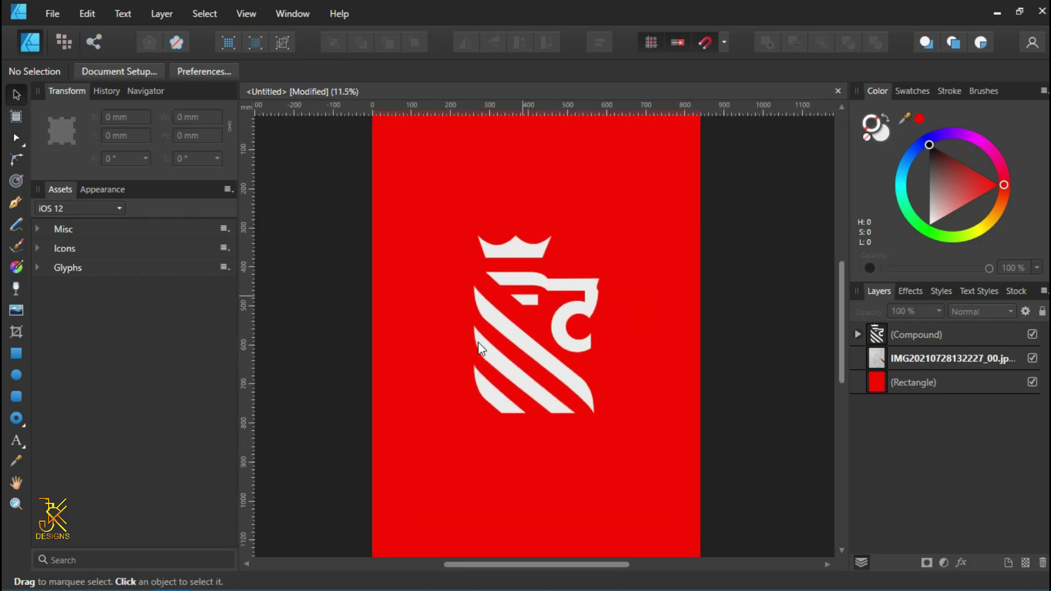